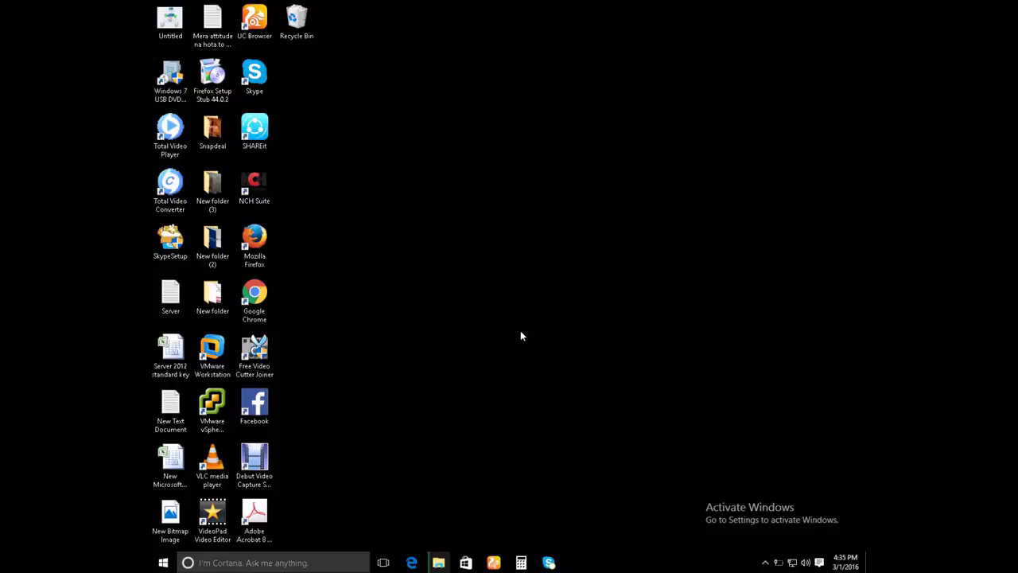
- Launch VMware Workstation, restore it to a smaller window, and reposition it on the desktop
{"action": "mouse_move", "coordinate": [530, 2]}
{"action": "double_click", "coordinate": [211, 349]}
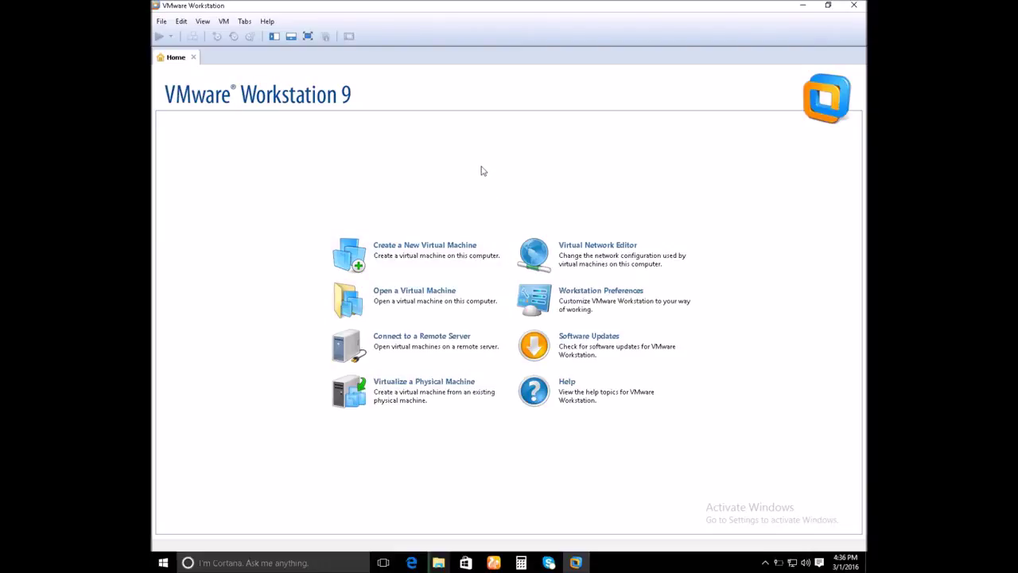
{"action": "left_click", "coordinate": [827, 6]}
{"action": "left_click_drag", "start_coordinate": [536, 13], "coordinate": [572, 75]}
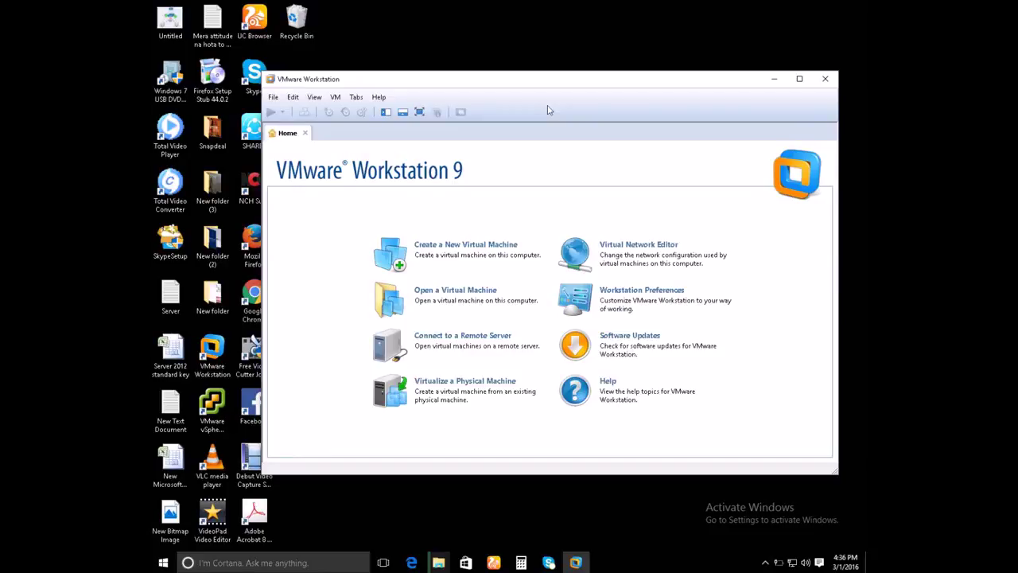
{"action": "left_click_drag", "start_coordinate": [596, 80], "coordinate": [601, 64]}
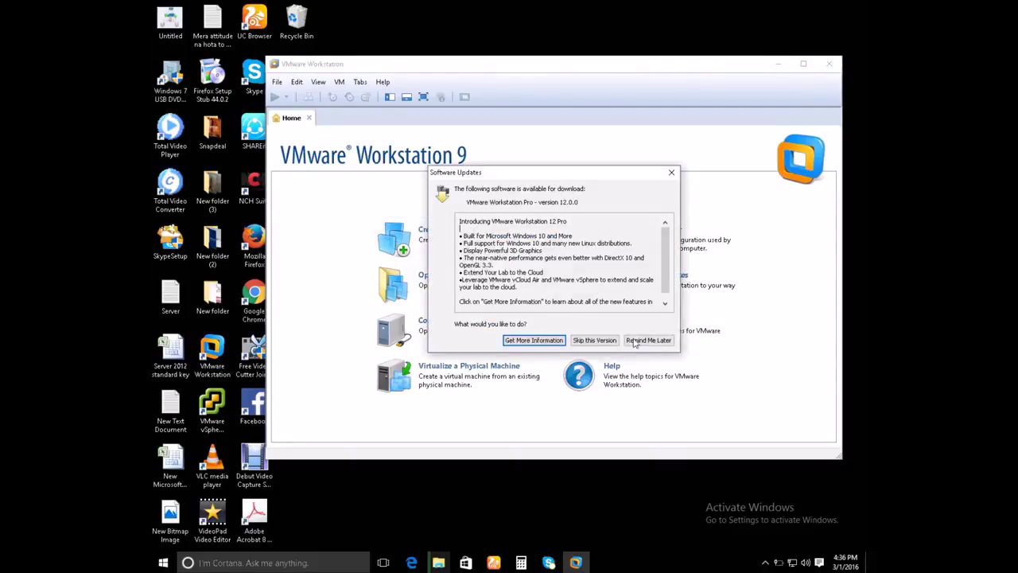
- Postpone the 12.0.0 update notice and start a Typical new virtual machine
{"action": "left_click", "coordinate": [646, 340]}
{"action": "left_click", "coordinate": [464, 234]}
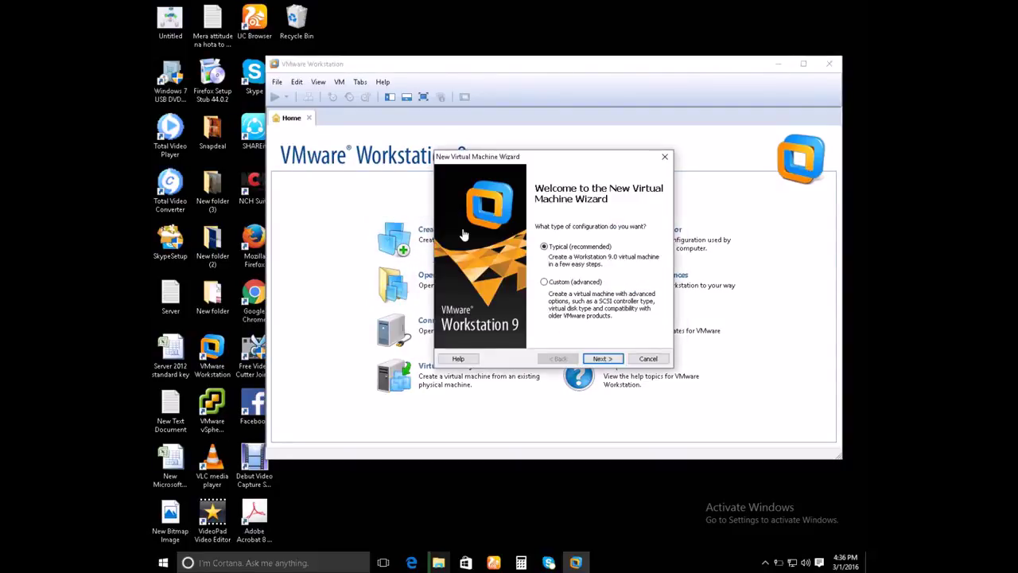
{"action": "left_click", "coordinate": [609, 360]}
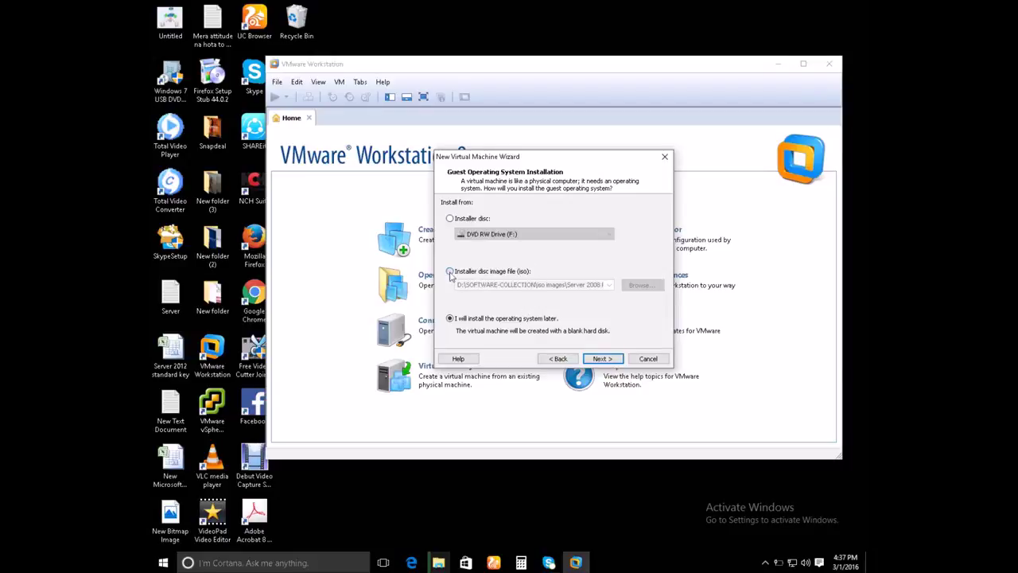
- Use the 2016 server ISO as the installer disc image file
{"action": "left_click", "coordinate": [450, 272]}
{"action": "left_click", "coordinate": [641, 285]}
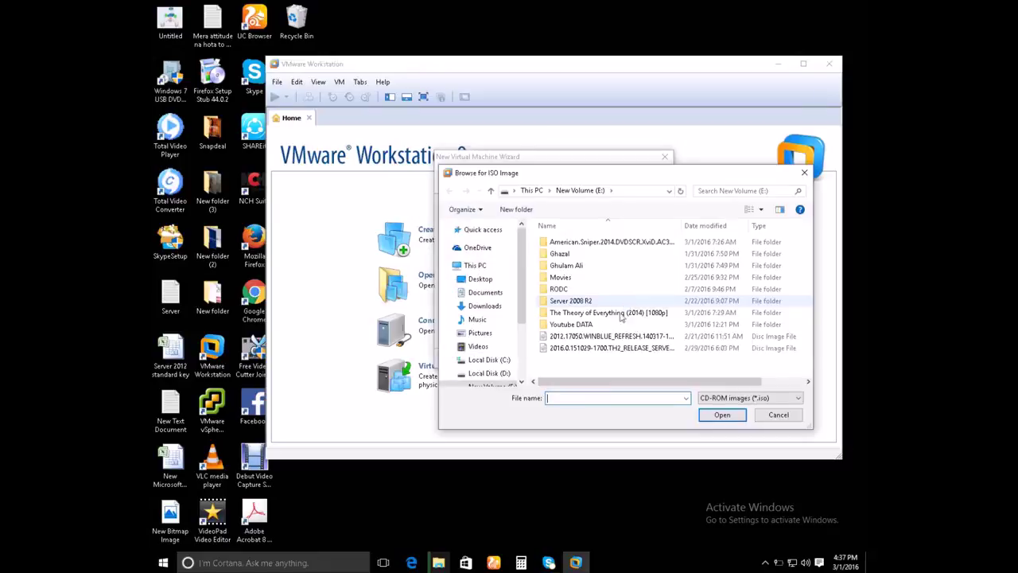
{"action": "left_click", "coordinate": [551, 351]}
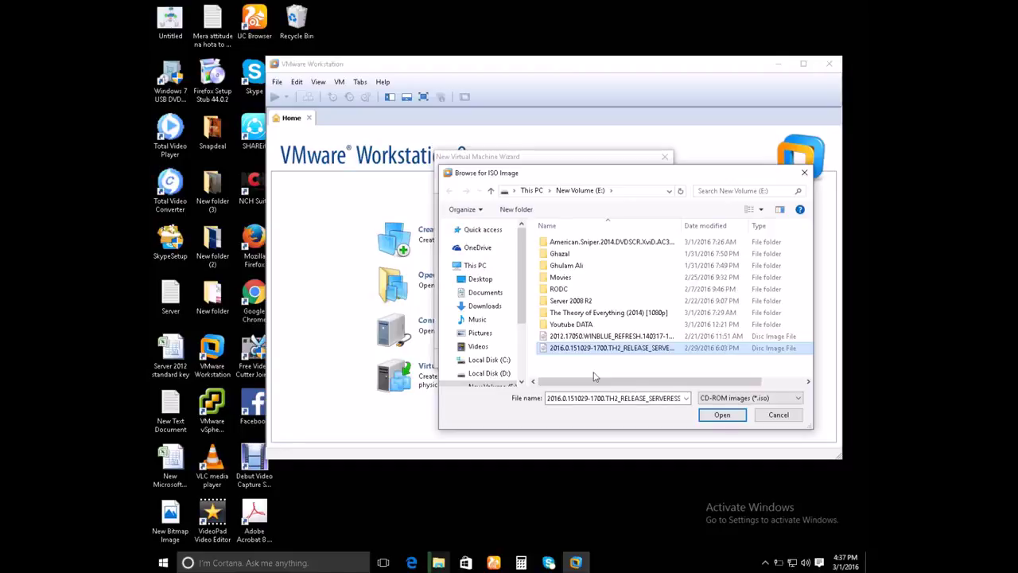
{"action": "left_click", "coordinate": [722, 415]}
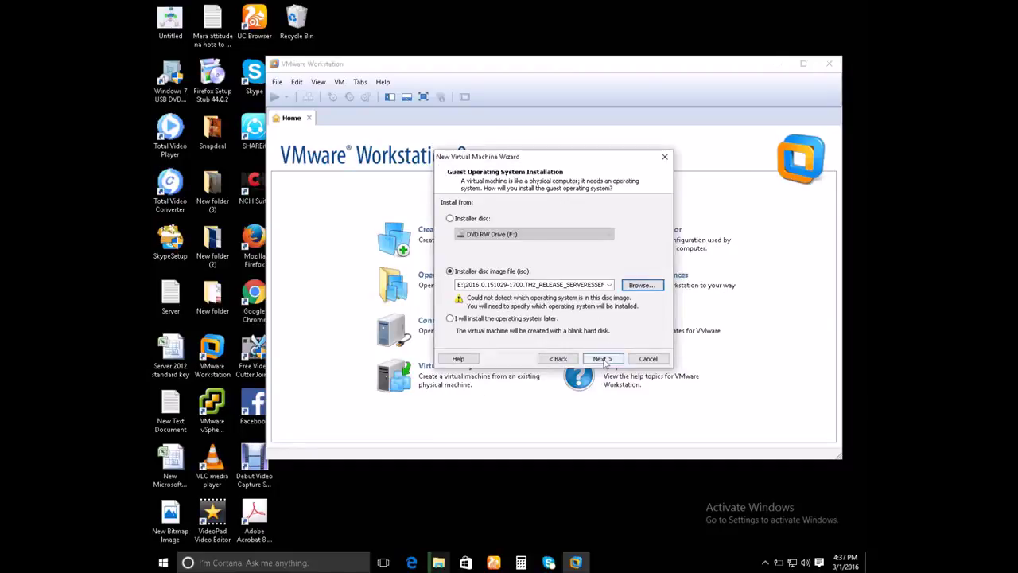
{"action": "left_click", "coordinate": [603, 358]}
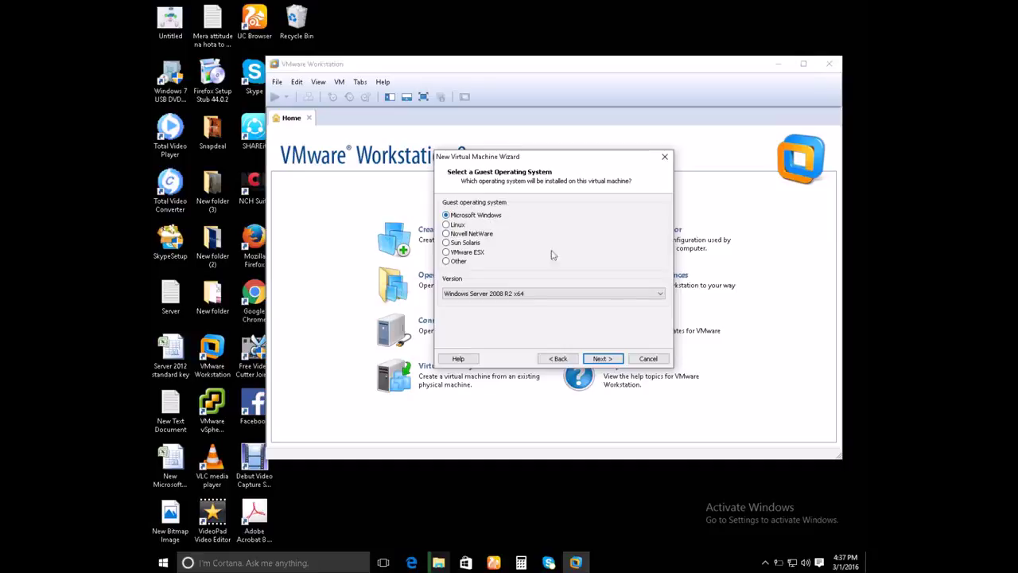
- Set the guest operating system version to Windows Server 2012
{"action": "left_click", "coordinate": [626, 295]}
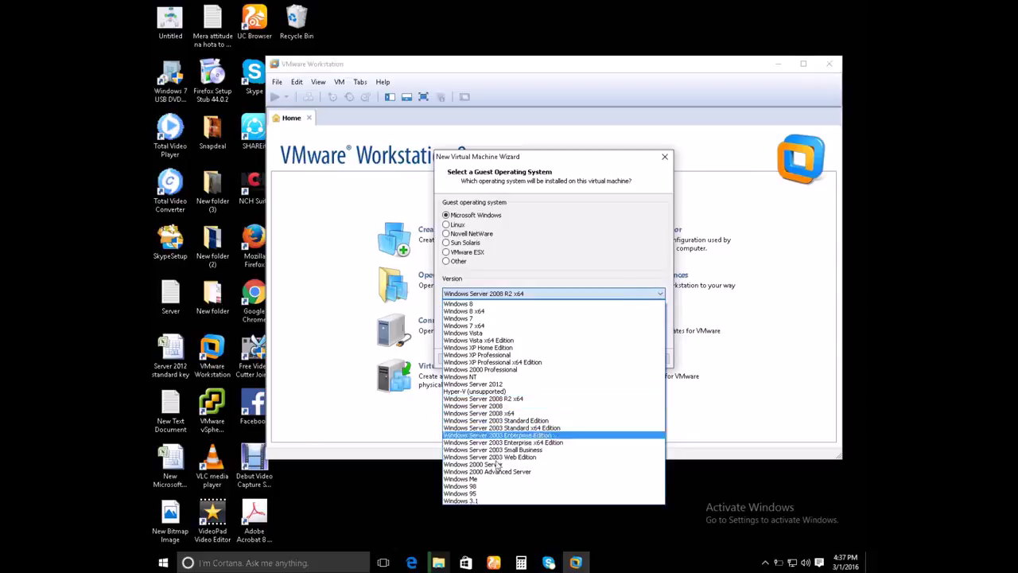
{"action": "left_click", "coordinate": [513, 399]}
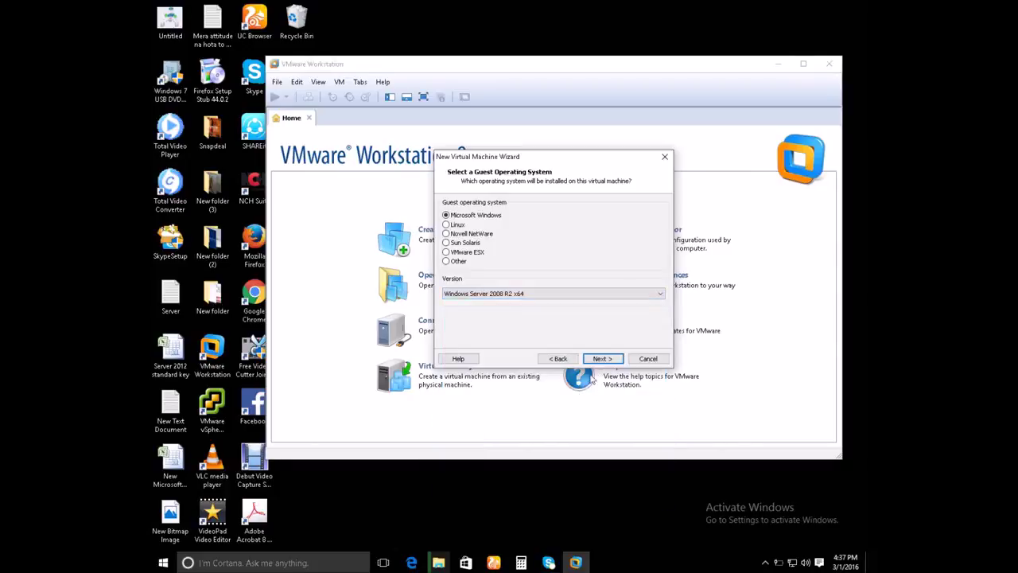
{"action": "left_click", "coordinate": [544, 298]}
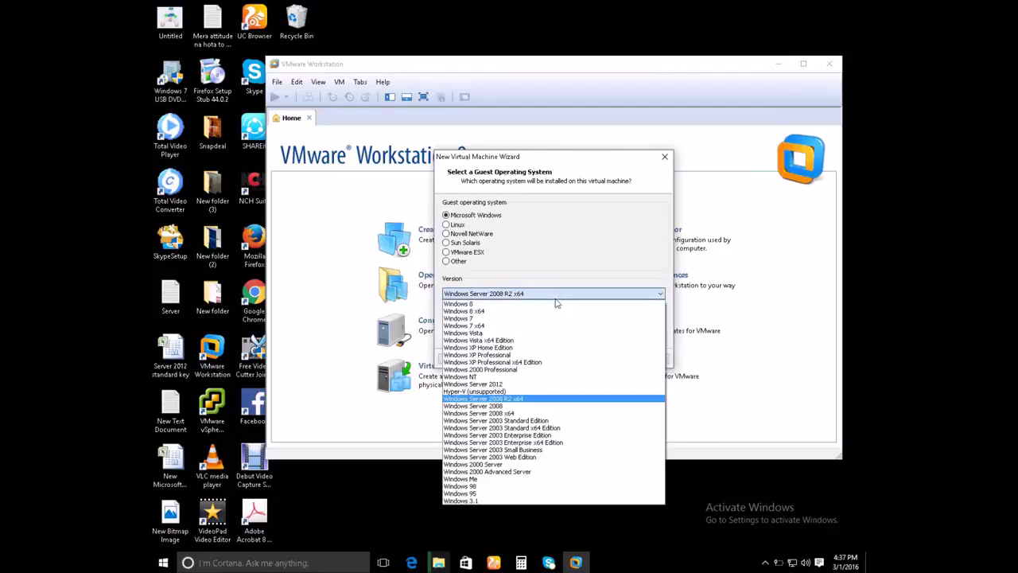
{"action": "left_click", "coordinate": [516, 385]}
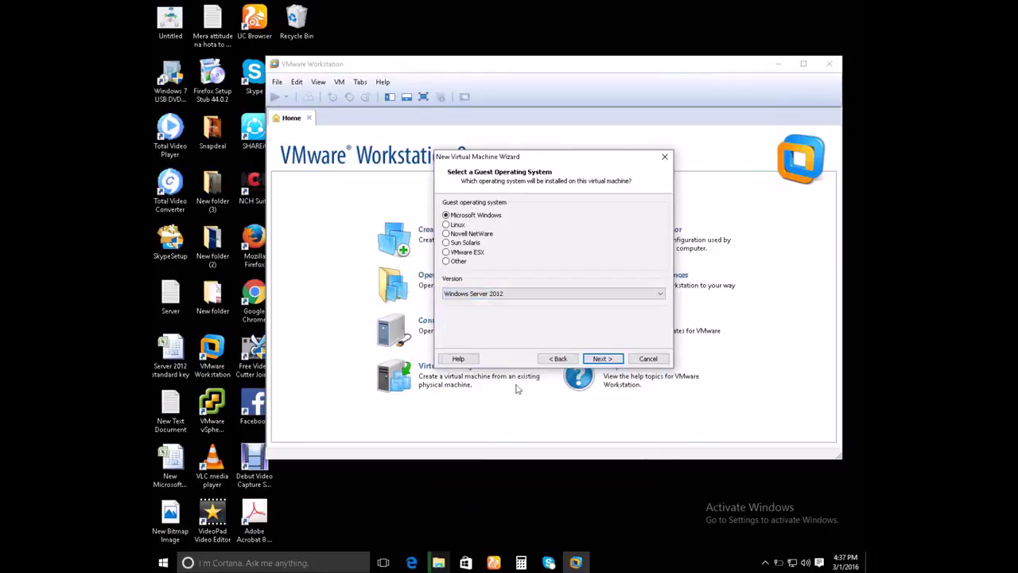
{"action": "left_click", "coordinate": [602, 359]}
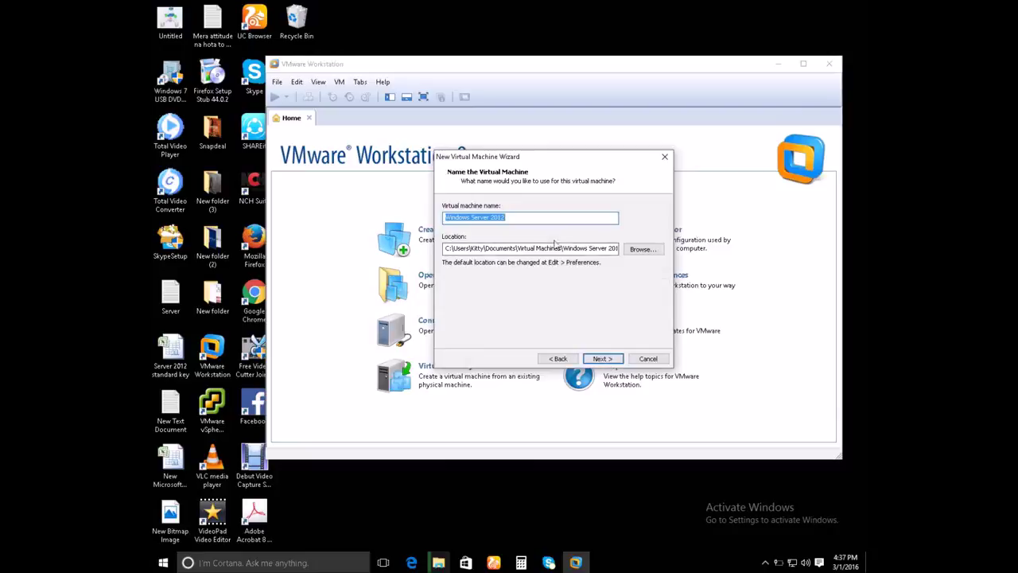
- Name the VM Windows Server 2016 and create a folder 2016 on New Volume (E:) for it
{"action": "left_click", "coordinate": [547, 217]}
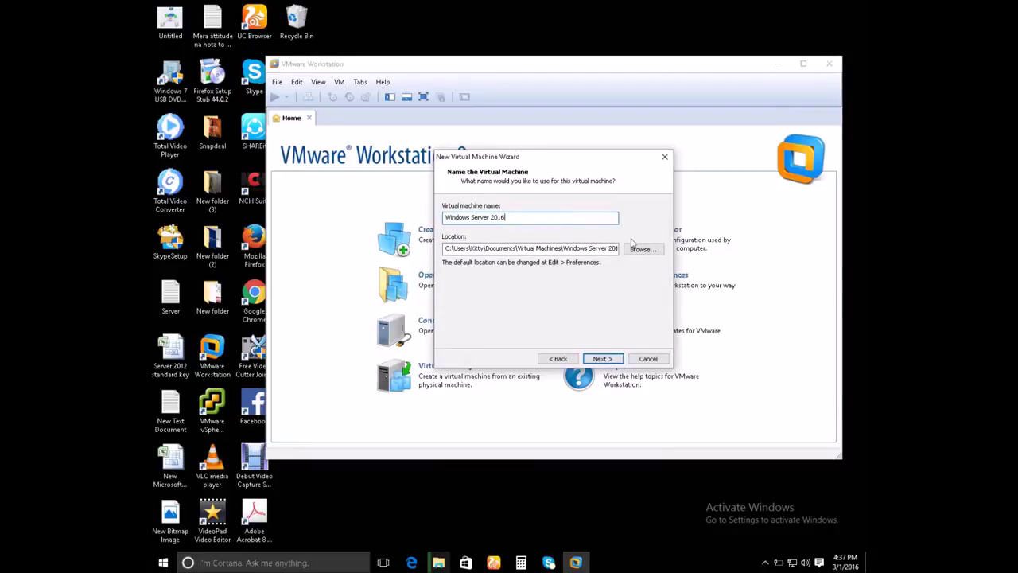
{"action": "left_click", "coordinate": [643, 251]}
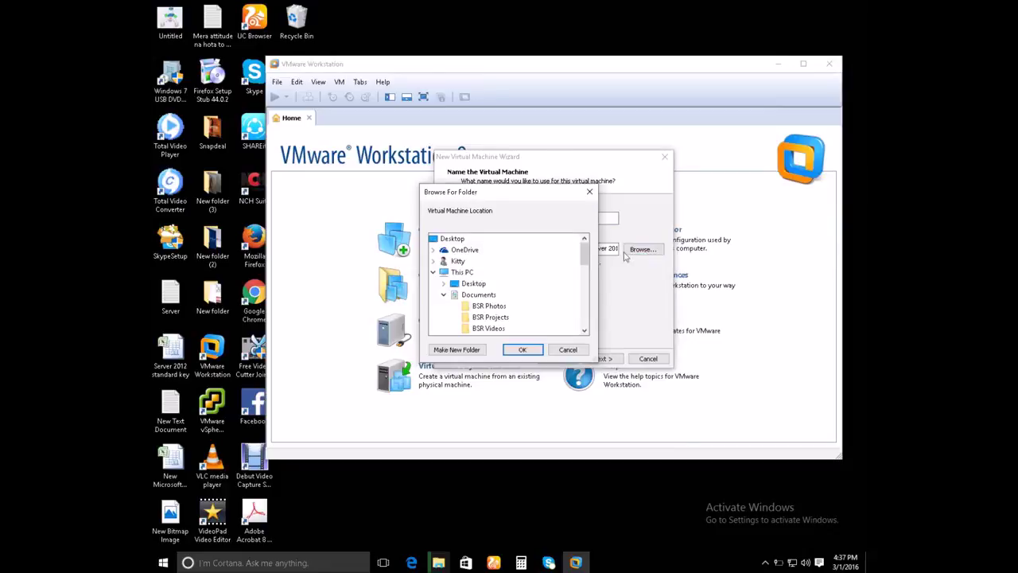
{"action": "mouse_move", "coordinate": [585, 290]}
{"action": "left_mouse_down"}
{"action": "mouse_move", "coordinate": [583, 325]}
{"action": "mouse_move", "coordinate": [583, 296]}
{"action": "left_mouse_up"}
{"action": "left_click", "coordinate": [485, 306]}
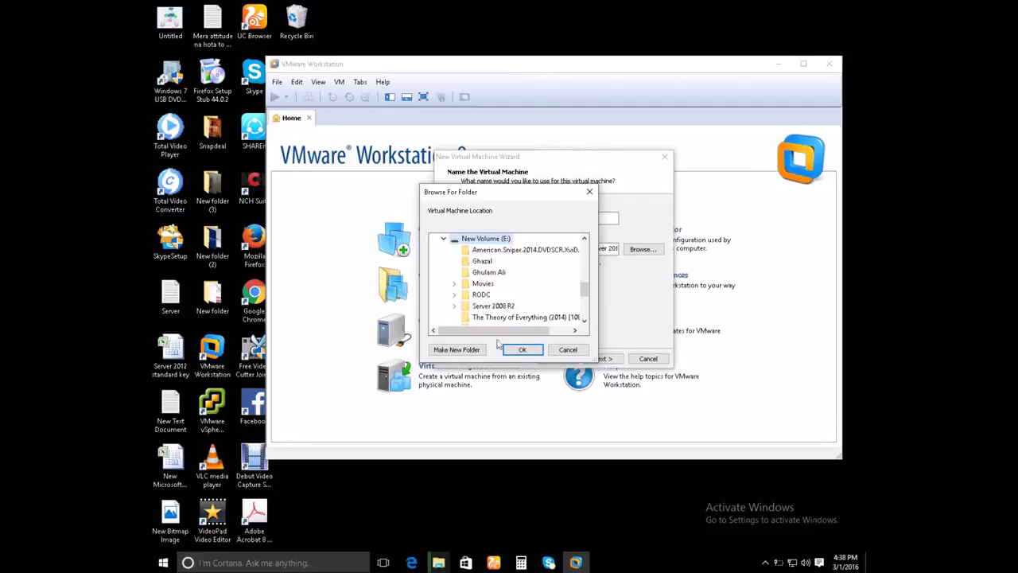
{"action": "left_click", "coordinate": [460, 349]}
{"action": "type", "text": "2016"}
{"action": "key", "text": "Return"}
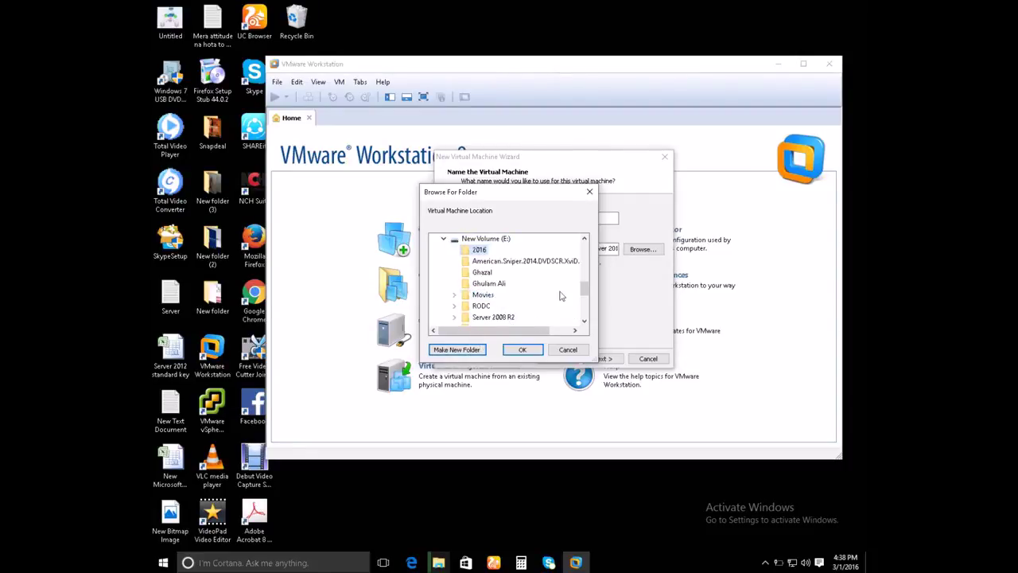
- Place the VM in E:\2016 and store its 60 GB virtual disk as a single file
{"action": "left_click", "coordinate": [521, 349]}
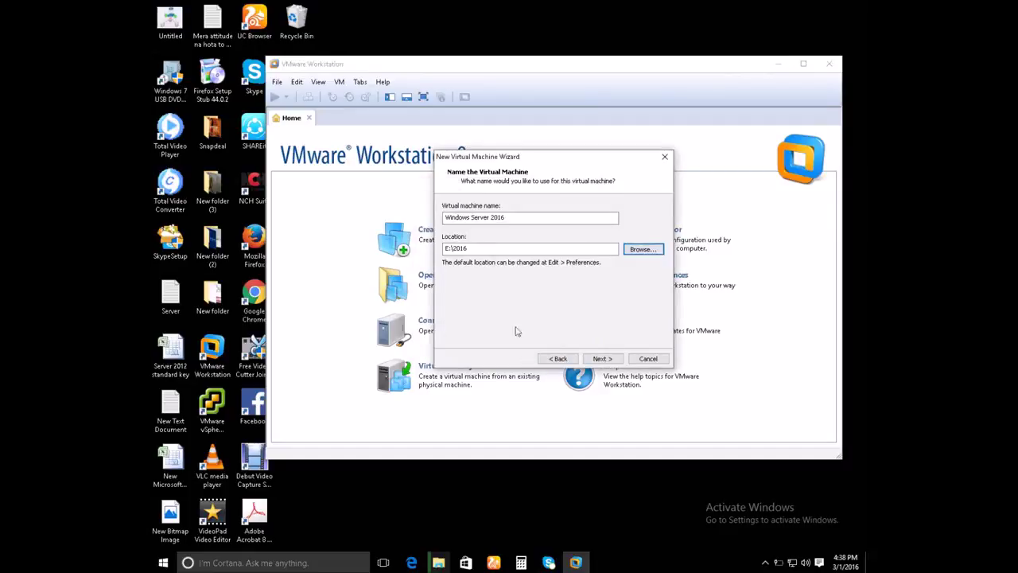
{"action": "left_click", "coordinate": [602, 359]}
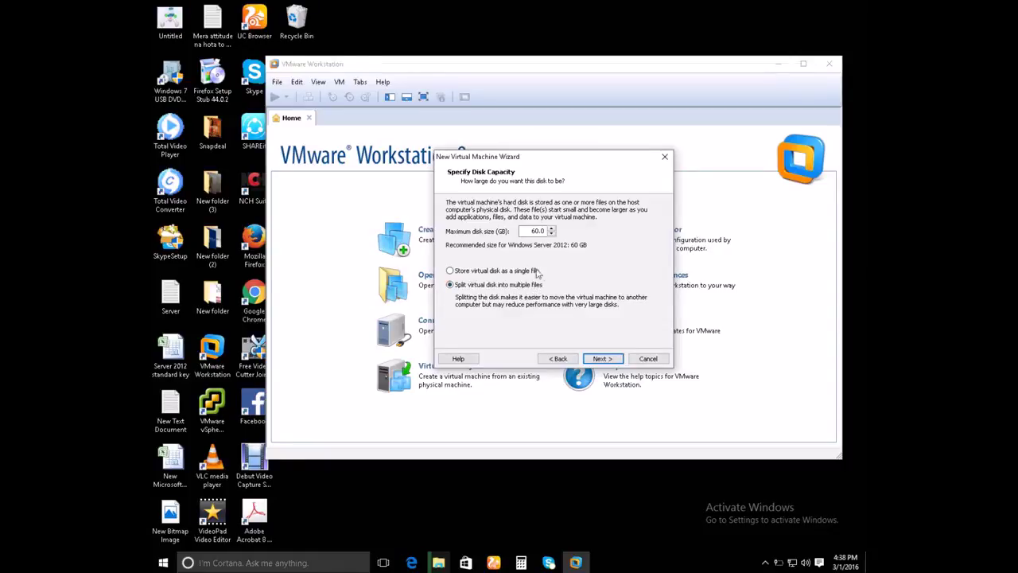
{"action": "left_click", "coordinate": [450, 272]}
{"action": "left_click", "coordinate": [603, 359]}
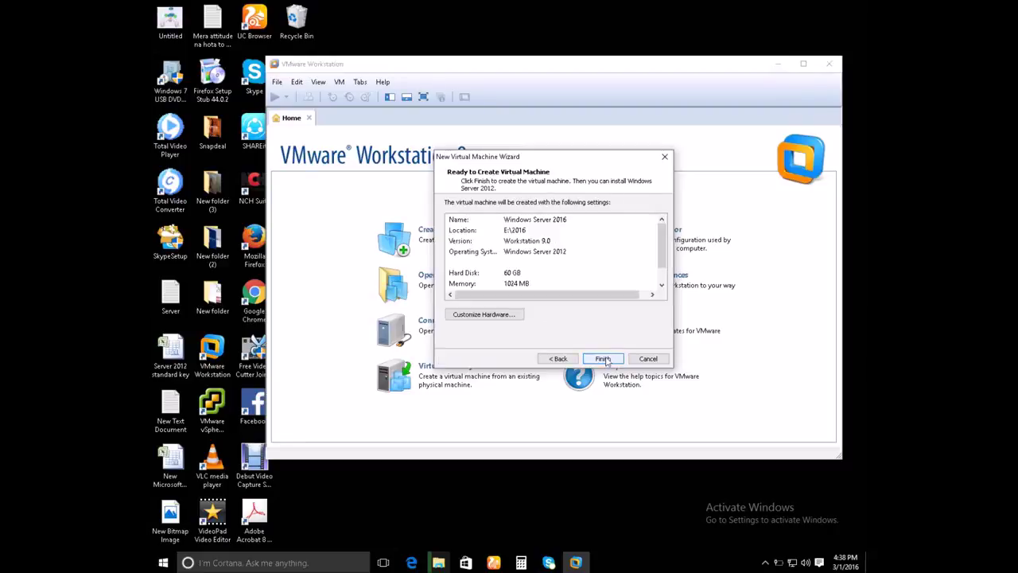
- Raise the VM's memory to 2048 MB and check the CD/DVD drive uses the 2016 ISO
{"action": "left_click", "coordinate": [483, 315]}
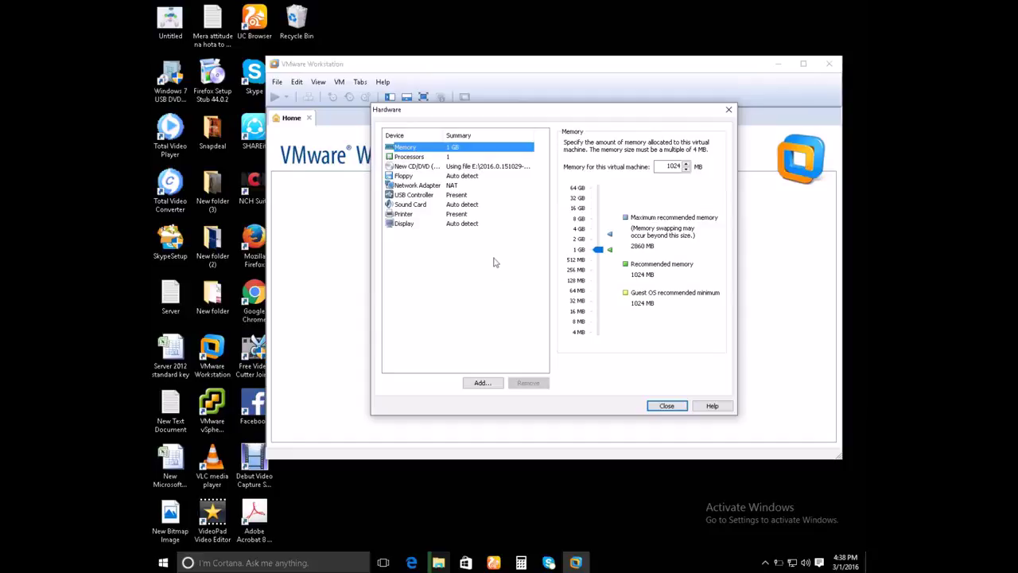
{"action": "left_click", "coordinate": [599, 251]}
{"action": "left_click_drag", "start_coordinate": [602, 255], "coordinate": [600, 246]}
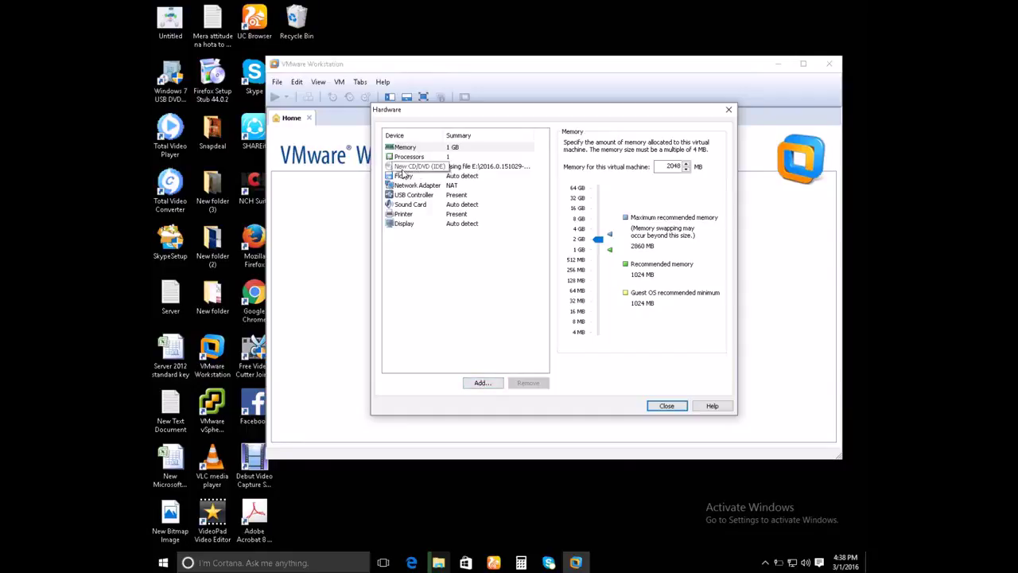
{"action": "left_click", "coordinate": [455, 167]}
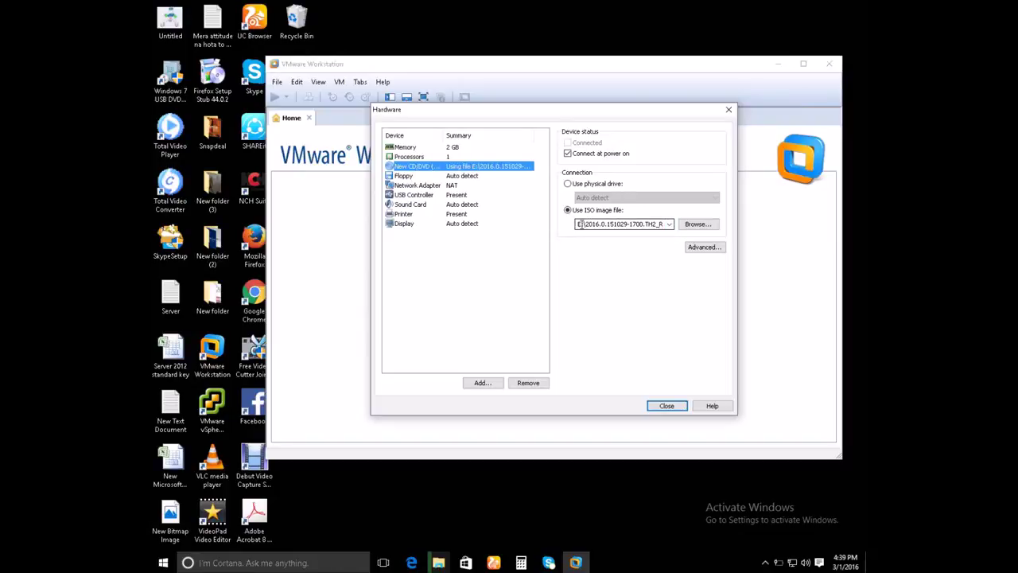
- Keep the current ISO and set the network adapter to Bridged, replicating physical connection state
{"action": "left_click", "coordinate": [697, 225]}
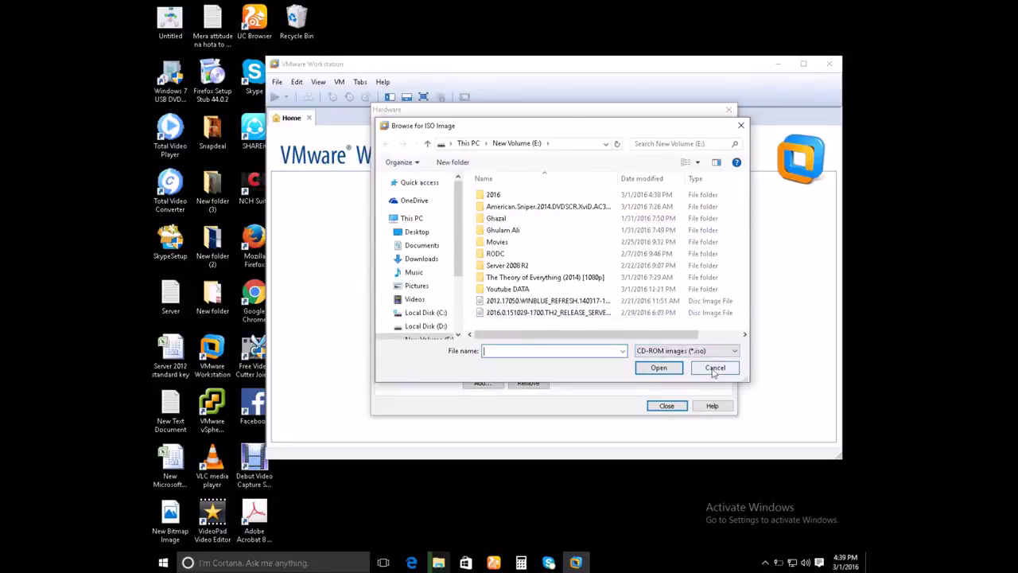
{"action": "left_click", "coordinate": [715, 367]}
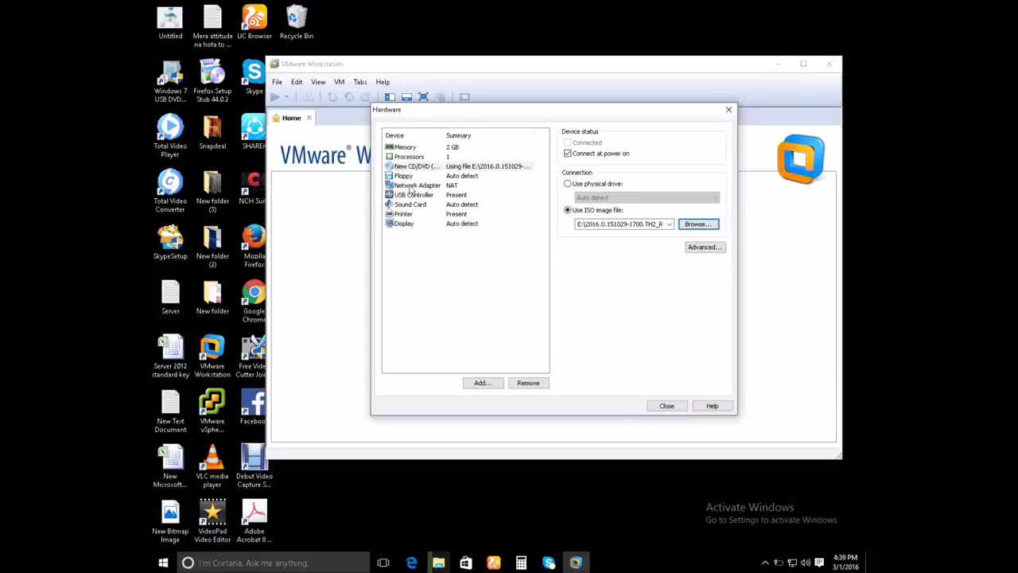
{"action": "left_click", "coordinate": [412, 185]}
{"action": "left_click", "coordinate": [569, 184]}
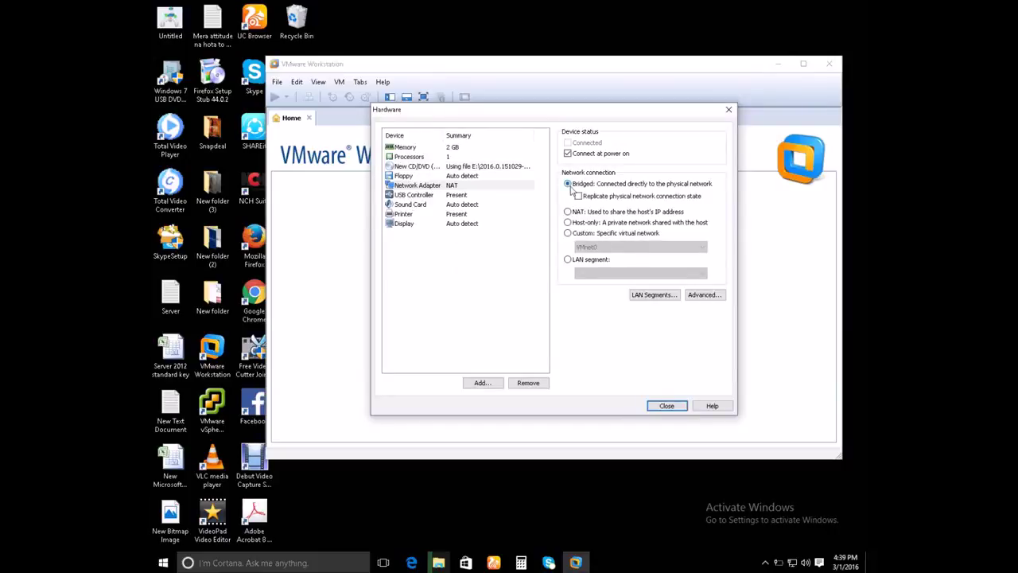
{"action": "left_click", "coordinate": [578, 196]}
{"action": "left_click", "coordinate": [668, 406]}
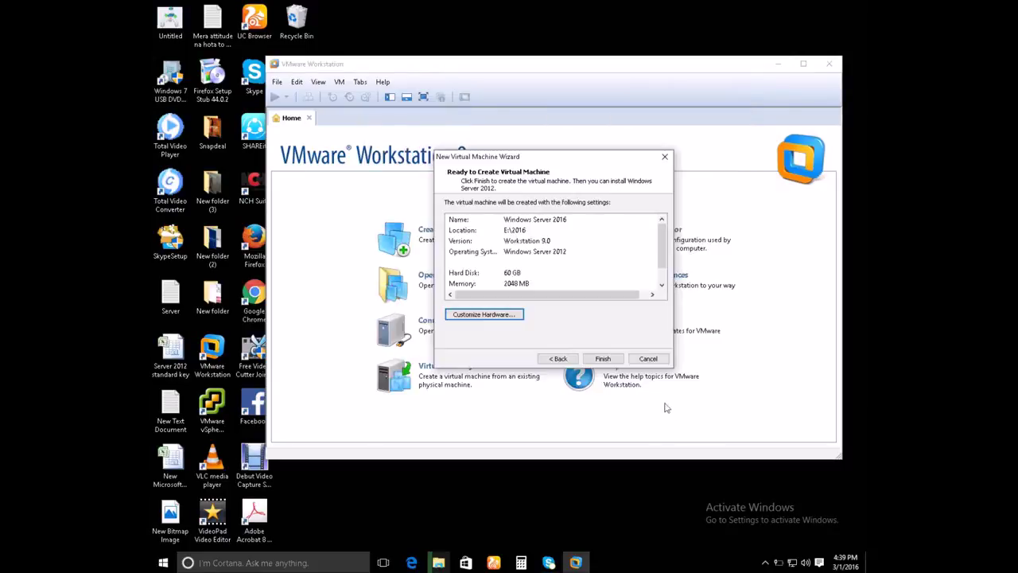
- Finish creating the Windows Server 2016 VM and maximize the VMware window
{"action": "left_click", "coordinate": [602, 358]}
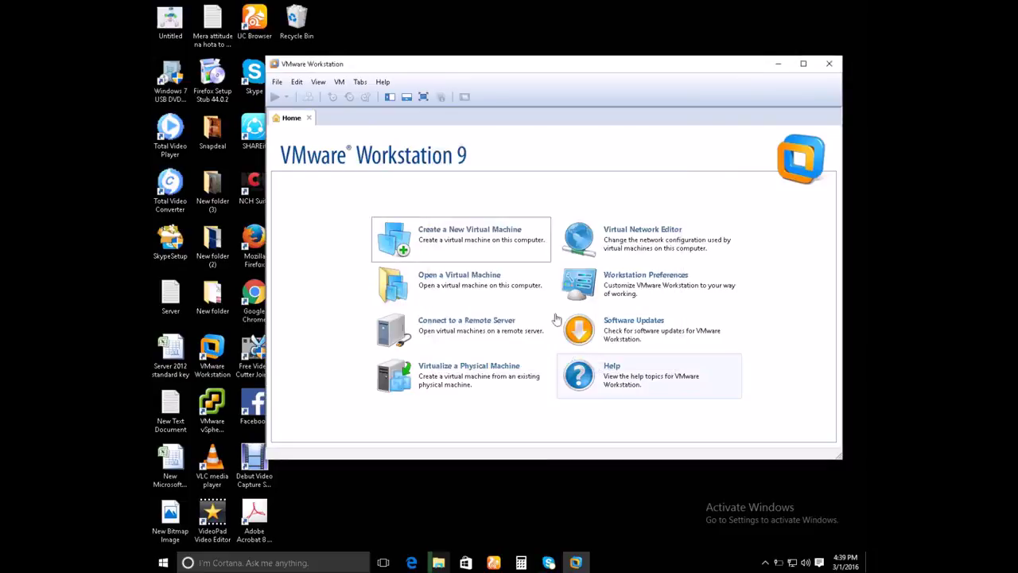
{"action": "double_click", "coordinate": [495, 65]}
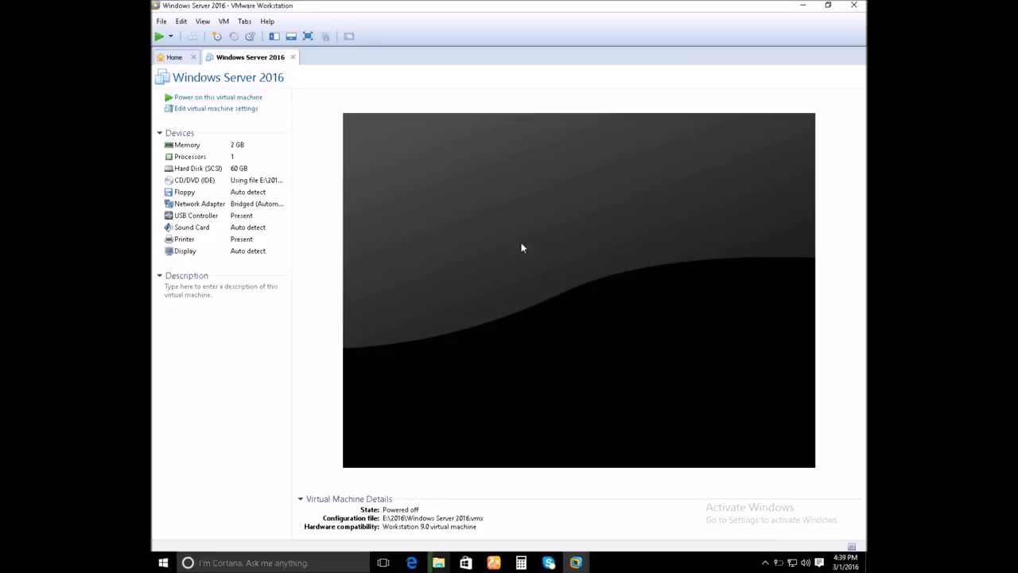
- Power on the Windows Server 2016 VM, dismiss the install hint, and view it full screen
{"action": "left_click", "coordinate": [220, 98]}
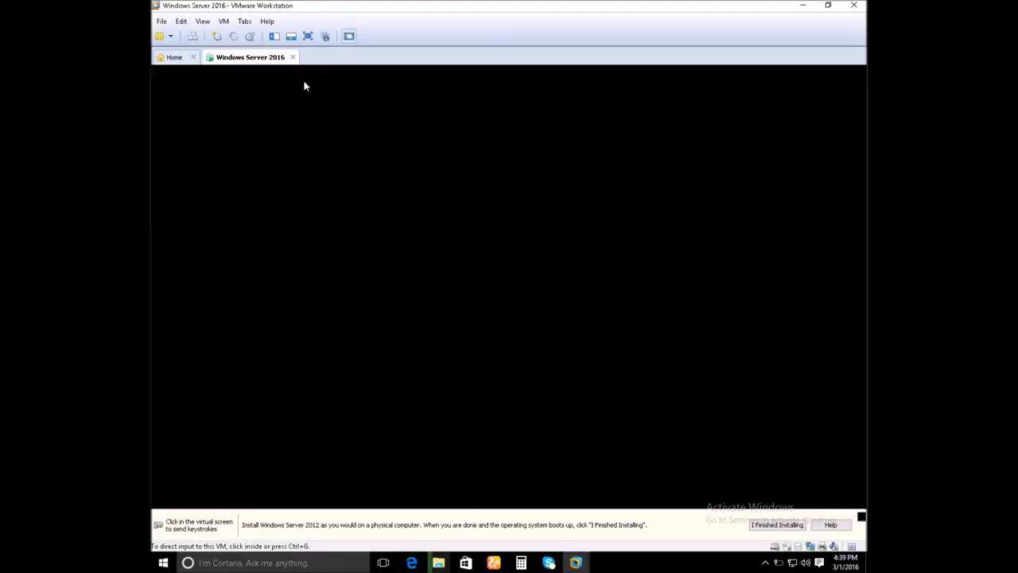
{"action": "left_click", "coordinate": [861, 519]}
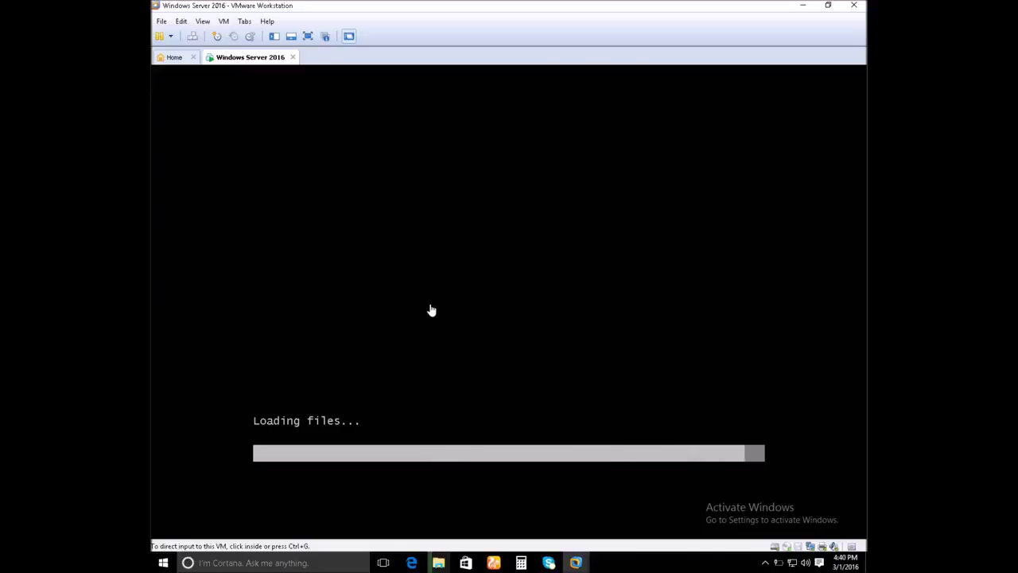
{"action": "left_click", "coordinate": [307, 37]}
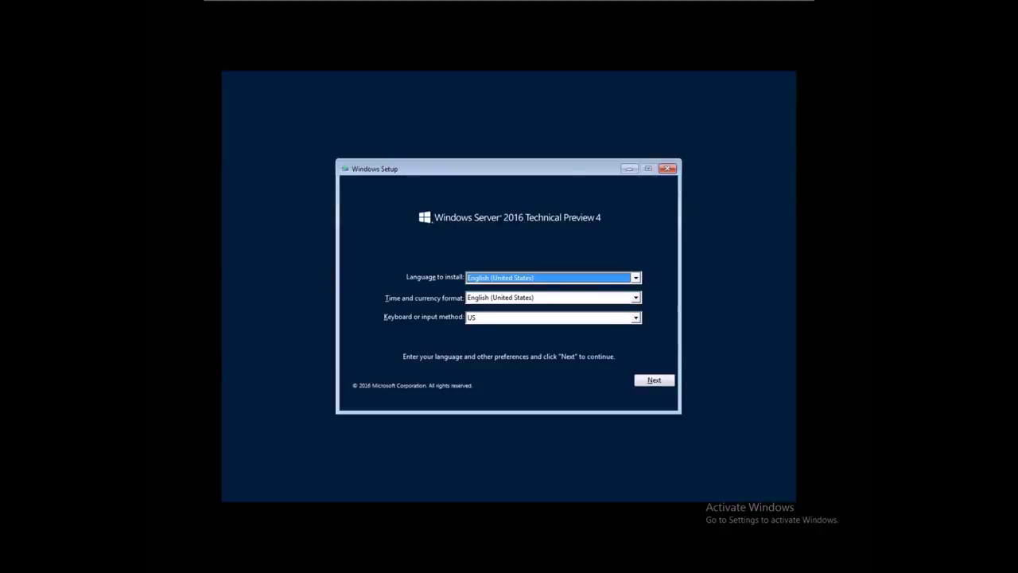
- Keep the English language settings and start the Windows Server installation
{"action": "left_click", "coordinate": [654, 381]}
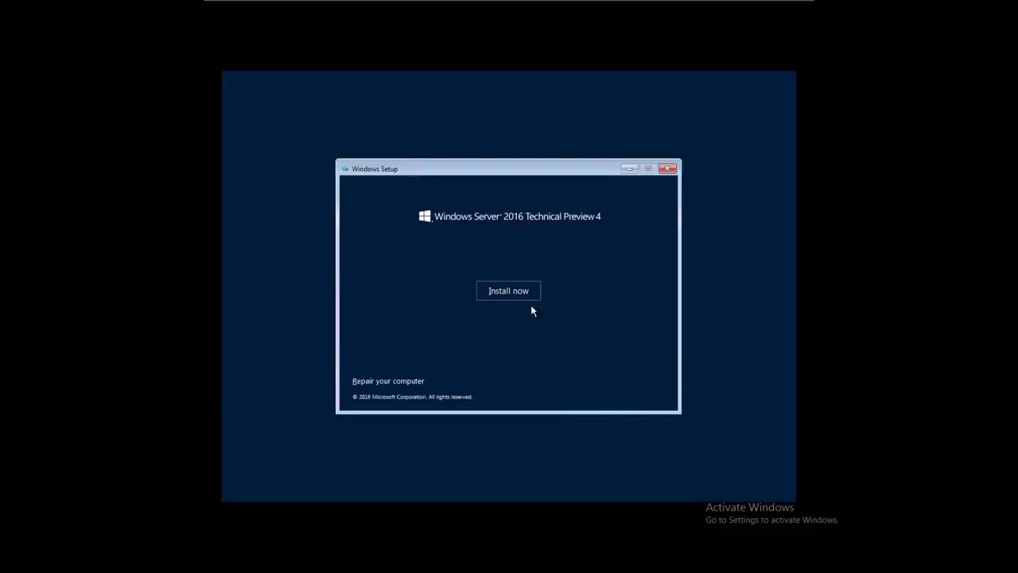
{"action": "left_click", "coordinate": [501, 291]}
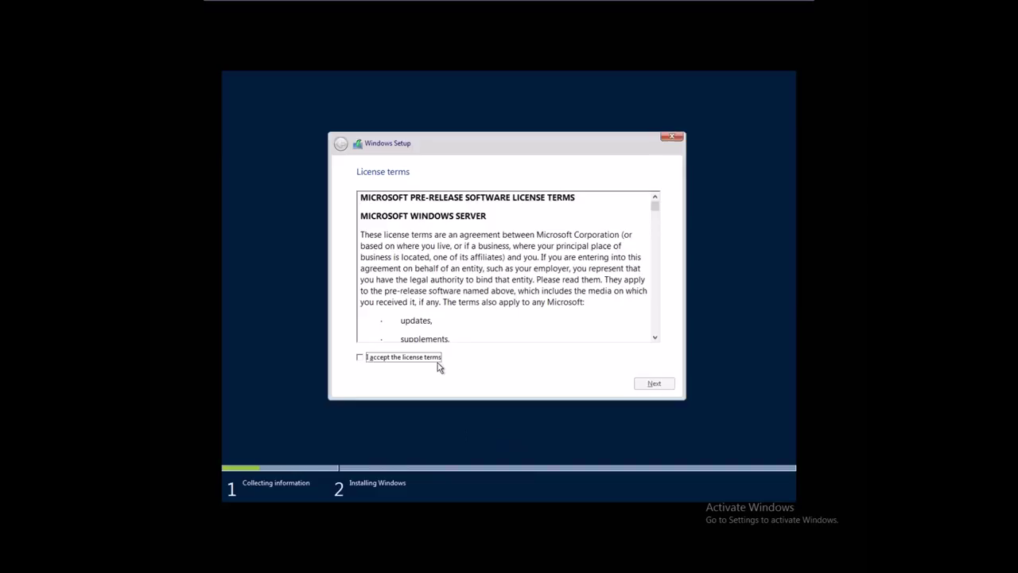
- Accept the license terms and choose the 'Custom: Install Windows only (advanced)' installation
{"action": "left_click", "coordinate": [384, 359]}
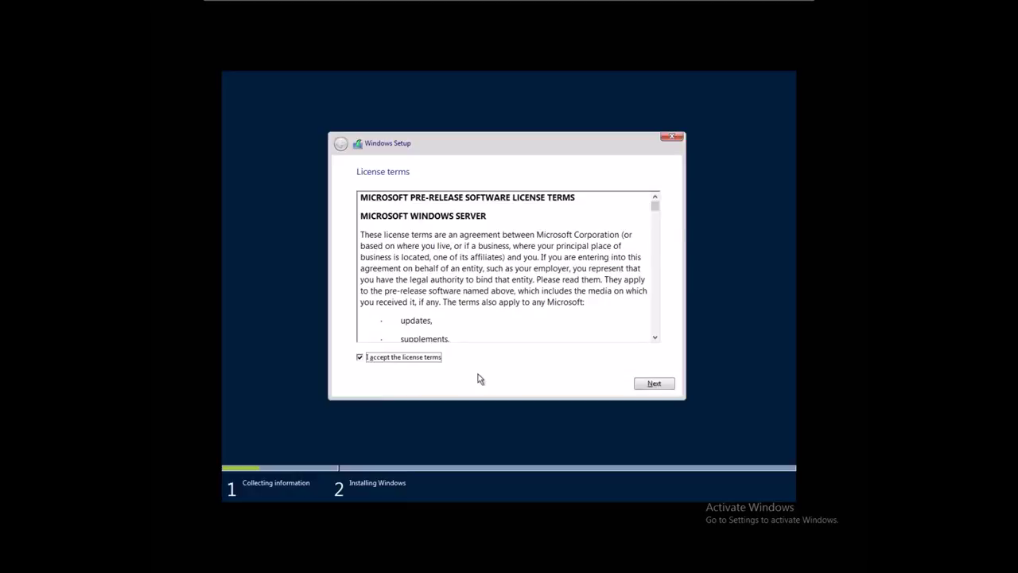
{"action": "left_click", "coordinate": [653, 383]}
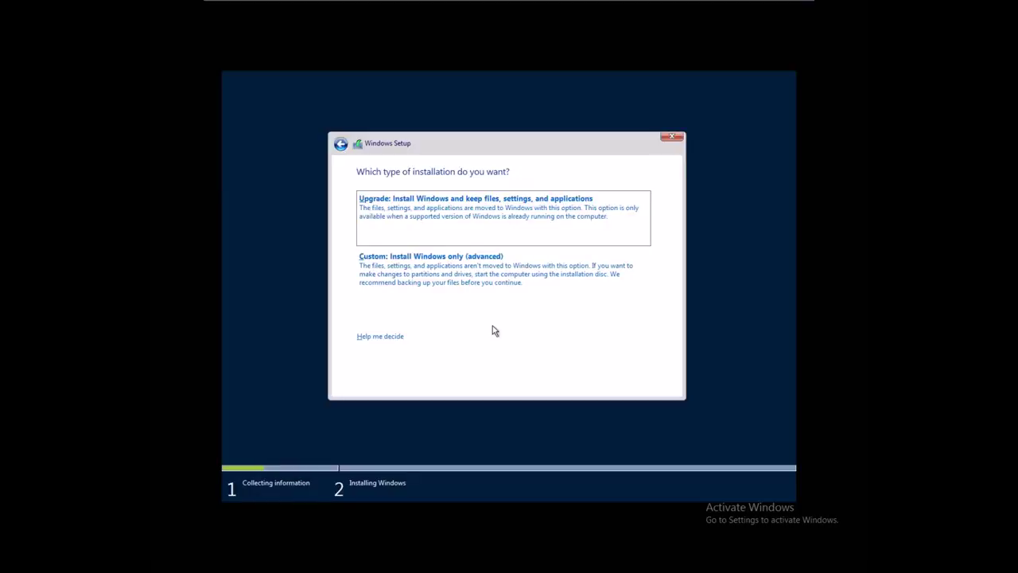
{"action": "left_click", "coordinate": [488, 279]}
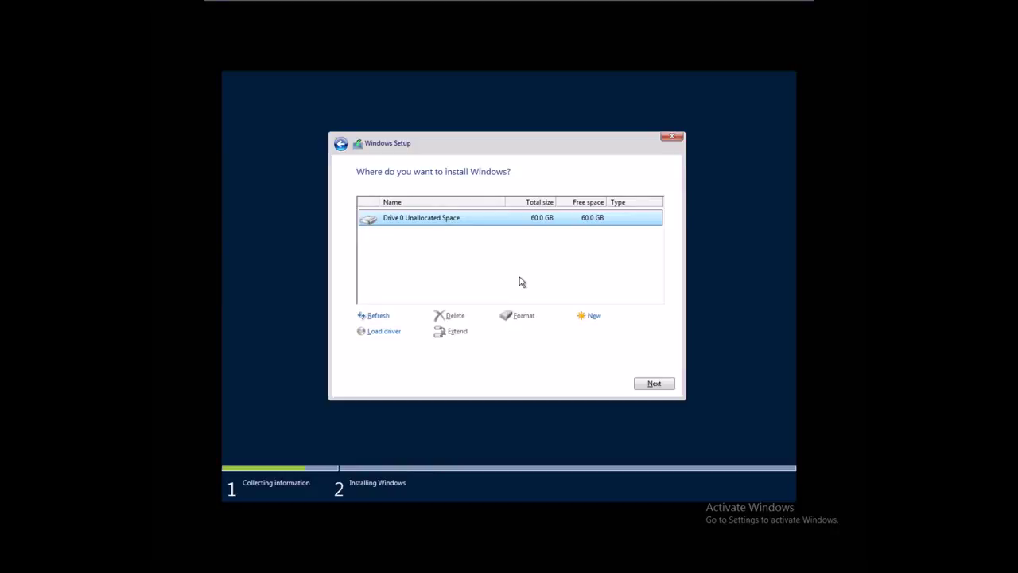
- Create a 51440 MB partition on Drive 0, allowing Setup to add the extra system partitions
{"action": "left_click", "coordinate": [595, 318]}
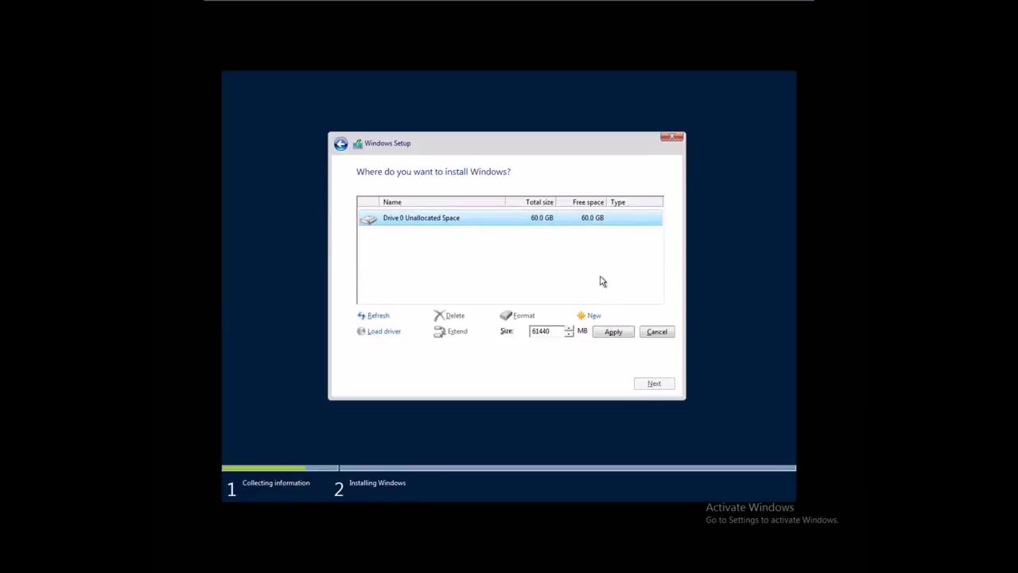
{"action": "type", "text": "6"}
{"action": "key", "text": "BackSpace"}
{"action": "type", "text": "5"}
{"action": "left_click", "coordinate": [611, 335]}
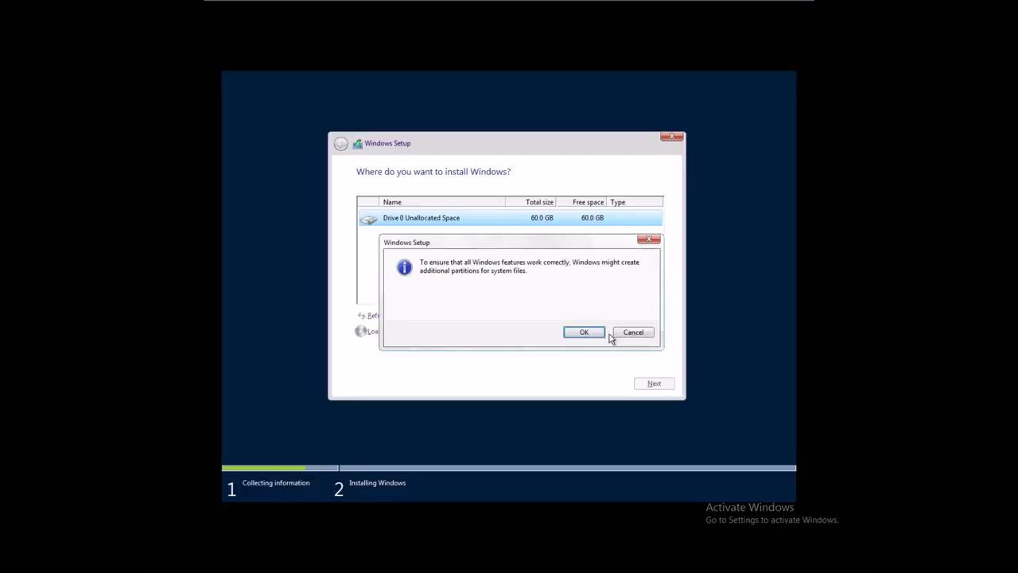
{"action": "left_click", "coordinate": [583, 332]}
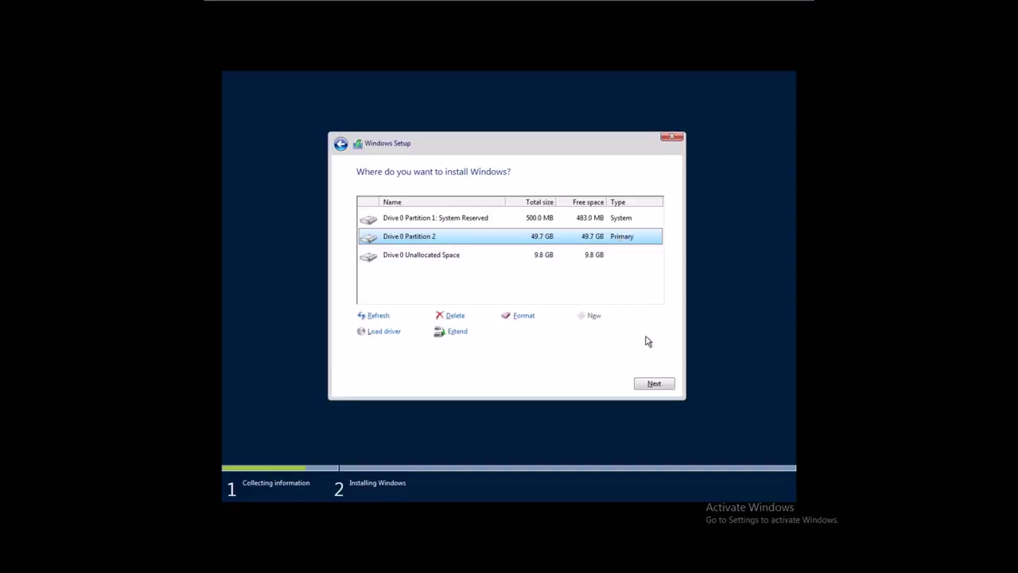
- Begin installing Windows onto Drive 0 Partition 2
{"action": "left_click", "coordinate": [656, 384]}
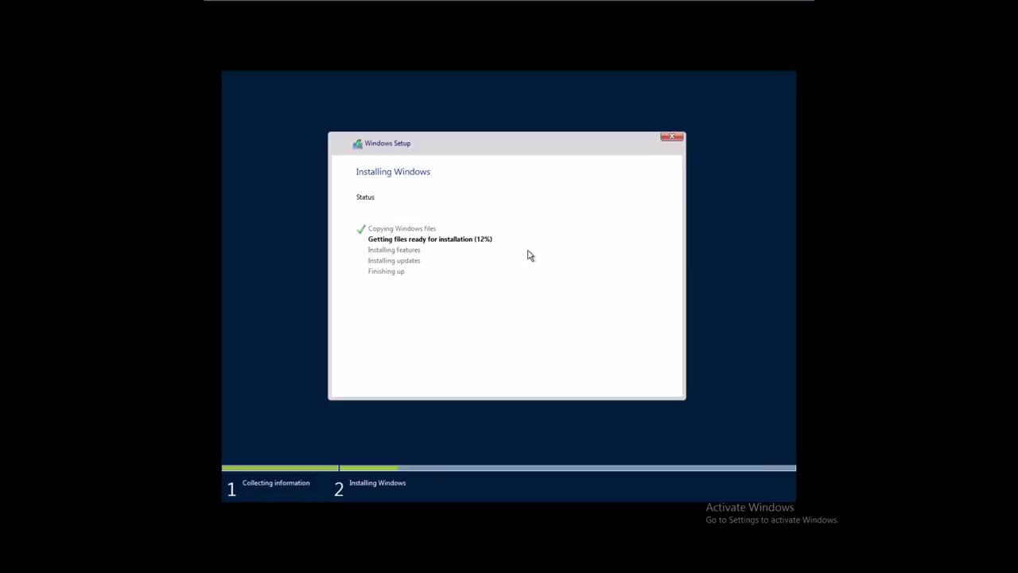
- Restore the full-screen remote session down to a window with the host taskbar visible
{"action": "mouse_move", "coordinate": [626, 3]}
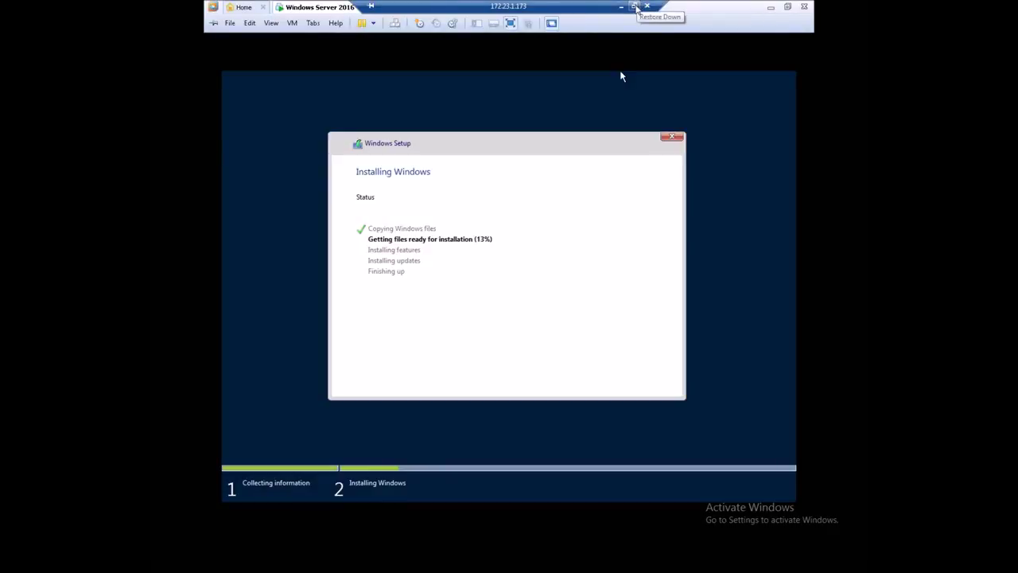
{"action": "left_click", "coordinate": [635, 7]}
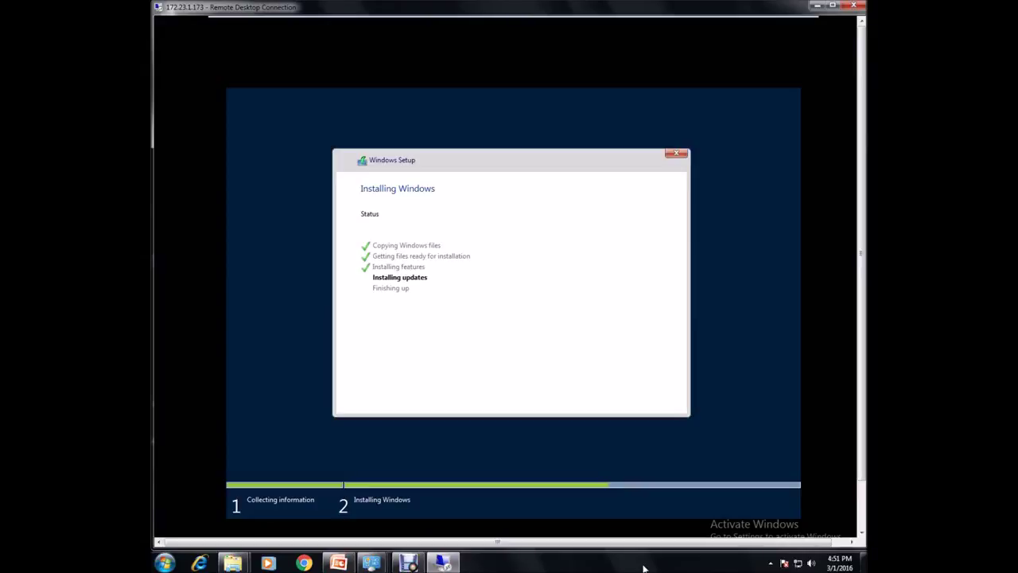
- Launch a Command Prompt by running cmd from the Run dialog
{"action": "key", "text": "super+r"}
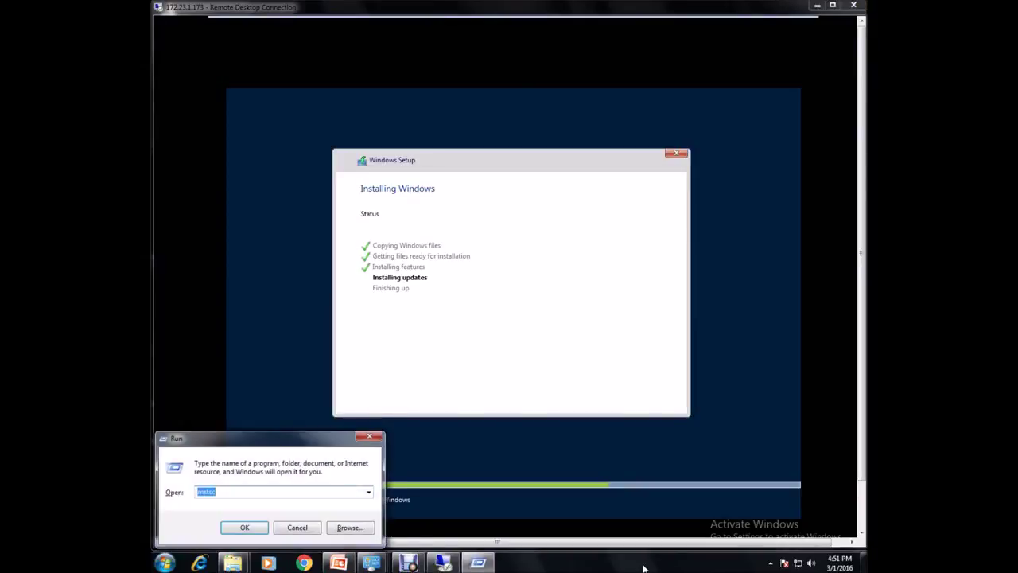
{"action": "type", "text": "cmd"}
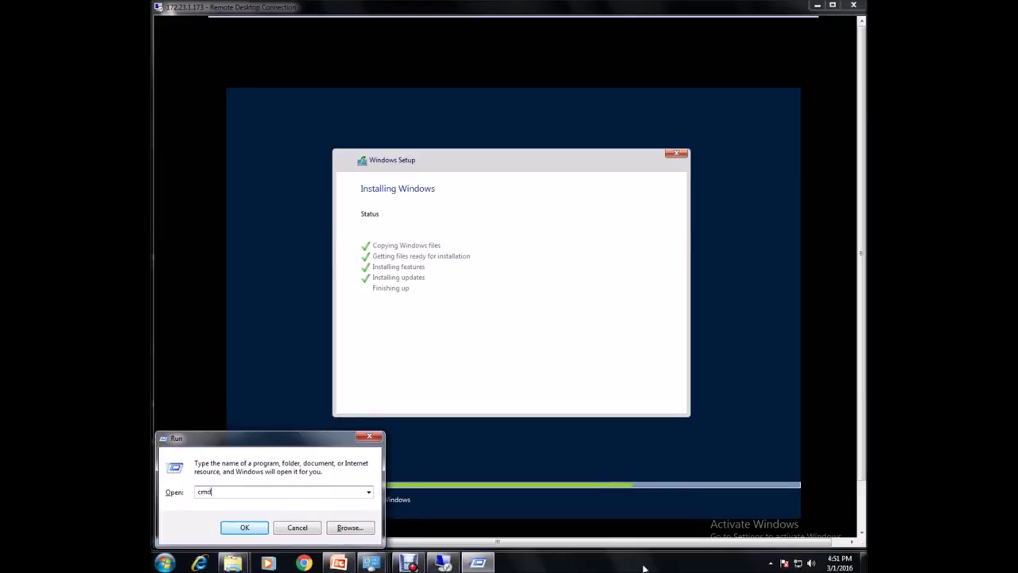
{"action": "key", "text": "Return"}
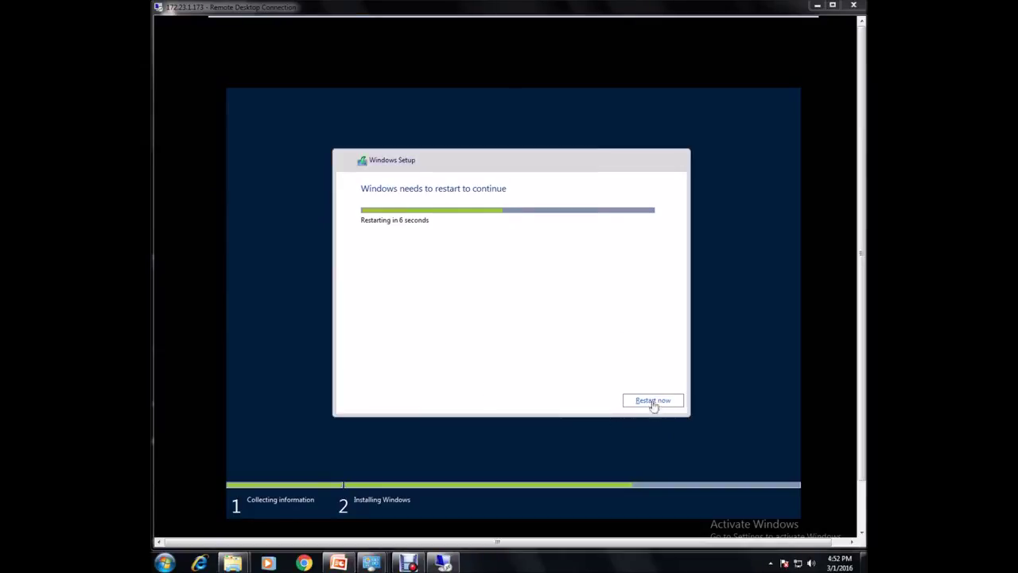
- Restart the server now so Setup continues to the Customize settings screen
{"action": "left_click", "coordinate": [661, 405]}
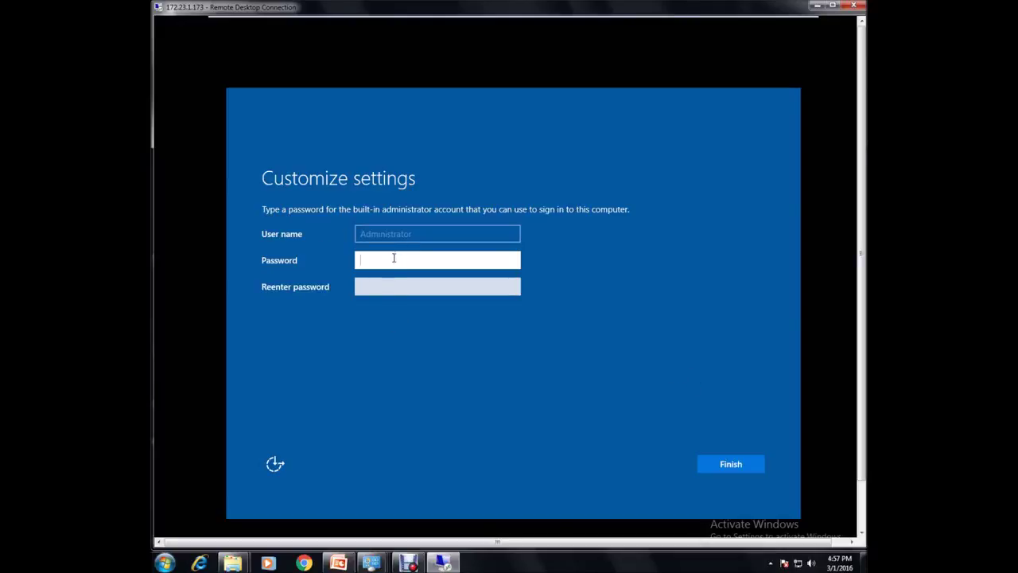
- Enter and confirm a password for the built-in Administrator account, then finish setup
{"action": "type", "text": "•••"}
{"action": "key", "text": "BackSpace"}
{"action": "key", "text": "BackSpace"}
{"action": "key", "text": "BackSpace"}
{"action": "type", "text": "•••••••••"}
{"action": "key", "text": "Tab"}
{"action": "type", "text": "••••••"}
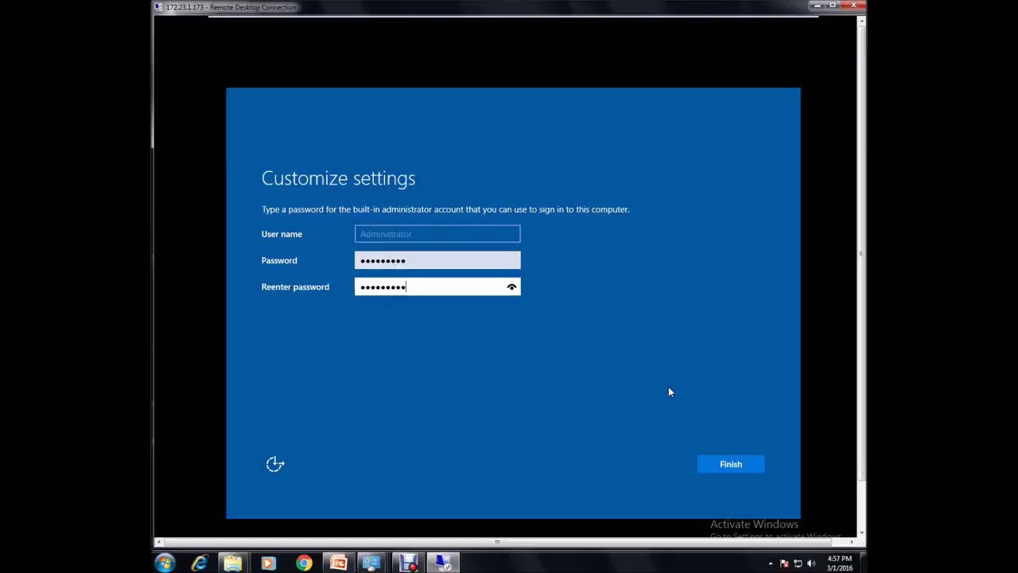
{"action": "left_click", "coordinate": [734, 471]}
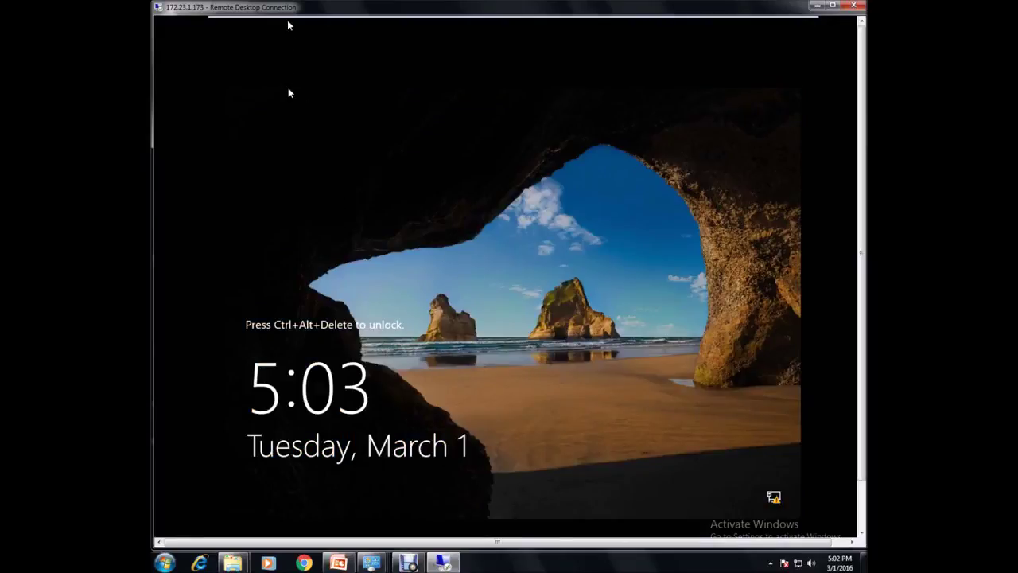
- Send Ctrl+Alt+Del to the Windows Server 2016 VM from its tab's context menu
{"action": "mouse_move", "coordinate": [289, 14]}
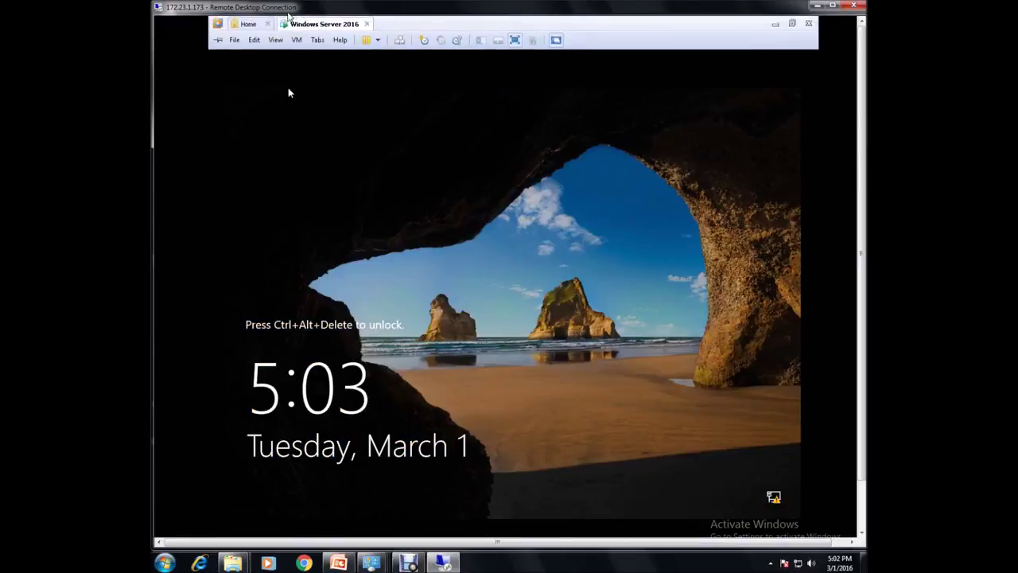
{"action": "right_click", "coordinate": [300, 26]}
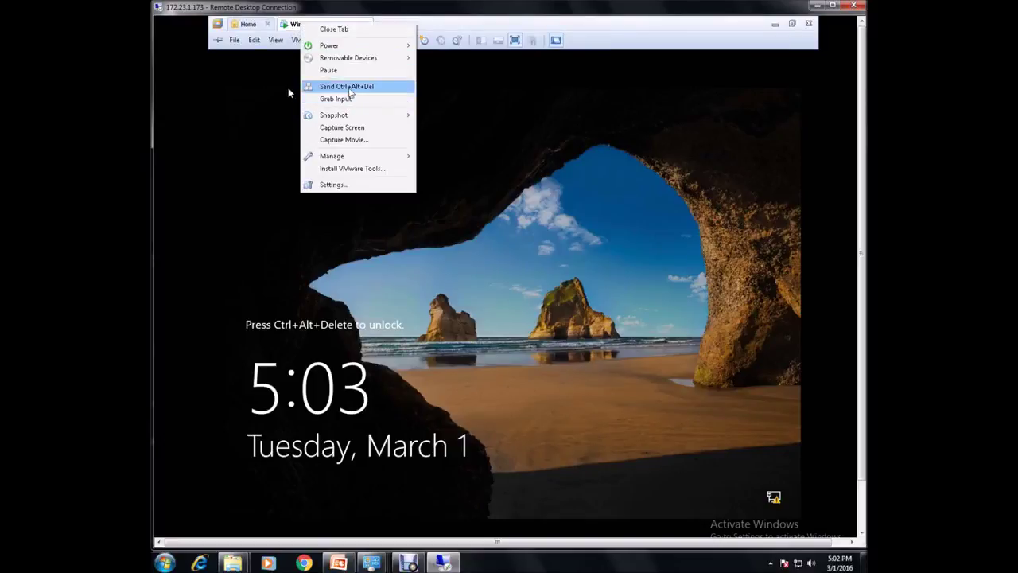
{"action": "left_click", "coordinate": [350, 89]}
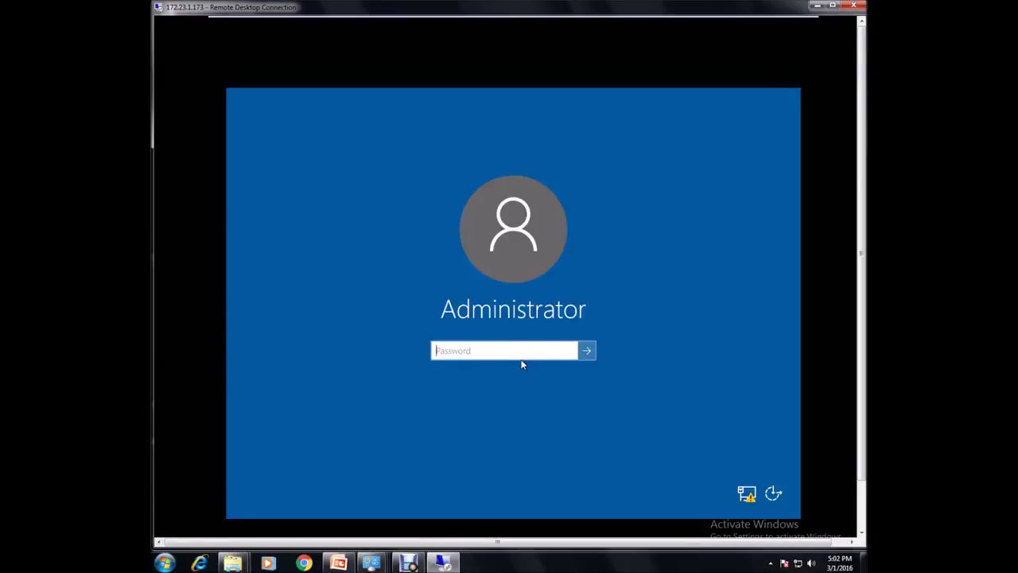
- Enter the Administrator password and sign in
{"action": "left_click", "coordinate": [513, 351]}
{"action": "type", "text": "*********"}
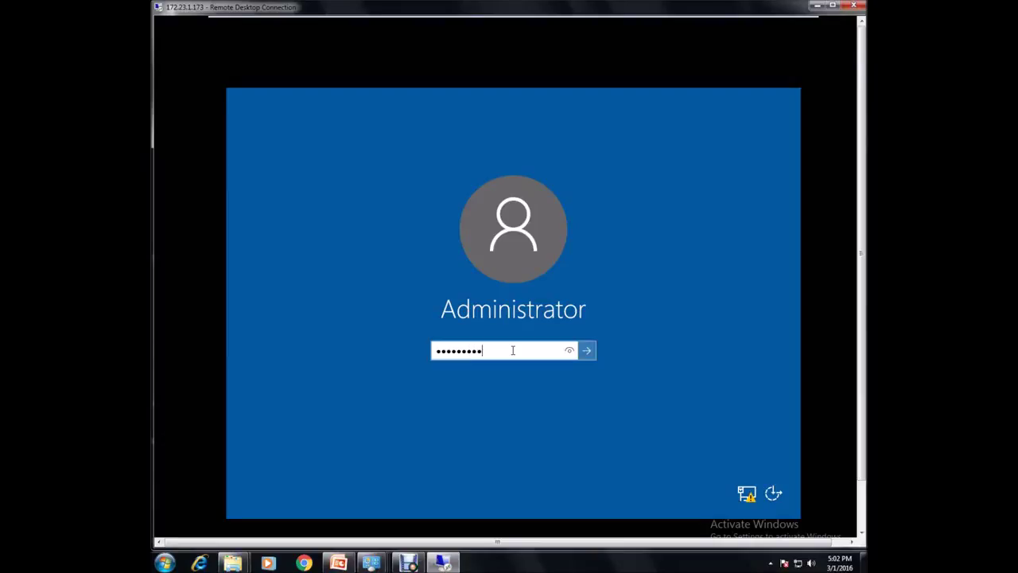
{"action": "left_click", "coordinate": [589, 350]}
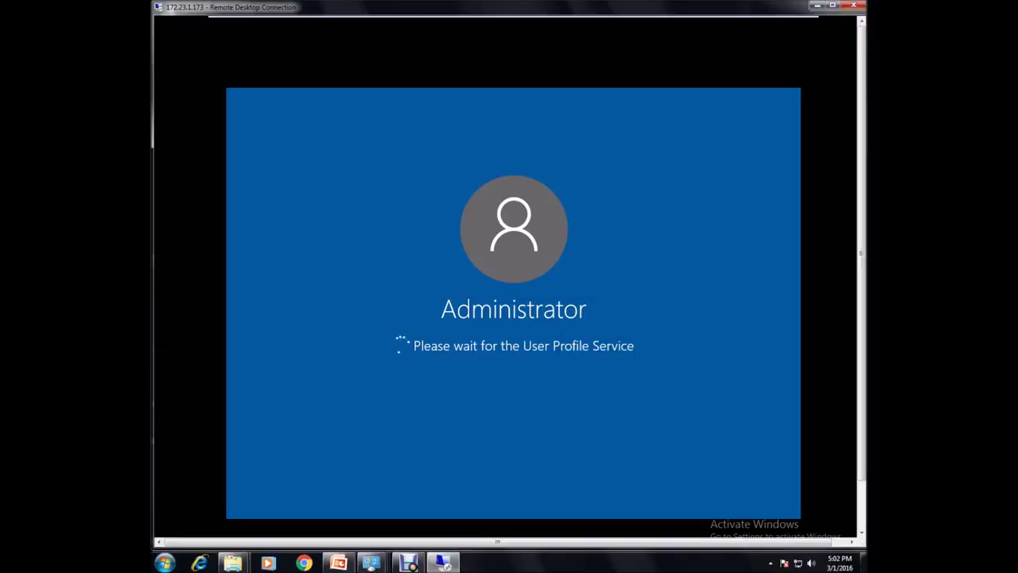
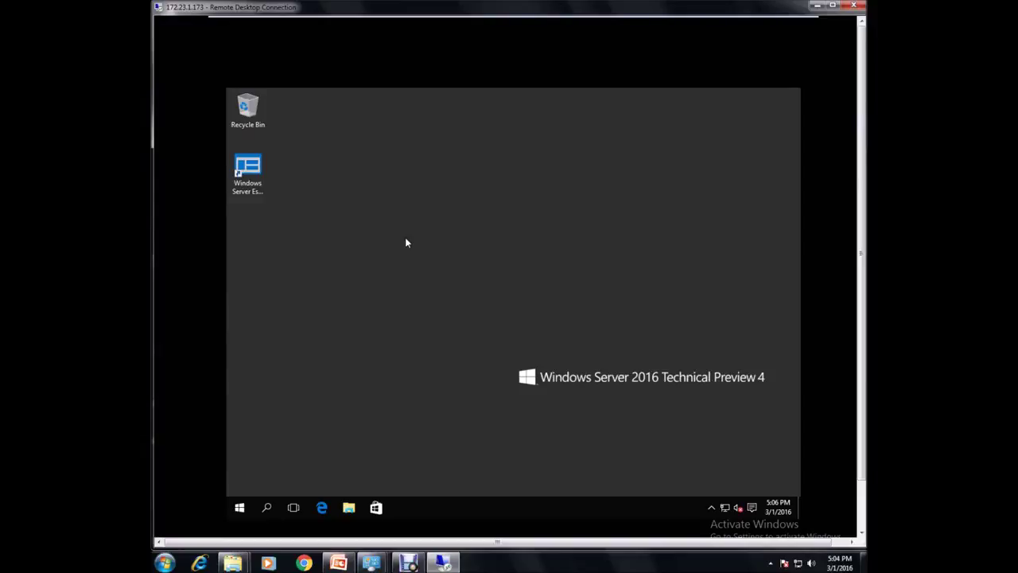
- Close the stray local System and drives windows and open the remote server's Start menu
{"action": "key", "text": "super+Pause"}
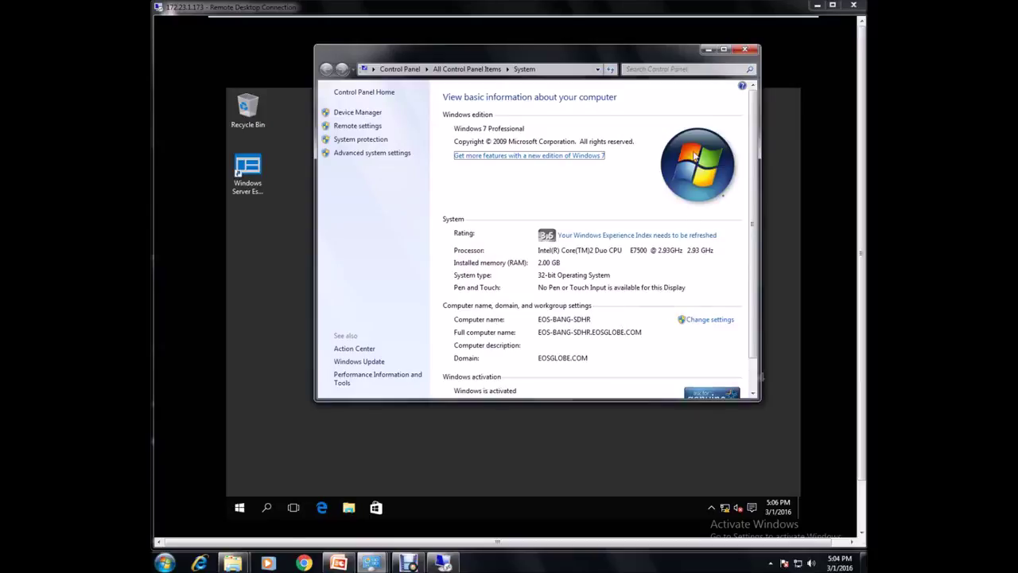
{"action": "left_click", "coordinate": [743, 50]}
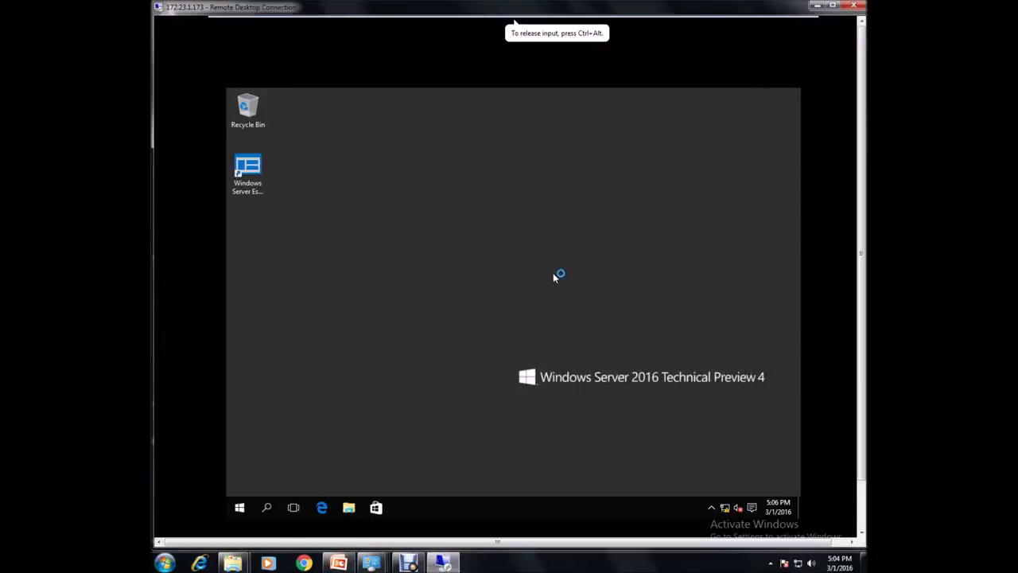
{"action": "left_click", "coordinate": [242, 509]}
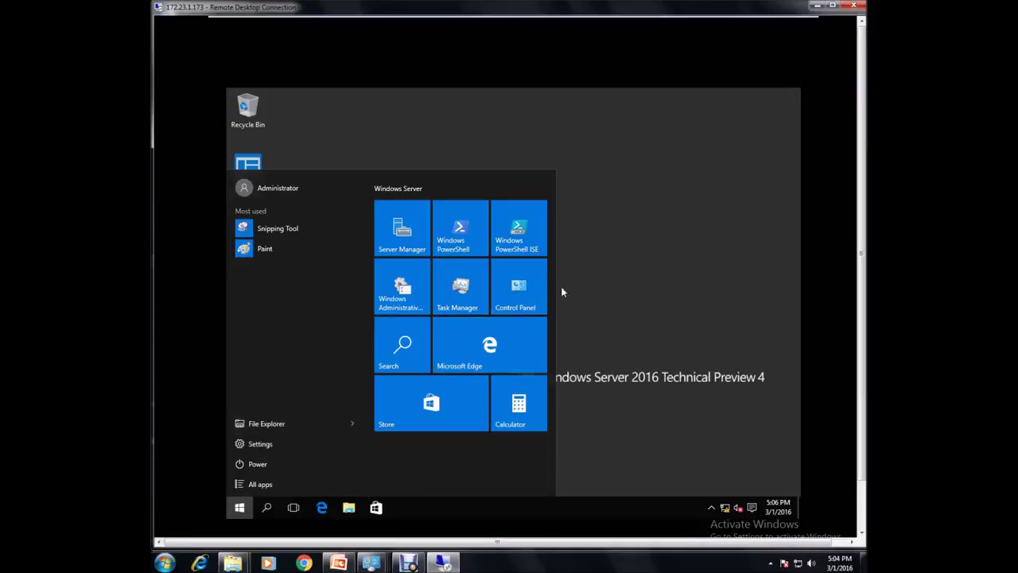
{"action": "left_click", "coordinate": [619, 241]}
{"action": "key", "text": "super+e"}
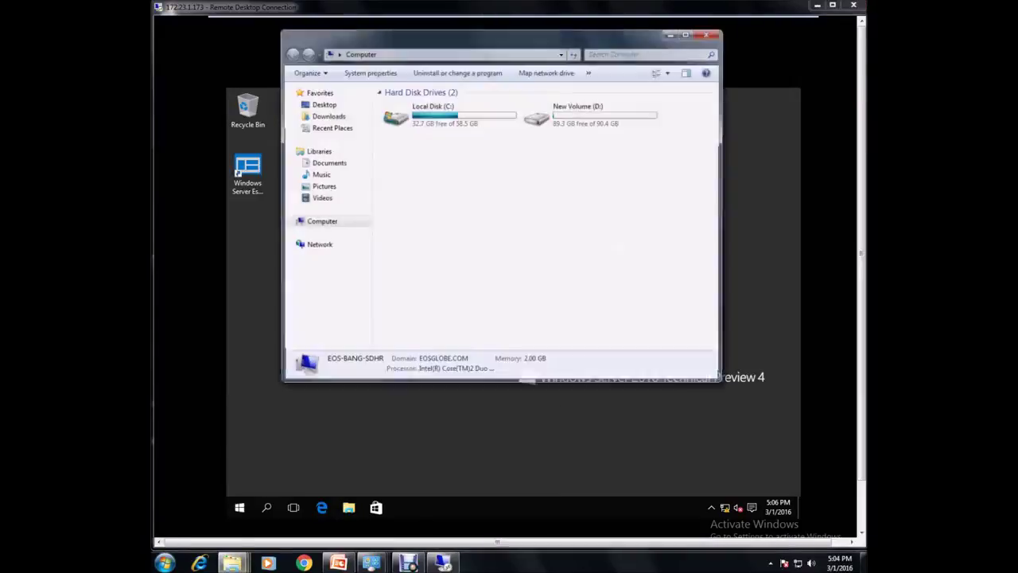
{"action": "left_click", "coordinate": [705, 37]}
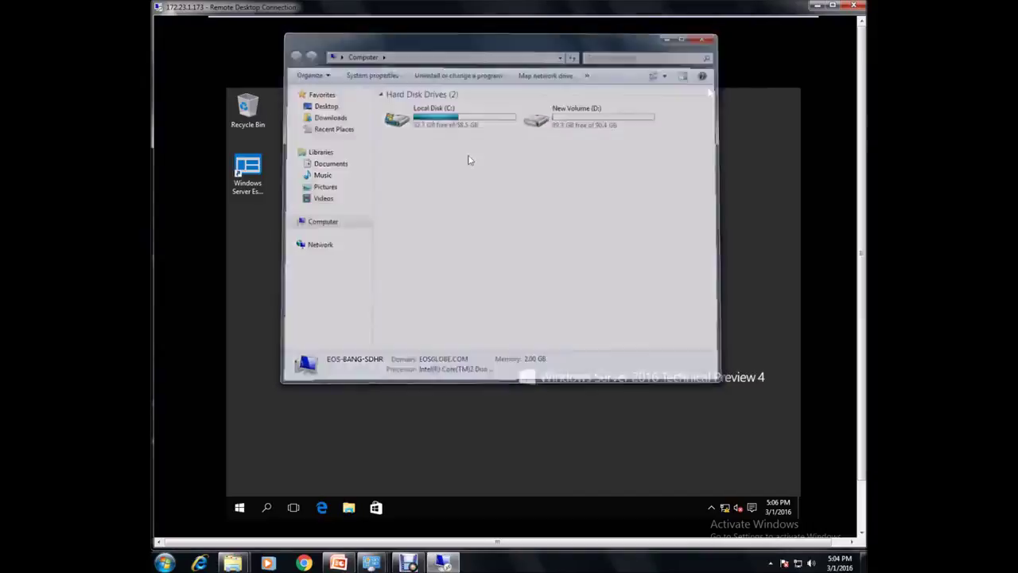
{"action": "left_click", "coordinate": [239, 509]}
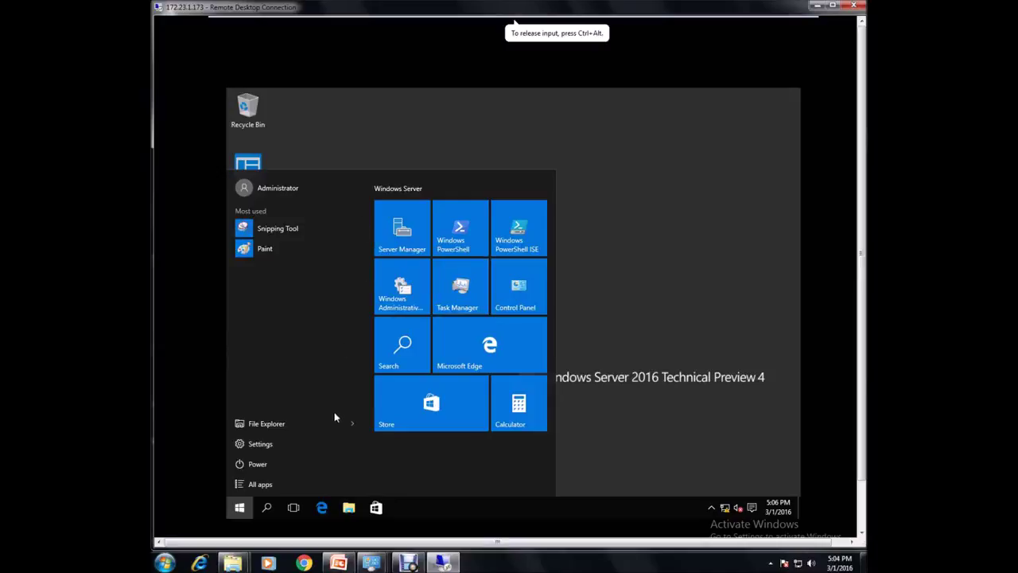
- Open This PC's properties from File Explorer on the remote server, showing workgroup WORKGROUP
{"action": "left_click", "coordinate": [315, 422]}
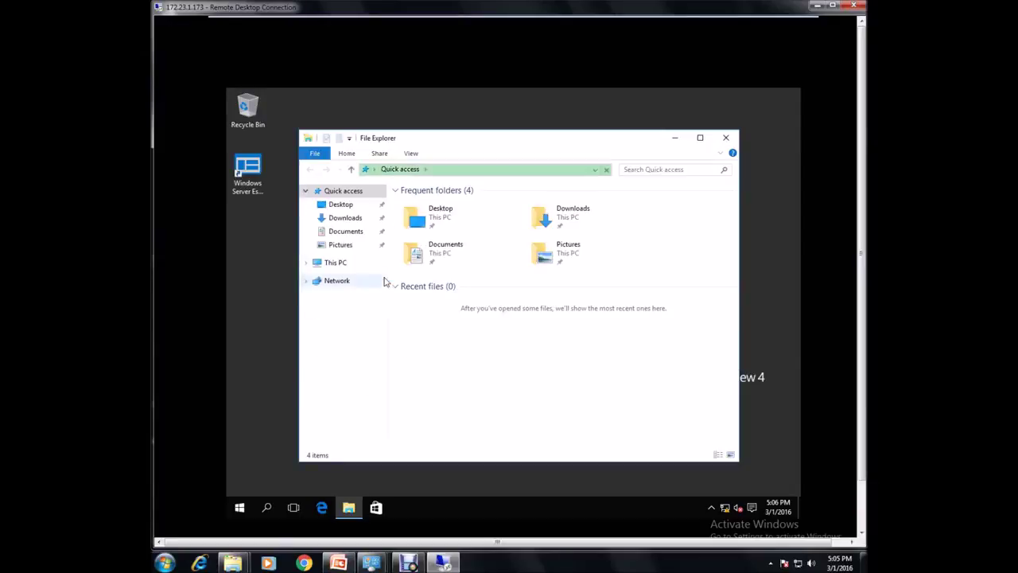
{"action": "right_click", "coordinate": [331, 263]}
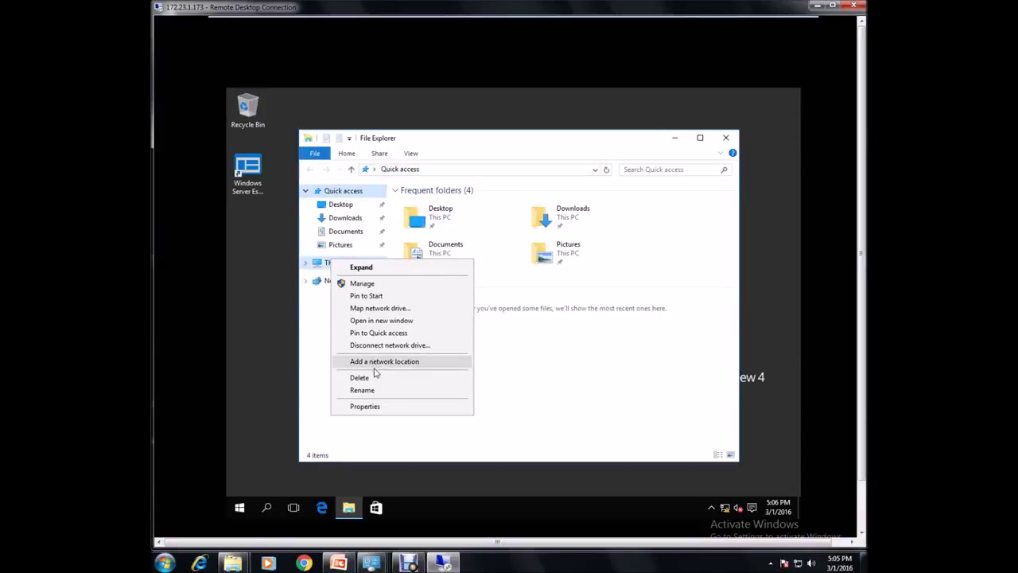
{"action": "left_click", "coordinate": [366, 406]}
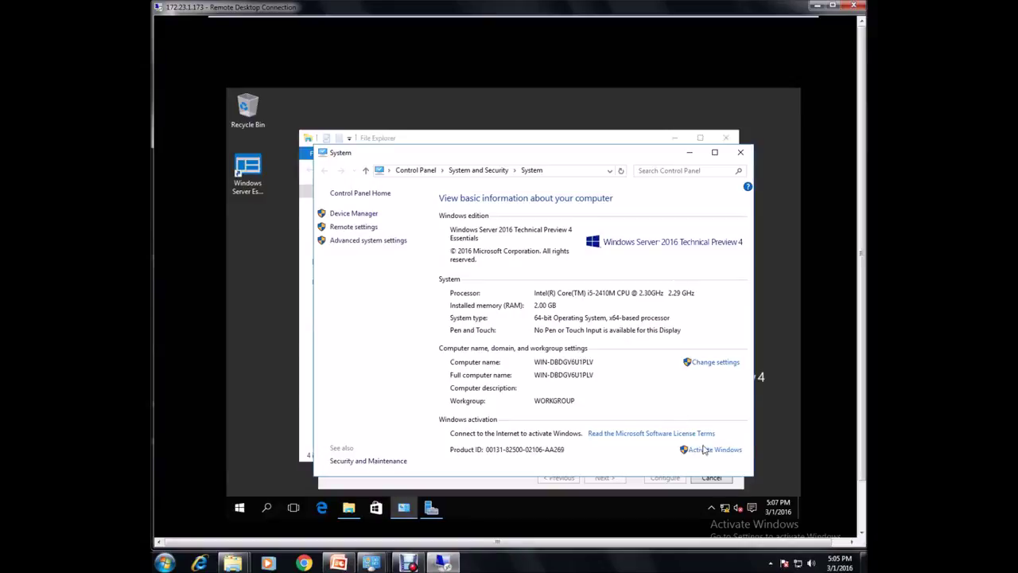
- Close System and File Explorer, minimize the Essentials wizard, and check Windows Administrative Tools
{"action": "left_click", "coordinate": [739, 152]}
{"action": "left_click", "coordinate": [726, 138]}
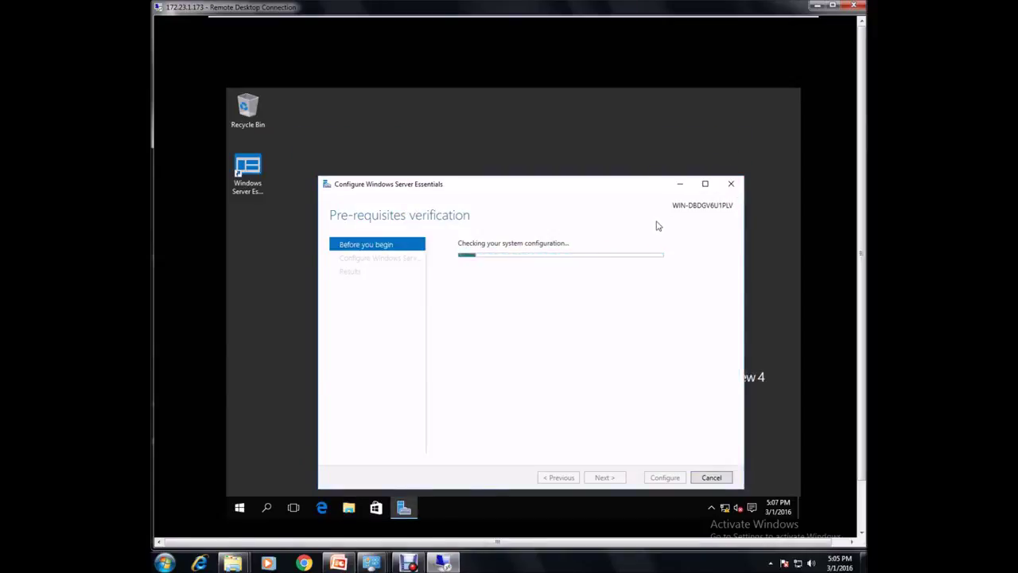
{"action": "left_click", "coordinate": [680, 184]}
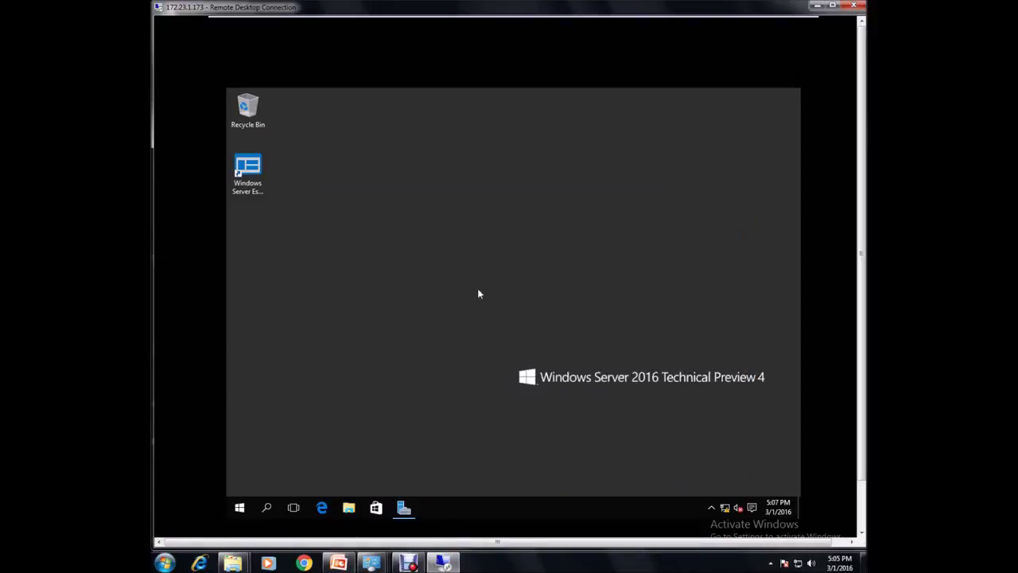
{"action": "left_click", "coordinate": [238, 510]}
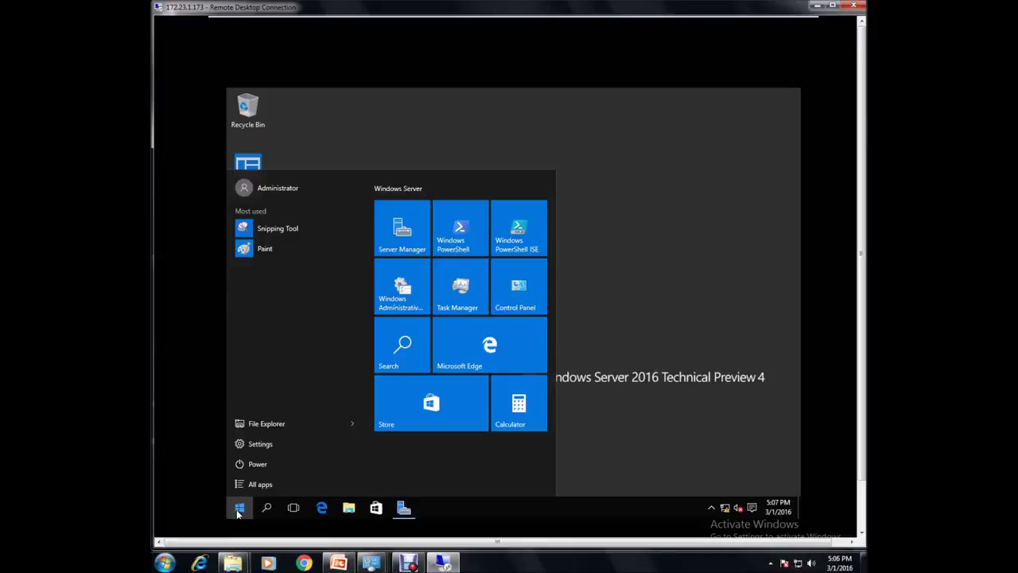
{"action": "left_click", "coordinate": [397, 296]}
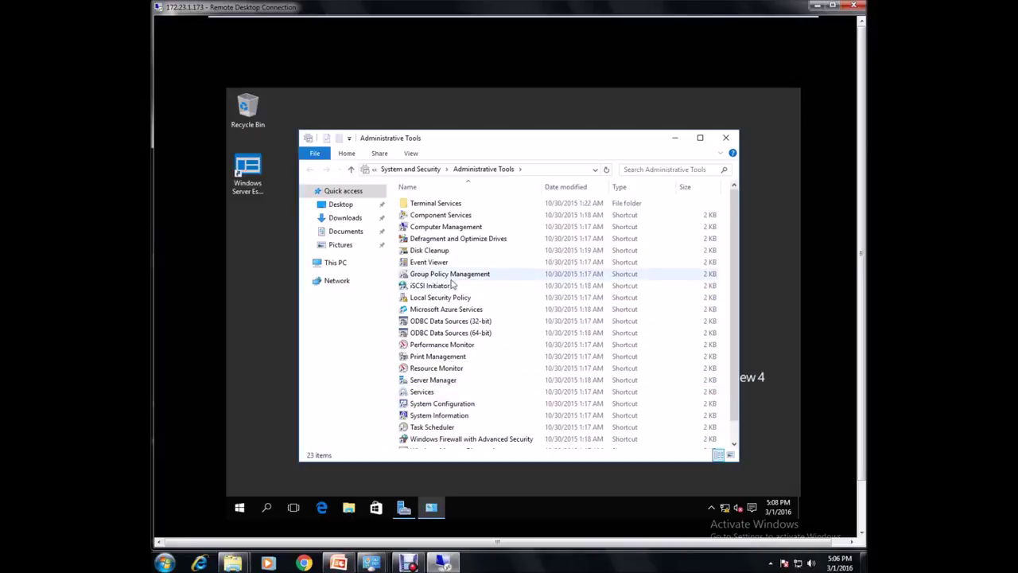
{"action": "left_click", "coordinate": [724, 140]}
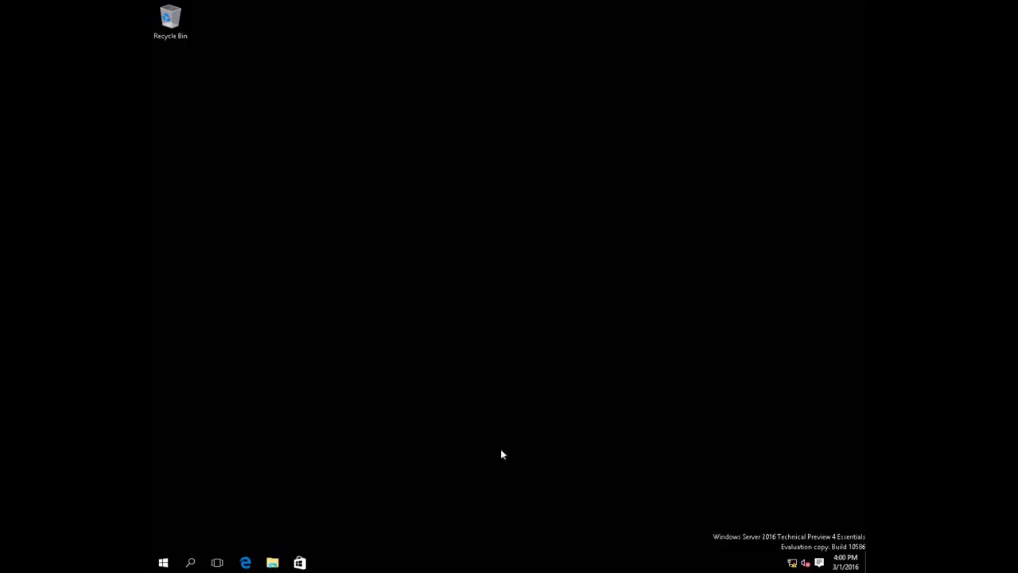
{"action": "right_click", "coordinate": [321, 293]}
{"action": "left_click", "coordinate": [311, 353]}
{"action": "mouse_move", "coordinate": [493, 4]}
{"action": "mouse_move", "coordinate": [535, 2]}
{"action": "key", "text": "super+r"}
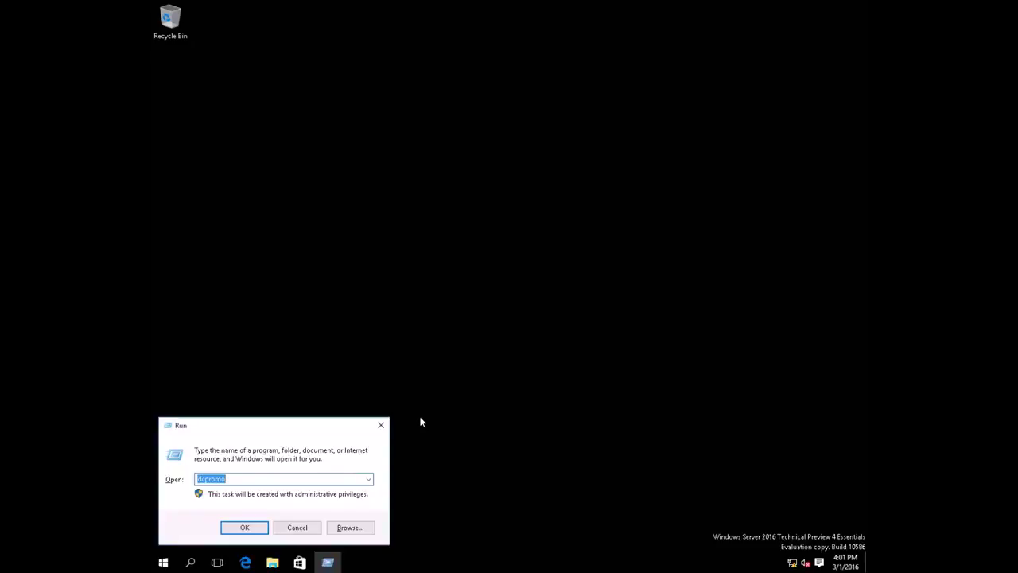
{"action": "key", "text": "Return"}
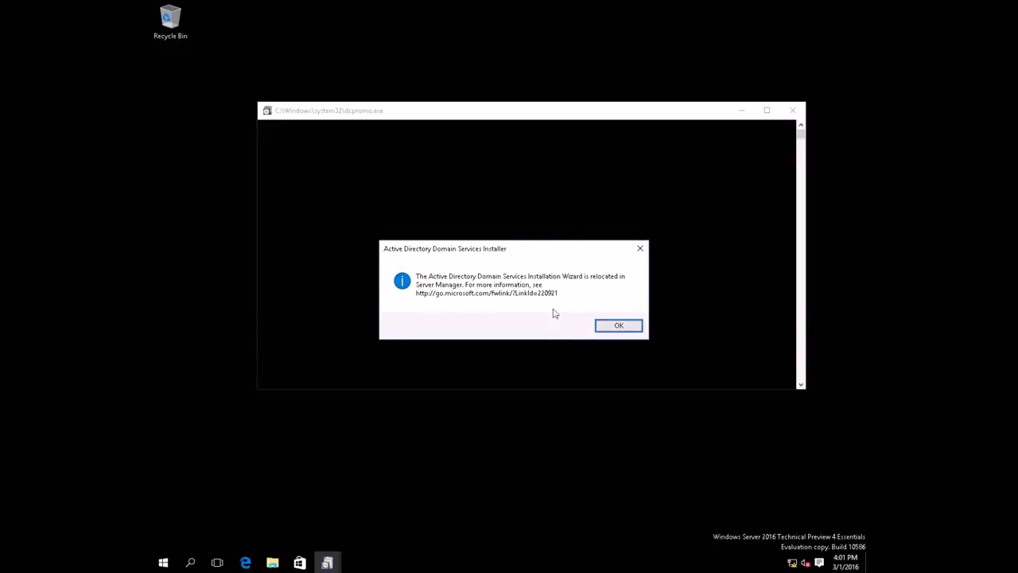
{"action": "left_click", "coordinate": [618, 327]}
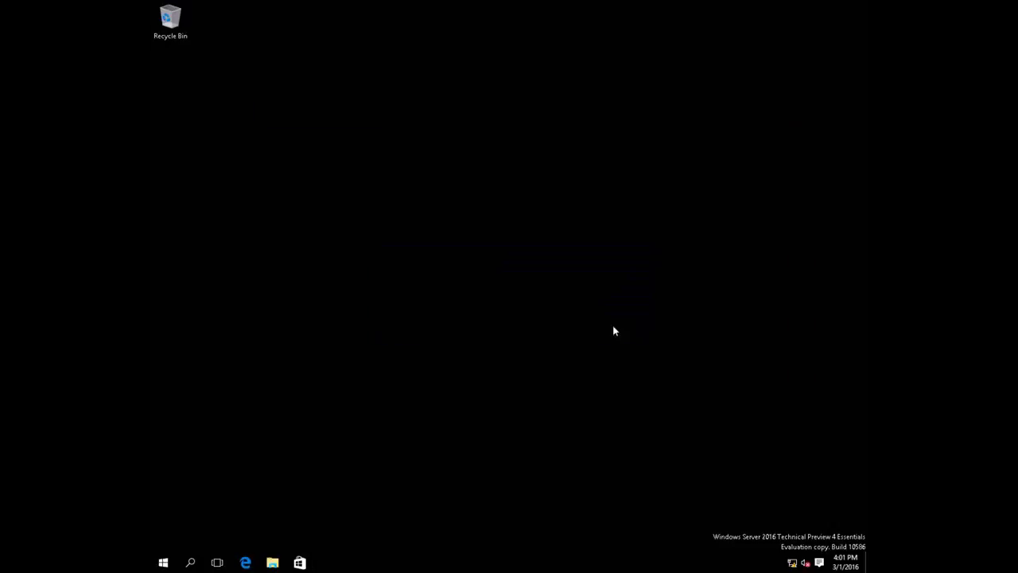
- Run dcpromo in Windows PowerShell, dismiss its relocation notice, and close the console
{"action": "left_click", "coordinate": [163, 563]}
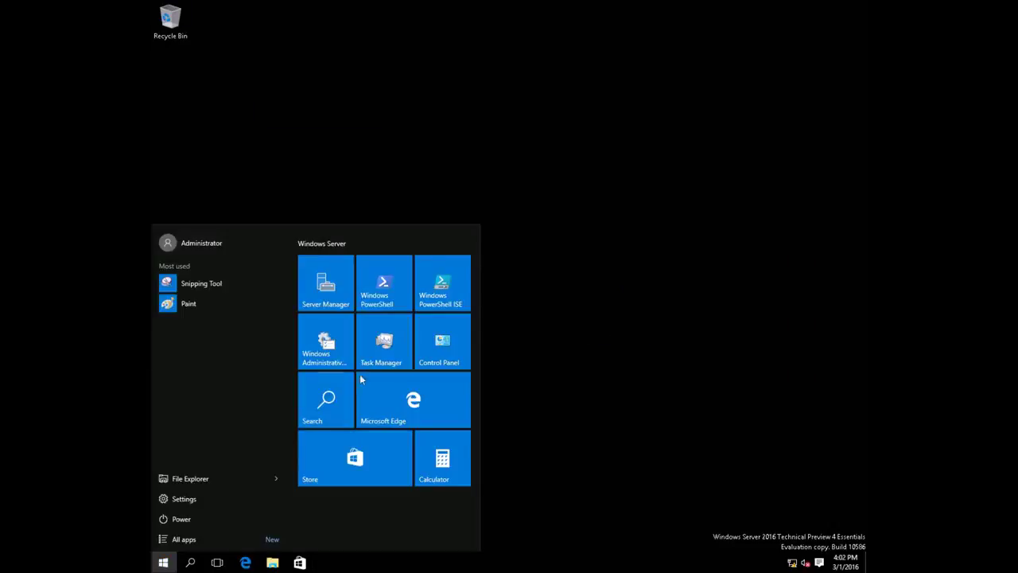
{"action": "left_click", "coordinate": [394, 288]}
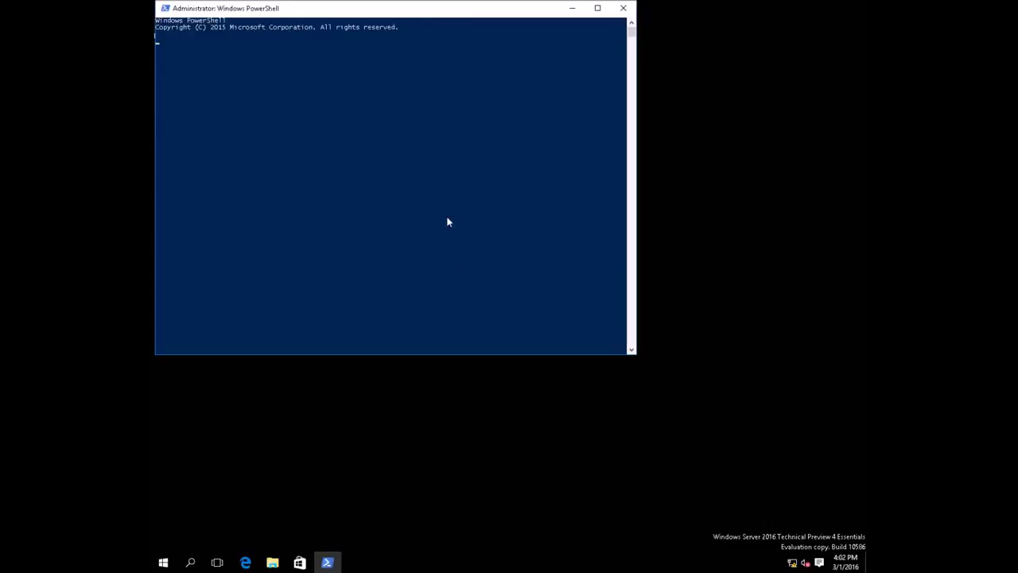
{"action": "type", "text": "dcpromo"}
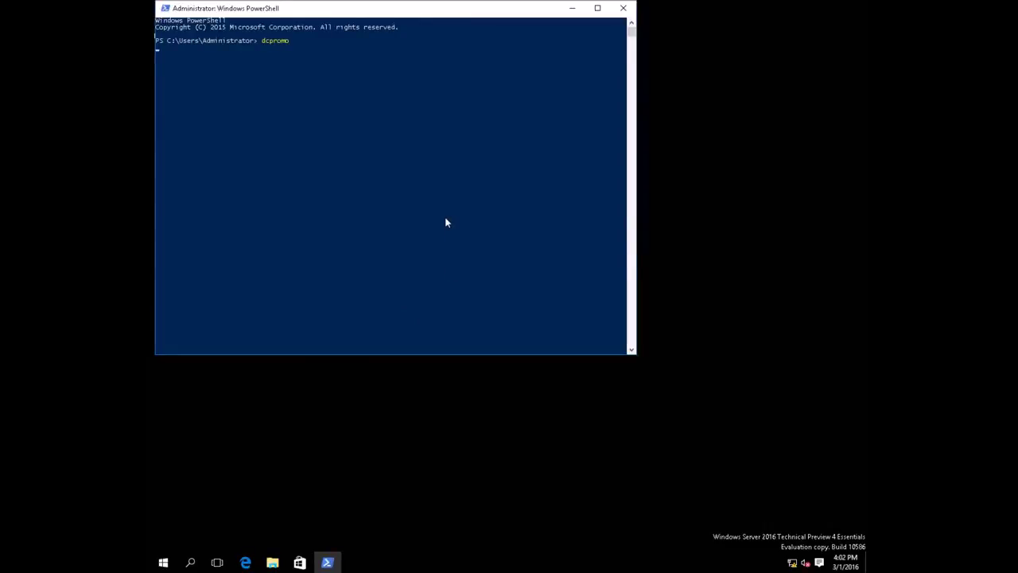
{"action": "key", "text": "Return"}
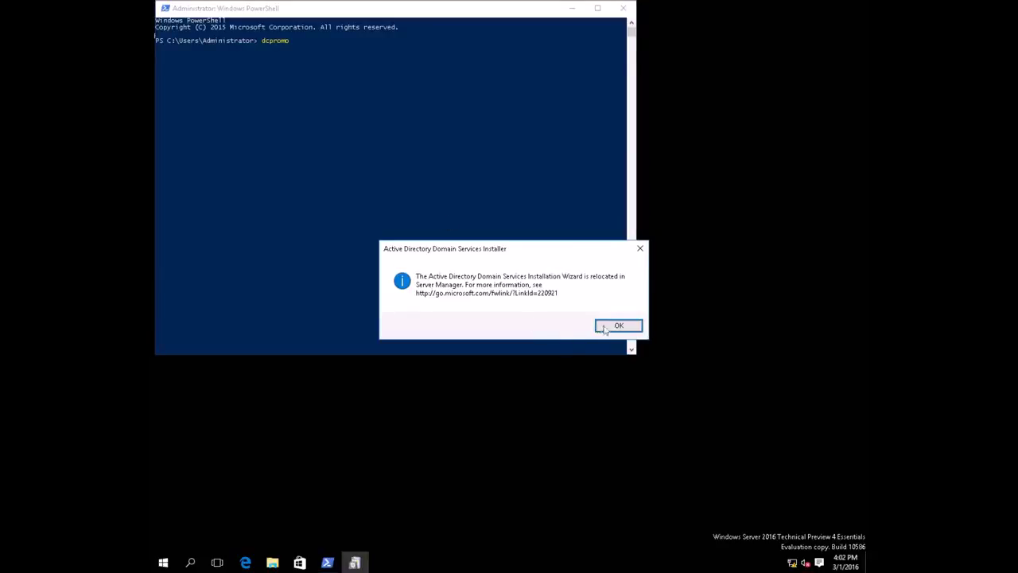
{"action": "left_click", "coordinate": [616, 327]}
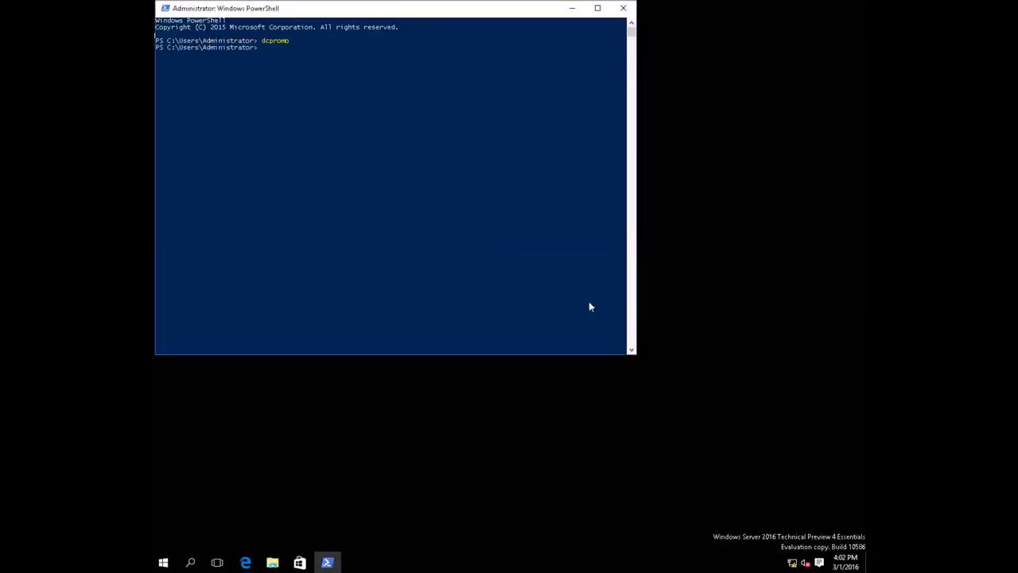
{"action": "left_click", "coordinate": [623, 8]}
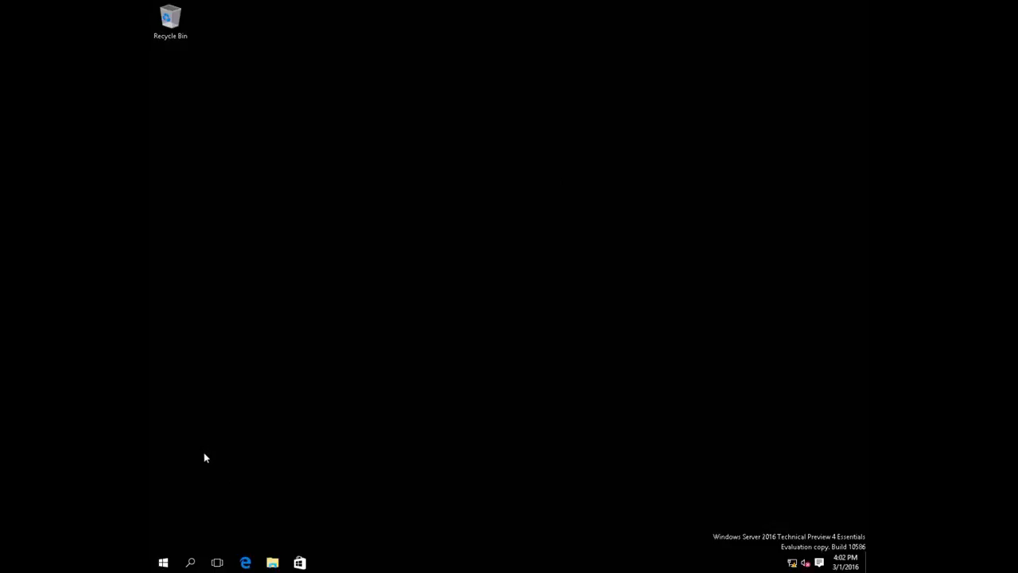
- Launch Server Manager from the Start menu and load its Dashboard
{"action": "left_click", "coordinate": [163, 564]}
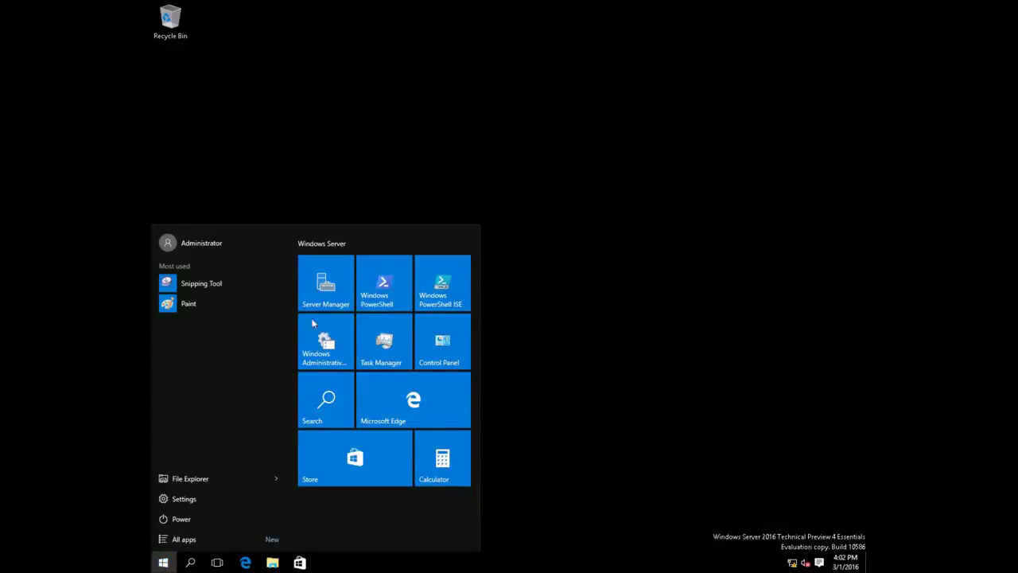
{"action": "left_click", "coordinate": [331, 283]}
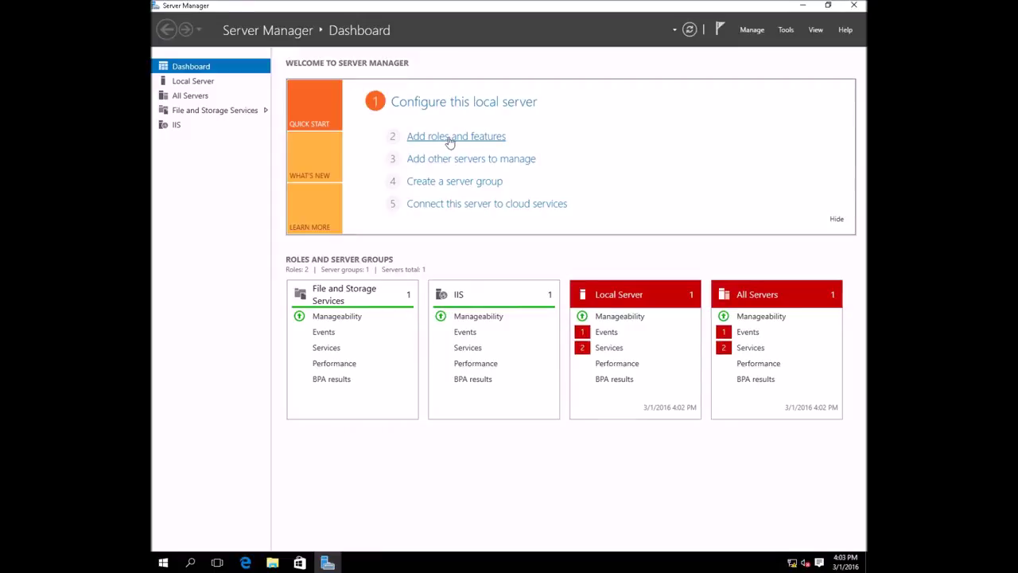
- Start Add Roles and Features, keeping role-based installation and EducationServer as the destination
{"action": "left_click", "coordinate": [450, 139]}
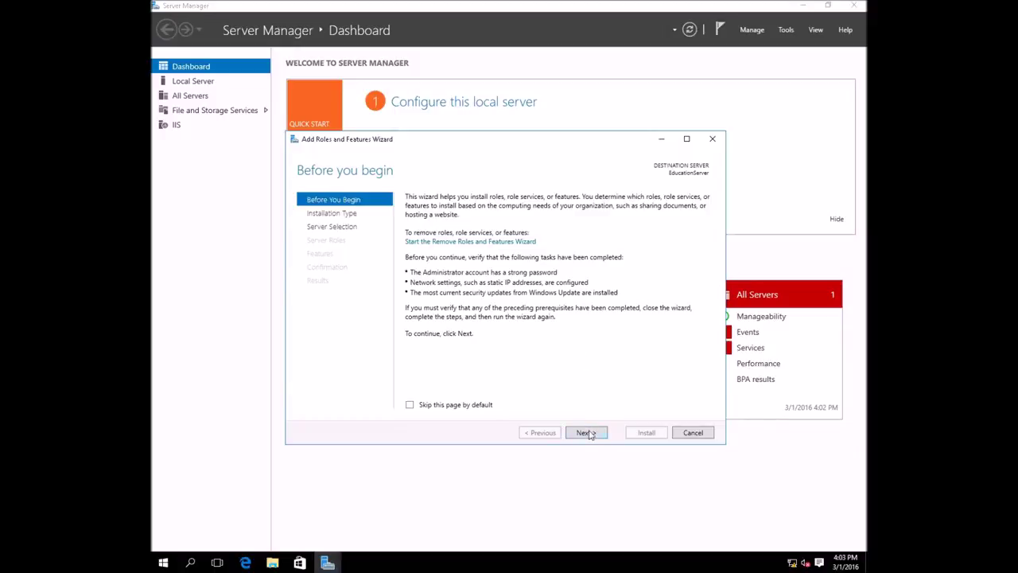
{"action": "left_click", "coordinate": [589, 432]}
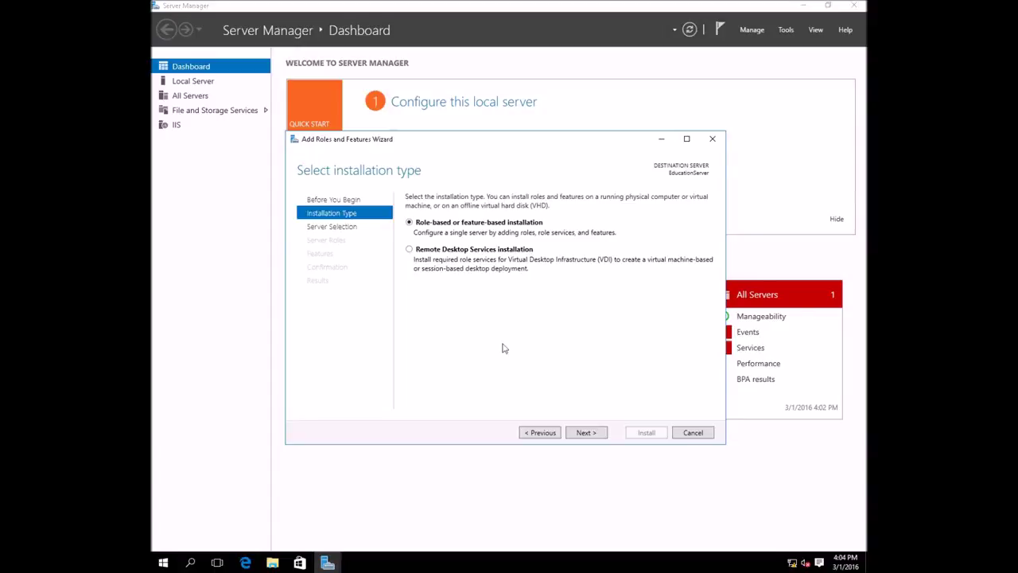
{"action": "left_click", "coordinate": [585, 432]}
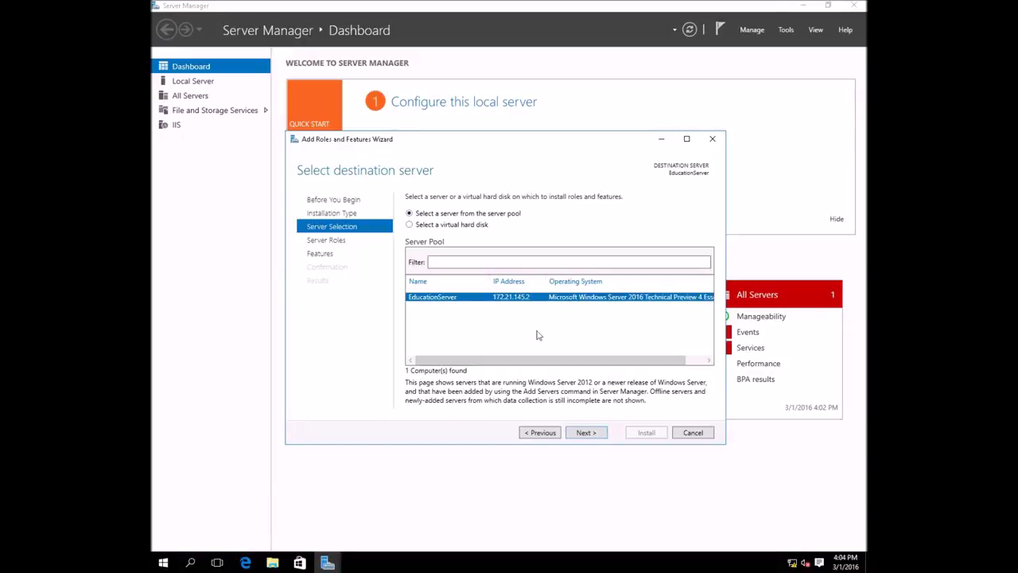
{"action": "left_click", "coordinate": [587, 433]}
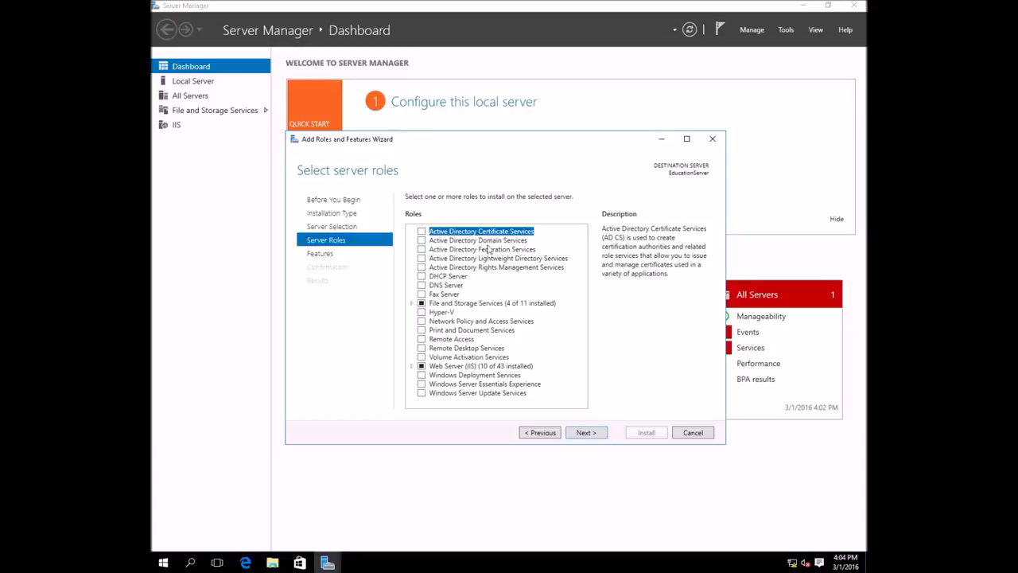
- Check Active Directory Domain Services and add its required management tools
{"action": "left_click", "coordinate": [421, 240]}
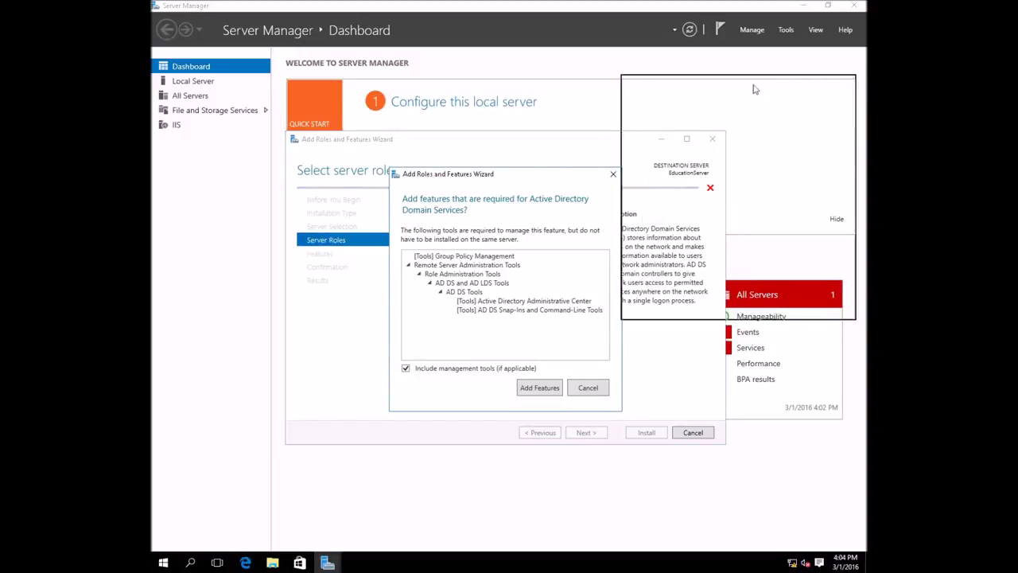
{"action": "left_click_drag", "start_coordinate": [764, 89], "coordinate": [753, 91]}
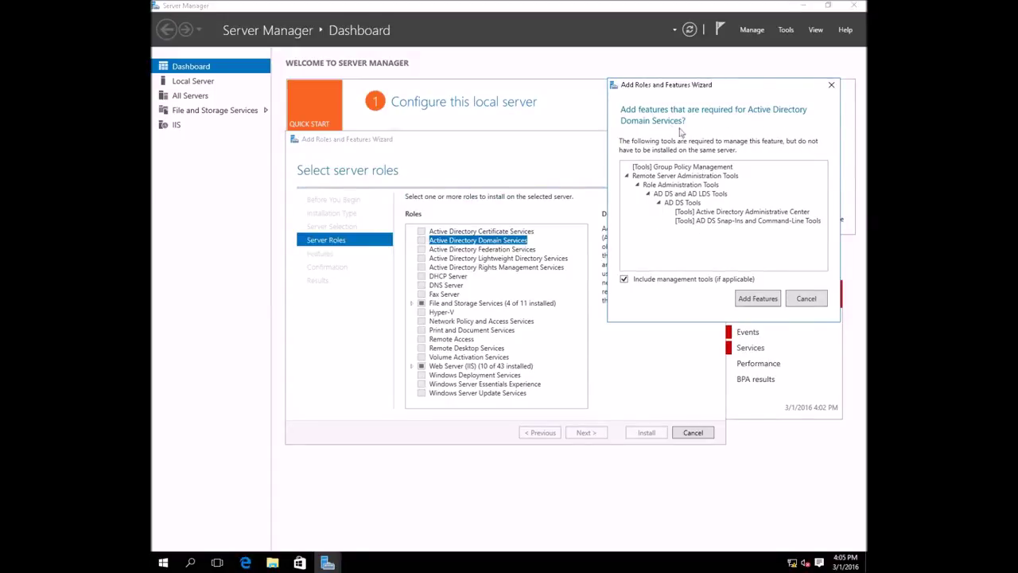
{"action": "left_click_drag", "start_coordinate": [756, 90], "coordinate": [729, 193]}
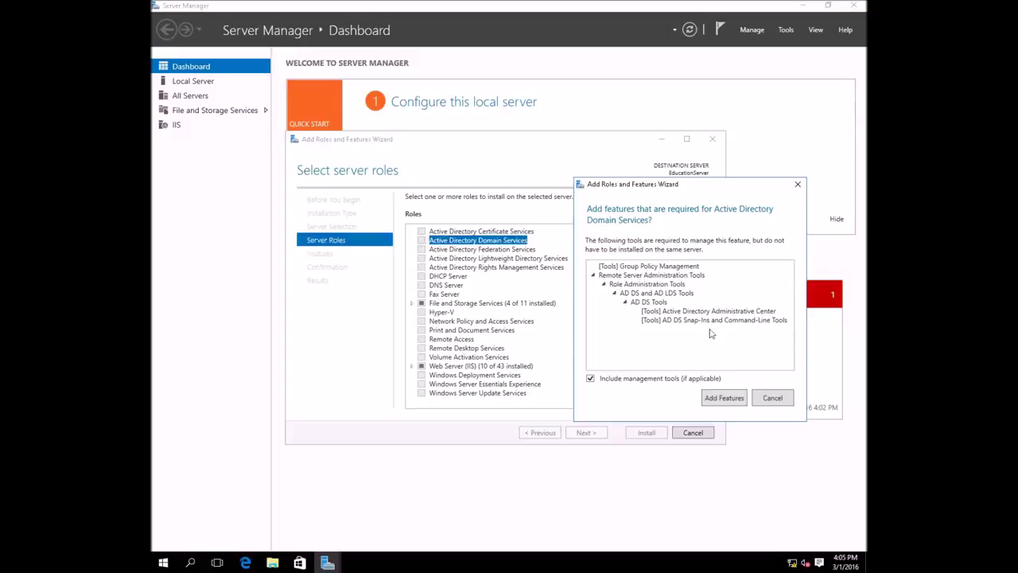
{"action": "left_click", "coordinate": [724, 398]}
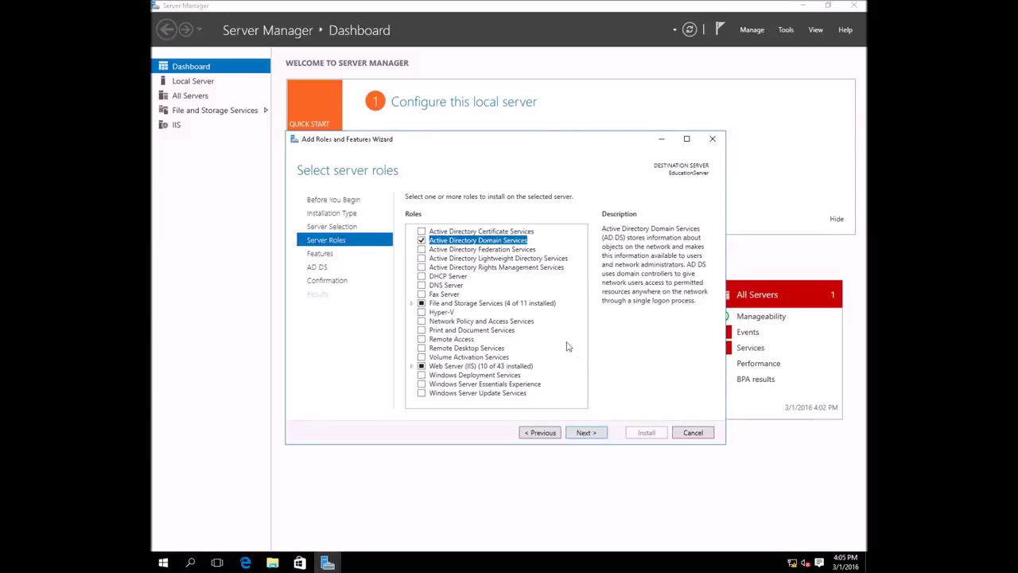
- Pass the features list and AD DS page unchanged to reach the Confirmation page
{"action": "left_click", "coordinate": [586, 432]}
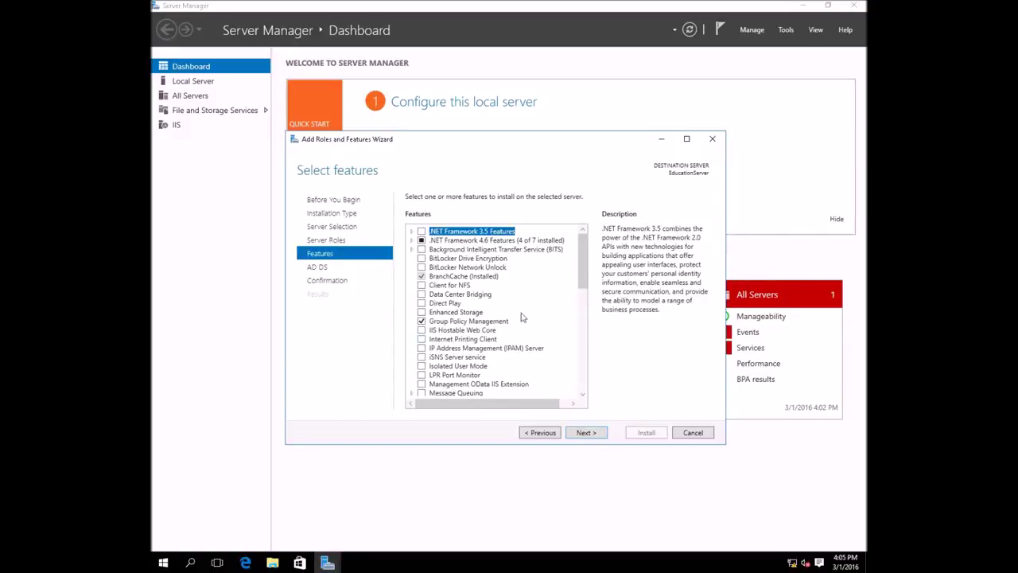
{"action": "left_click_drag", "start_coordinate": [581, 286], "coordinate": [581, 358]}
{"action": "scroll", "coordinate": [580, 358], "scroll_direction": "down", "scroll_amount": 4}
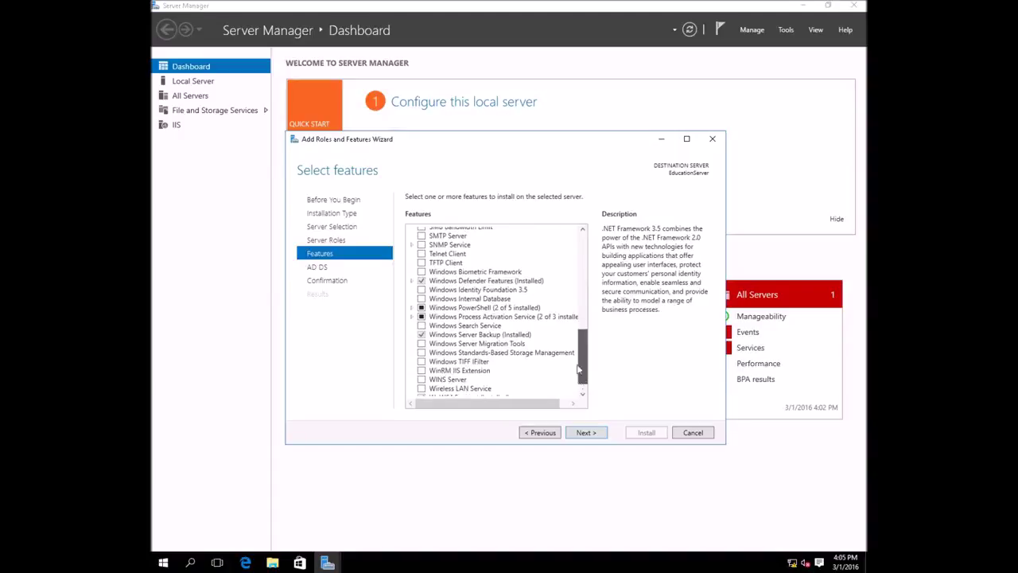
{"action": "scroll", "coordinate": [580, 368], "scroll_direction": "up", "scroll_amount": 5}
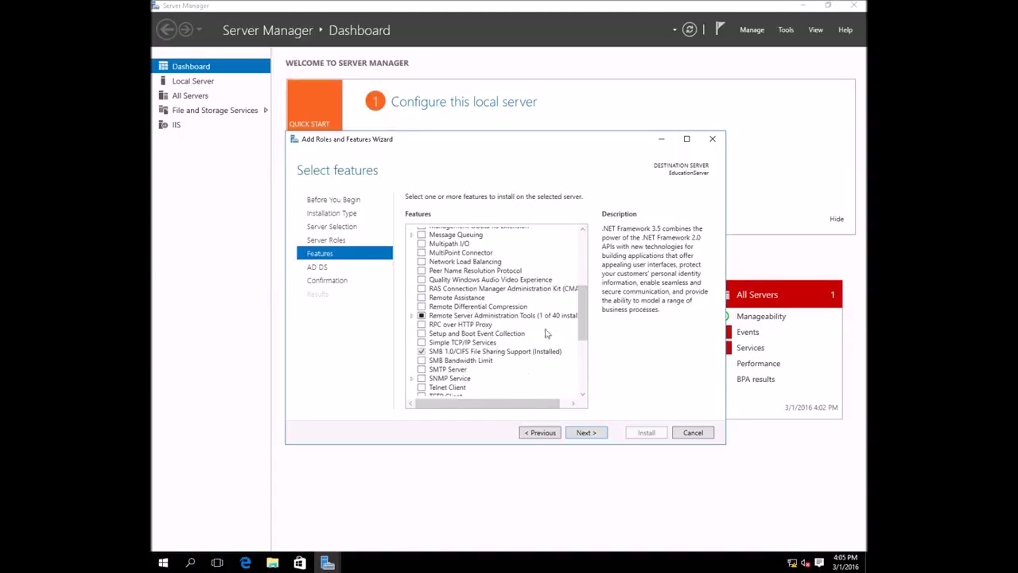
{"action": "left_click", "coordinate": [590, 433]}
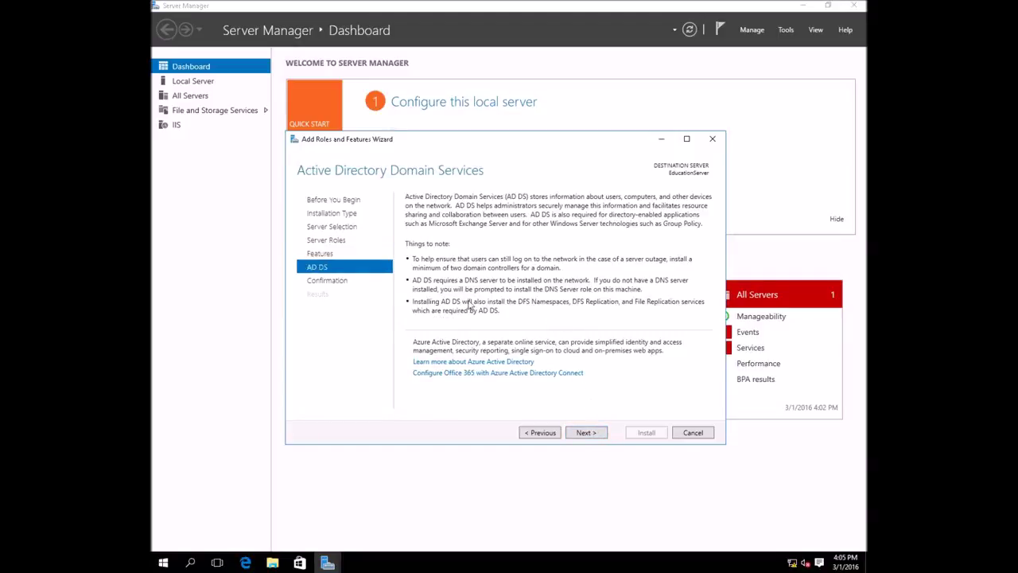
{"action": "left_click", "coordinate": [592, 435]}
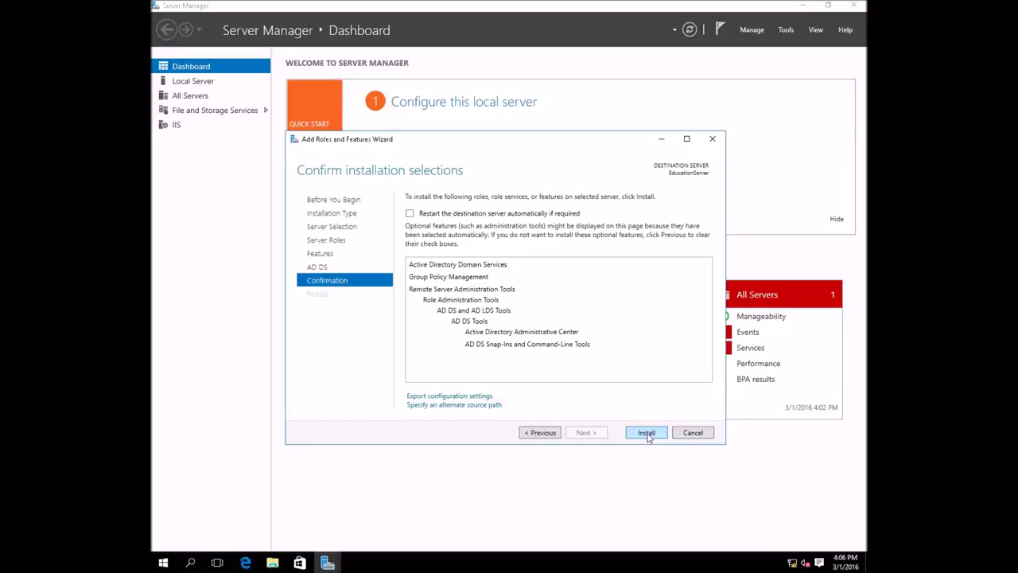
- Install AD DS and its management tools on EducationServer
{"action": "left_click", "coordinate": [646, 434]}
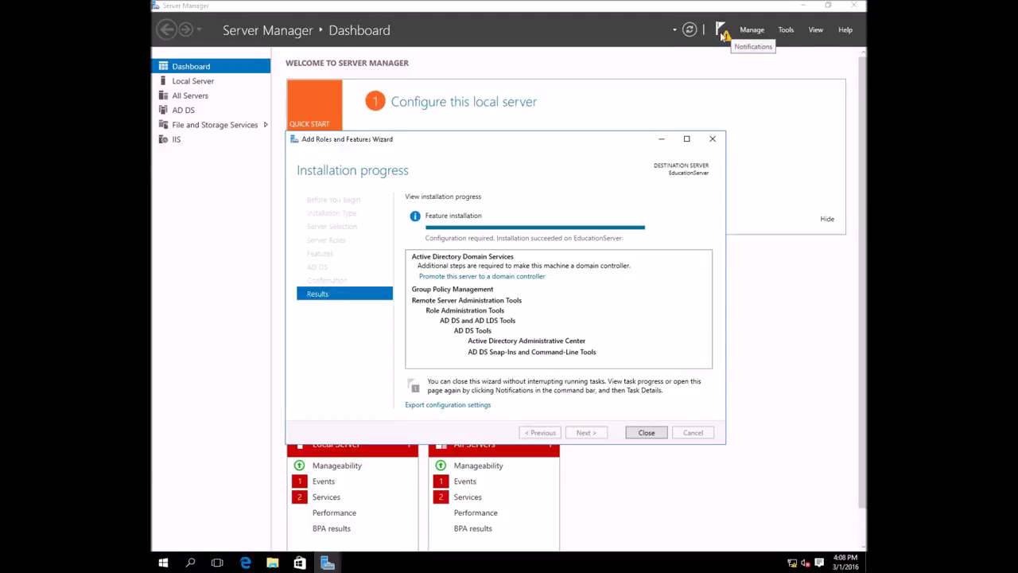
- Choose 'Promote this server to a domain controller' from Server Manager's notifications
{"action": "left_click", "coordinate": [723, 34]}
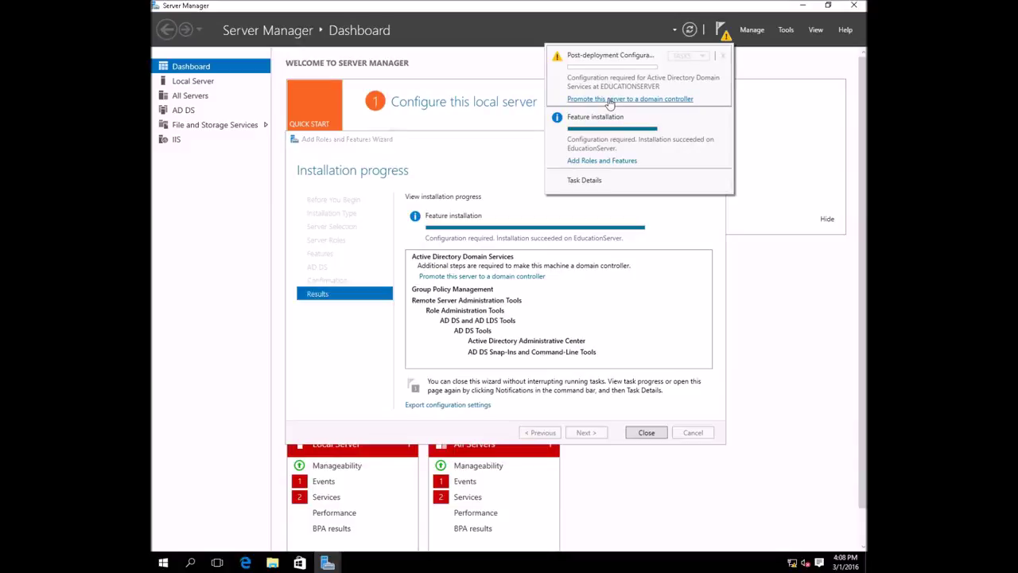
{"action": "left_click", "coordinate": [609, 99]}
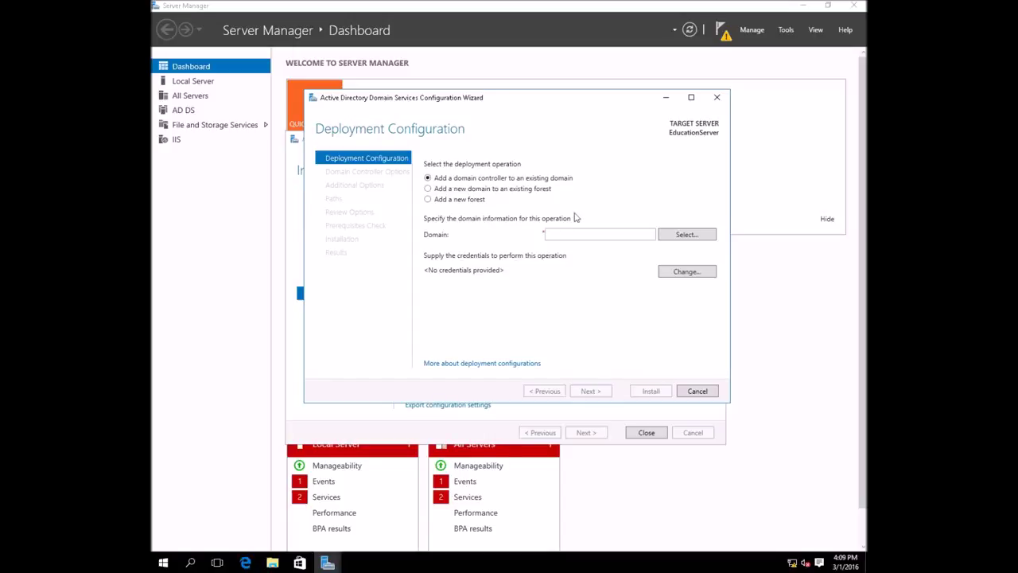
- Choose to add a new forest with root domain name Tech.com and continue
{"action": "left_click", "coordinate": [428, 200]}
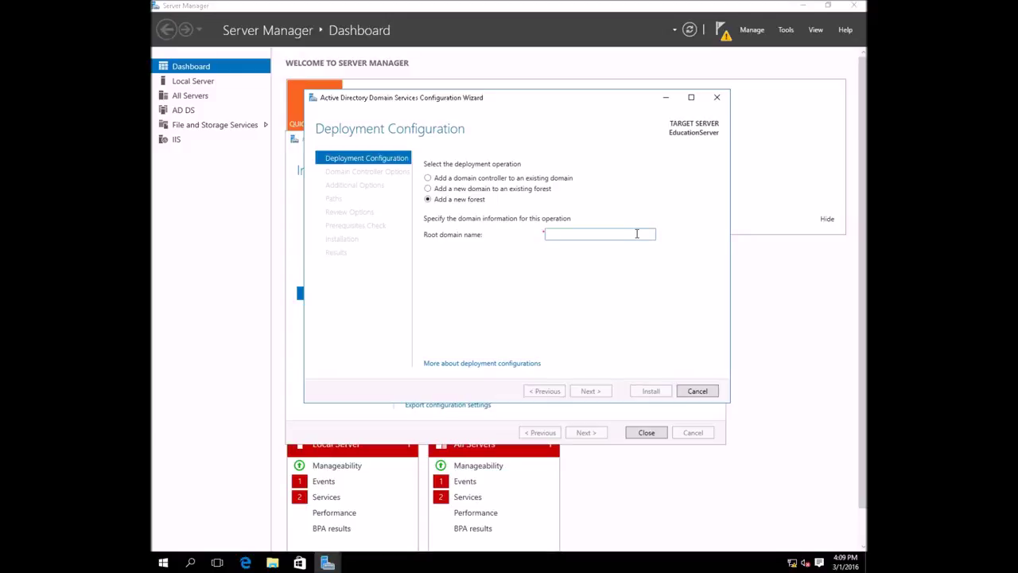
{"action": "type", "text": "Tech.com"}
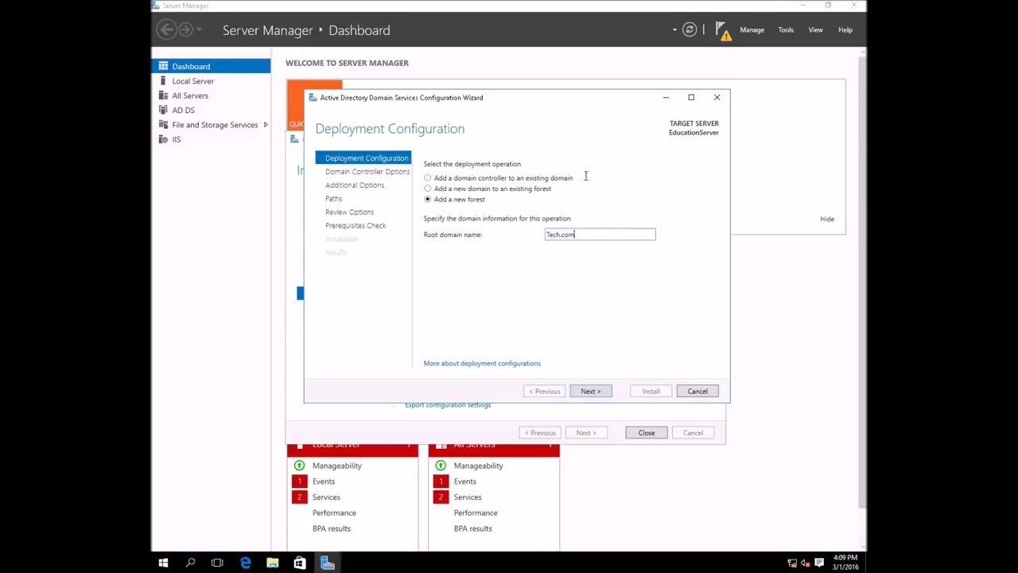
{"action": "left_click", "coordinate": [590, 392]}
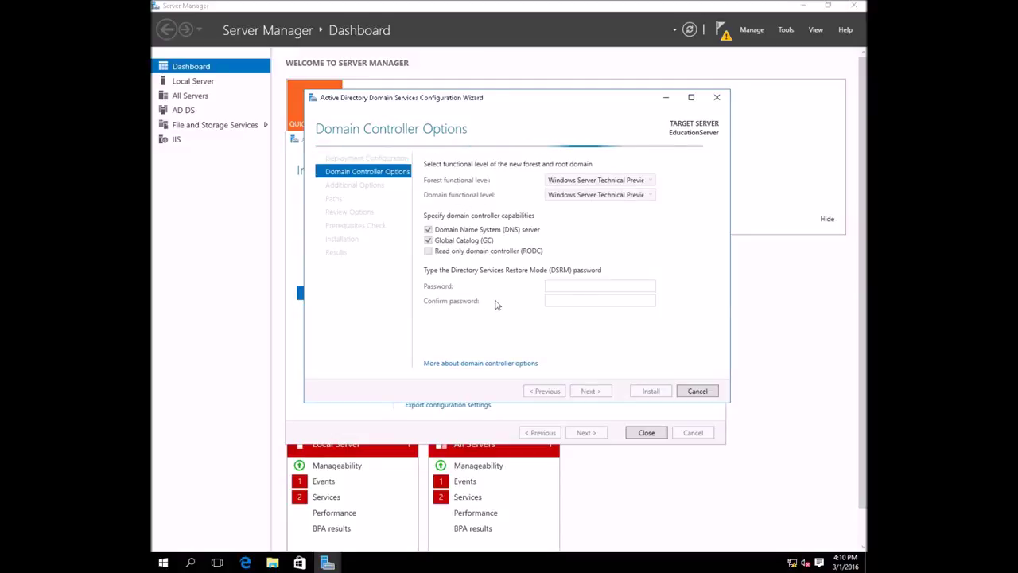
- Enter the Directory Services Restore Mode password, correcting a typing mistake
{"action": "left_click", "coordinate": [567, 287]}
{"action": "type", "text": "••••••••"}
{"action": "key", "text": "BackSpace"}
{"action": "key", "text": "BackSpace"}
{"action": "key", "text": "BackSpace"}
{"action": "key", "text": "BackSpace"}
{"action": "key", "text": "BackSpace"}
{"action": "type", "text": "••••••••"}
{"action": "key", "text": "Tab"}
{"action": "key", "text": "BackSpace"}
{"action": "key", "text": "BackSpace"}
{"action": "key", "text": "BackSpace"}
{"action": "type", "text": "••••••••"}
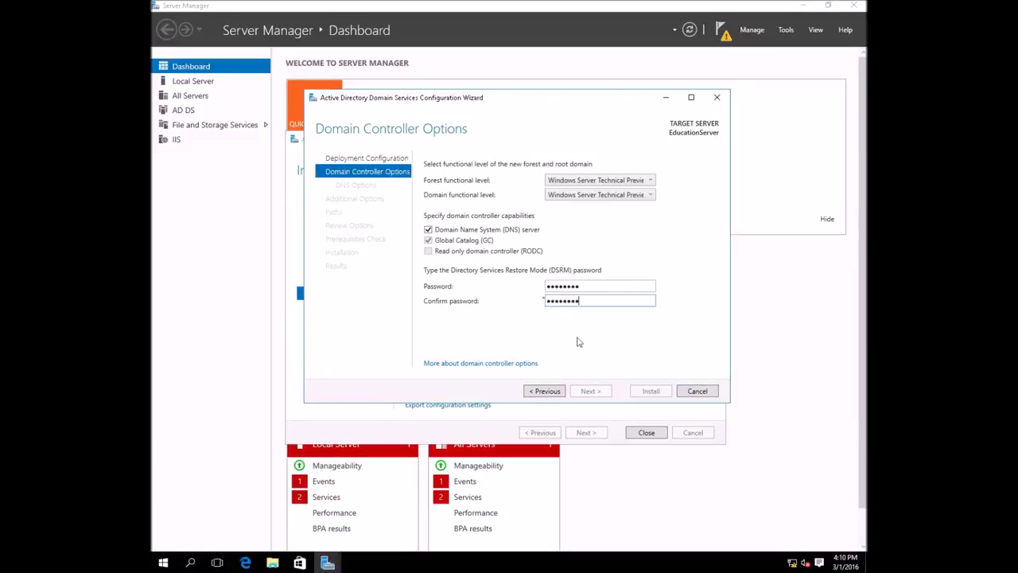
- Retype the DSRM confirmation password so it matches and proceed to DNS Options
{"action": "mouse_move", "coordinate": [592, 306]}
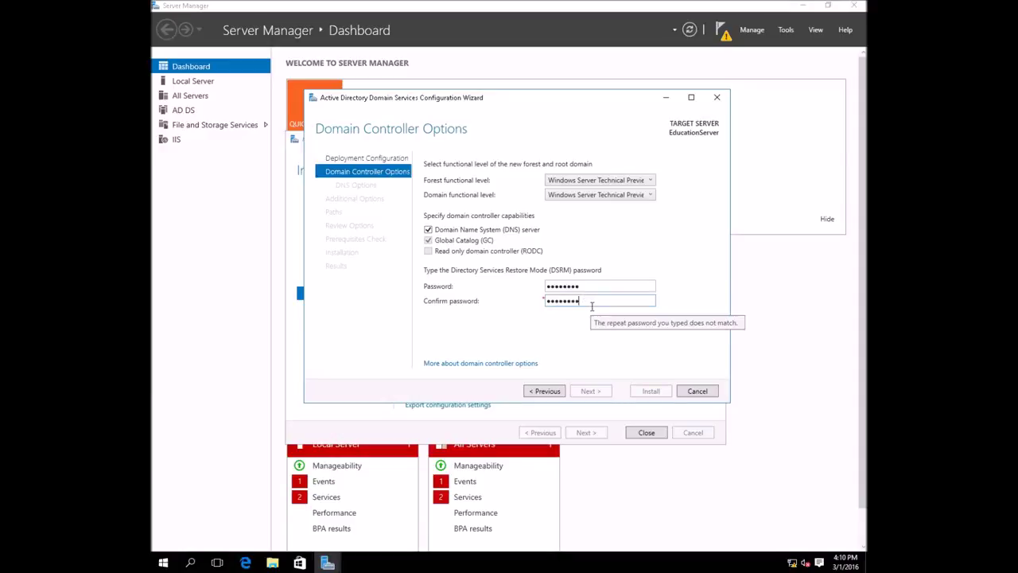
{"action": "key", "text": "BackSpace"}
{"action": "key", "text": "BackSpace"}
{"action": "key", "text": "BackSpace"}
{"action": "key", "text": "BackSpace"}
{"action": "key", "text": "BackSpace"}
{"action": "key", "text": "BackSpace"}
{"action": "key", "text": "BackSpace"}
{"action": "type", "text": "P"}
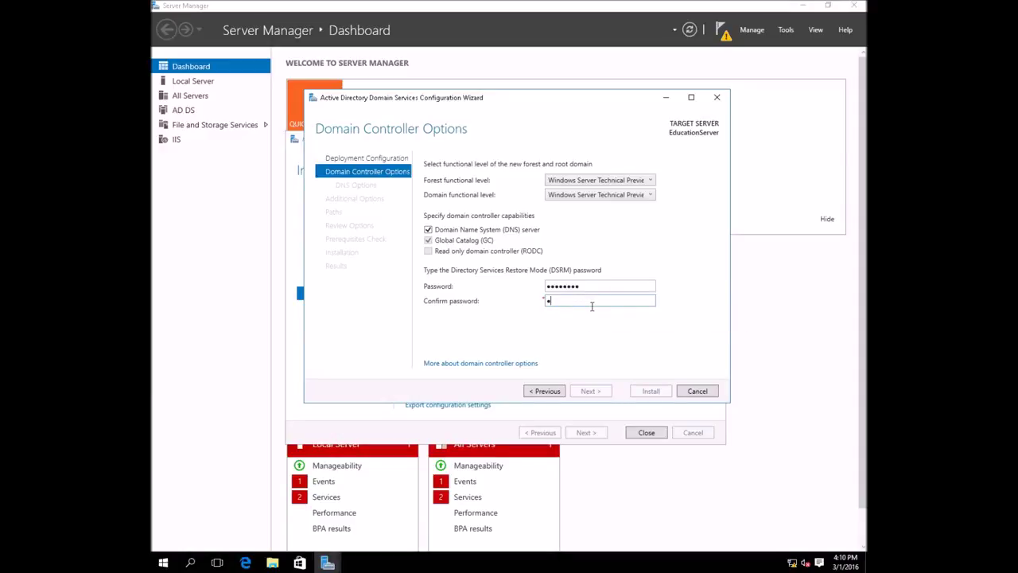
{"action": "type", "text": "@ssw0rd"}
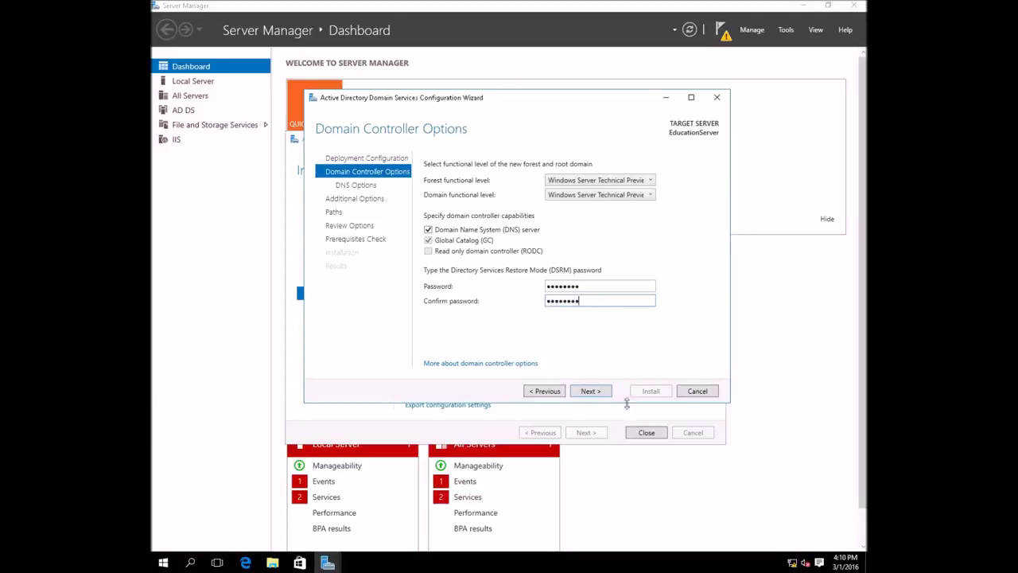
{"action": "left_click", "coordinate": [596, 397]}
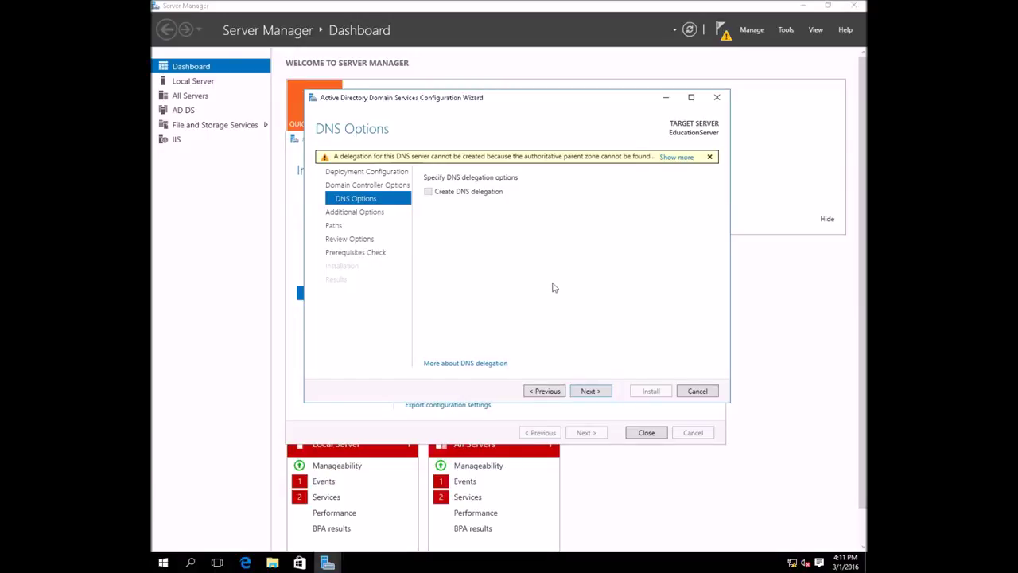
- Accept default DNS options, NetBIOS name TECH and default AD DS paths, then run prerequisites
{"action": "left_click", "coordinate": [590, 392]}
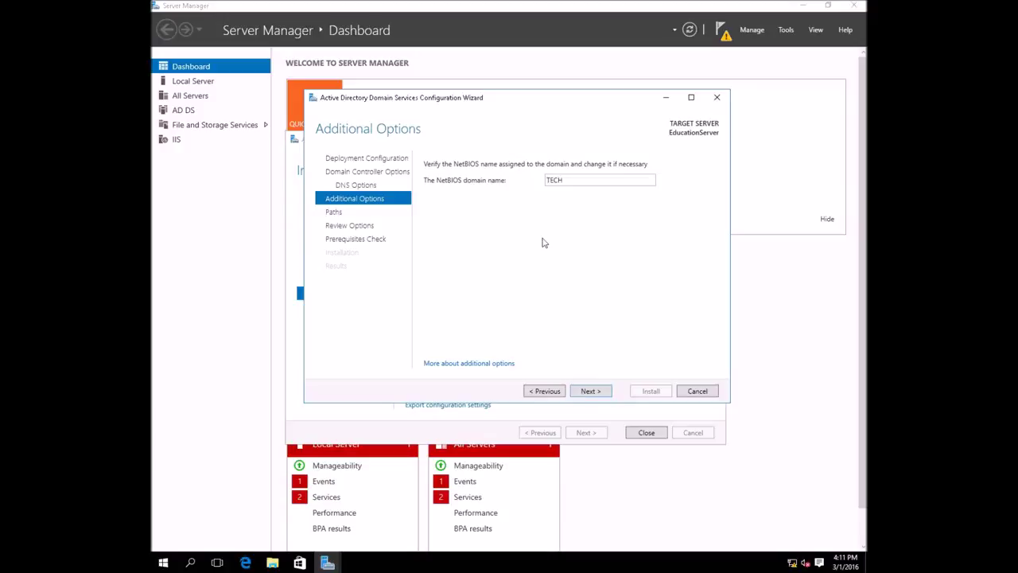
{"action": "left_click", "coordinate": [590, 391]}
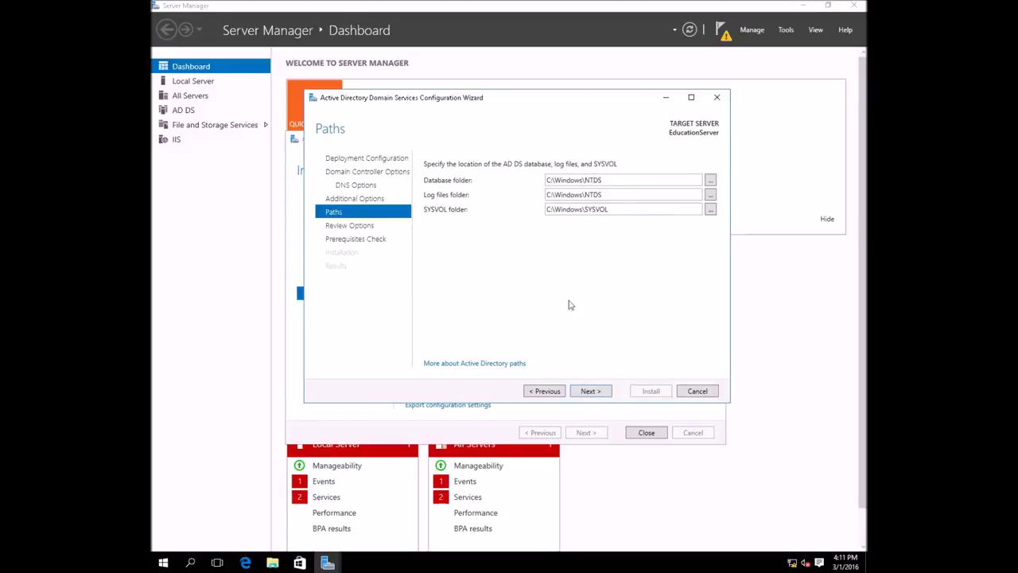
{"action": "left_click", "coordinate": [593, 392]}
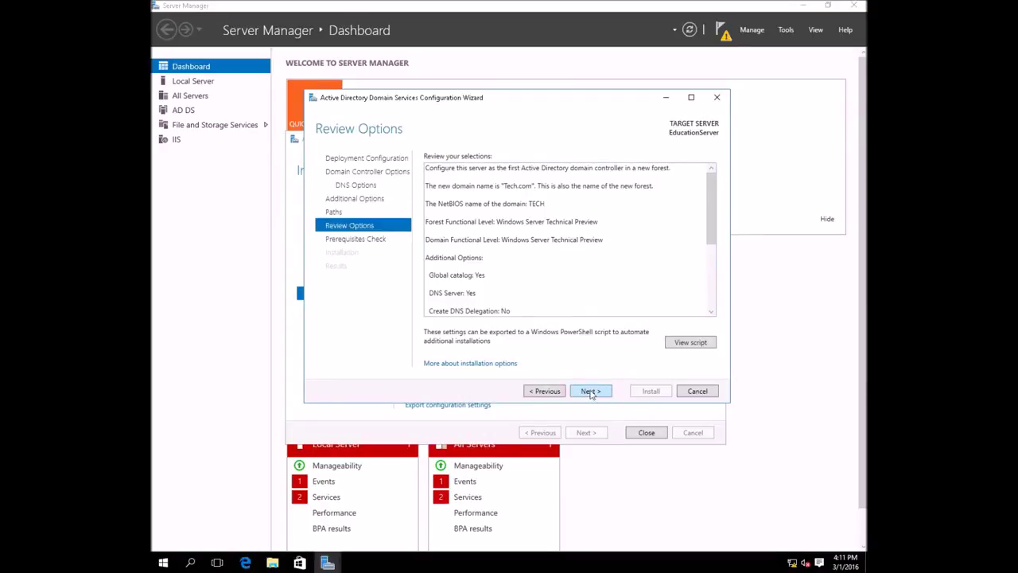
{"action": "left_click", "coordinate": [591, 391]}
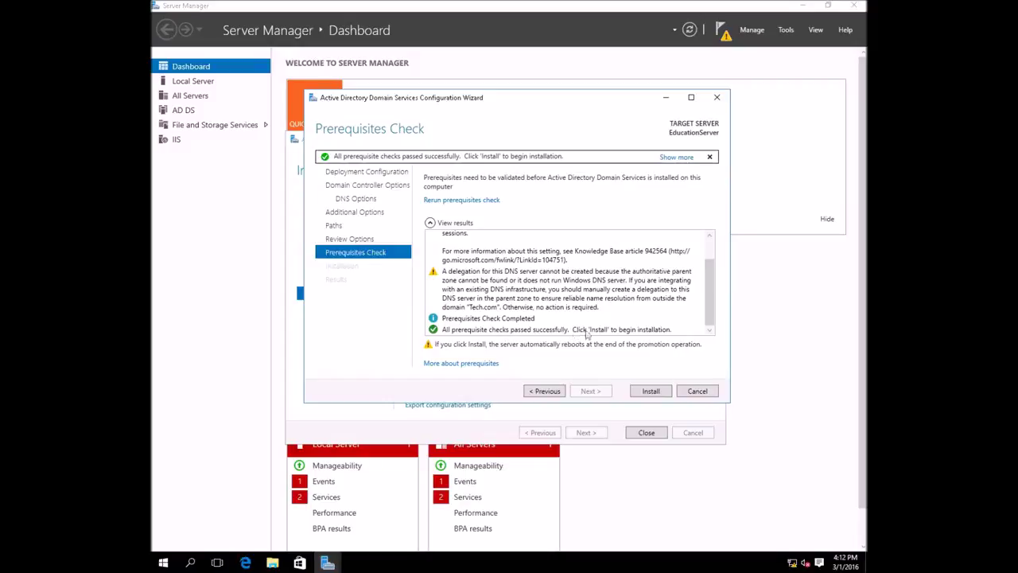
- Scroll through the completed prerequisites check results
{"action": "scroll", "coordinate": [637, 295], "scroll_direction": "up", "scroll_amount": 1}
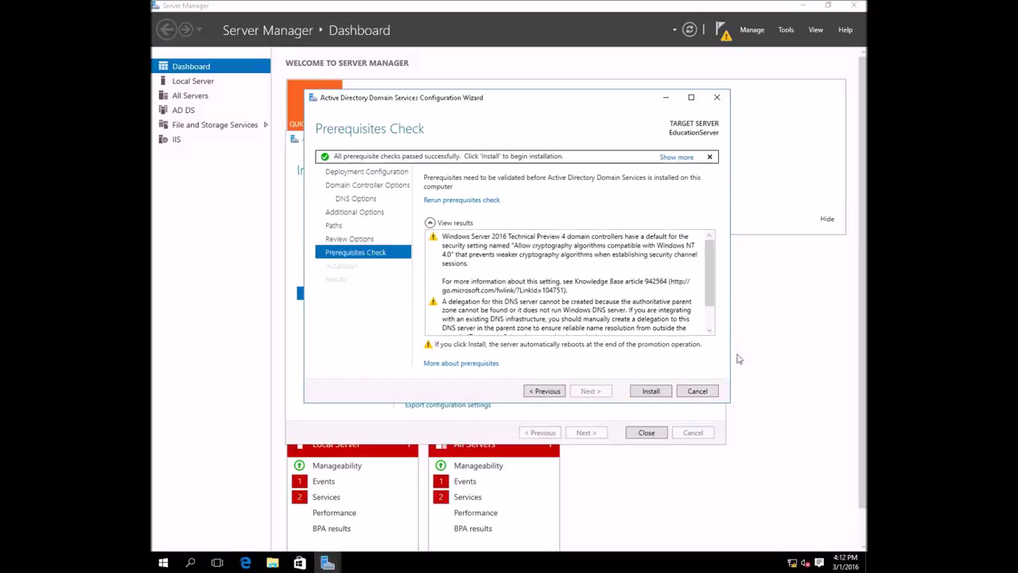
{"action": "right_click", "coordinate": [794, 564]}
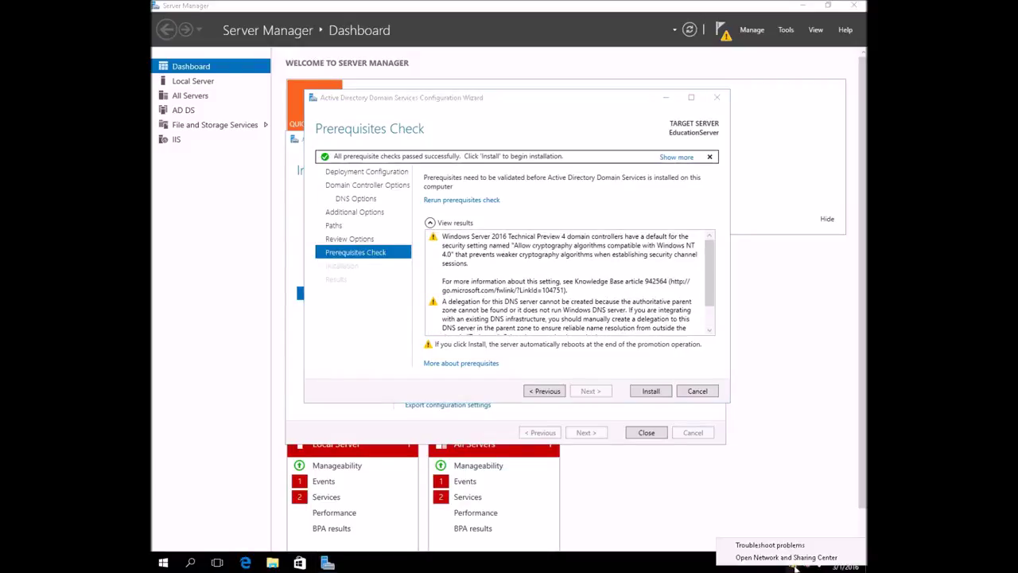
{"action": "left_click", "coordinate": [787, 556]}
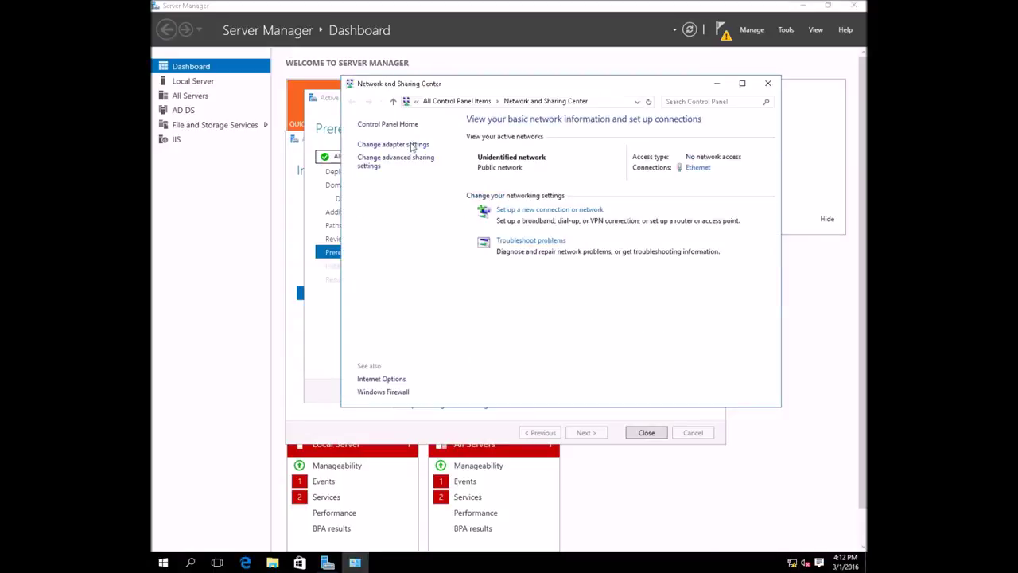
{"action": "left_click", "coordinate": [412, 145]}
{"action": "left_click", "coordinate": [419, 165]}
{"action": "double_click", "coordinate": [419, 164]}
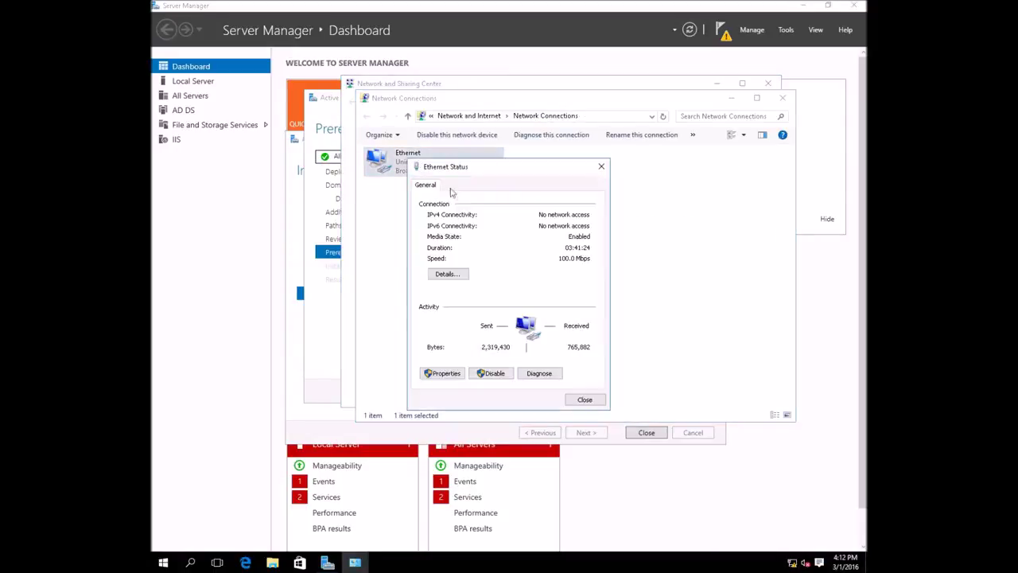
{"action": "left_click", "coordinate": [455, 278]}
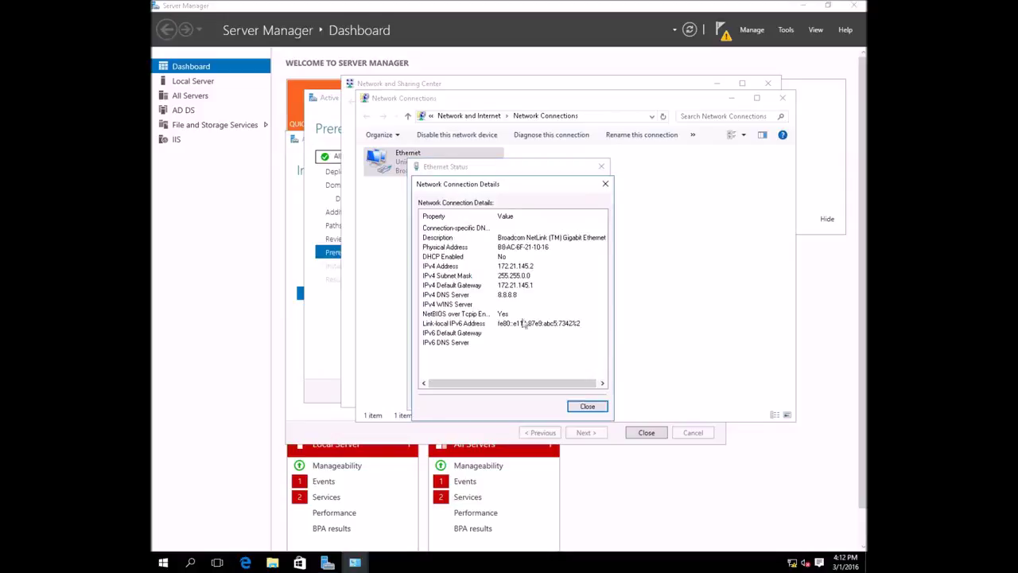
{"action": "left_click", "coordinate": [587, 405]}
{"action": "left_click", "coordinate": [602, 167]}
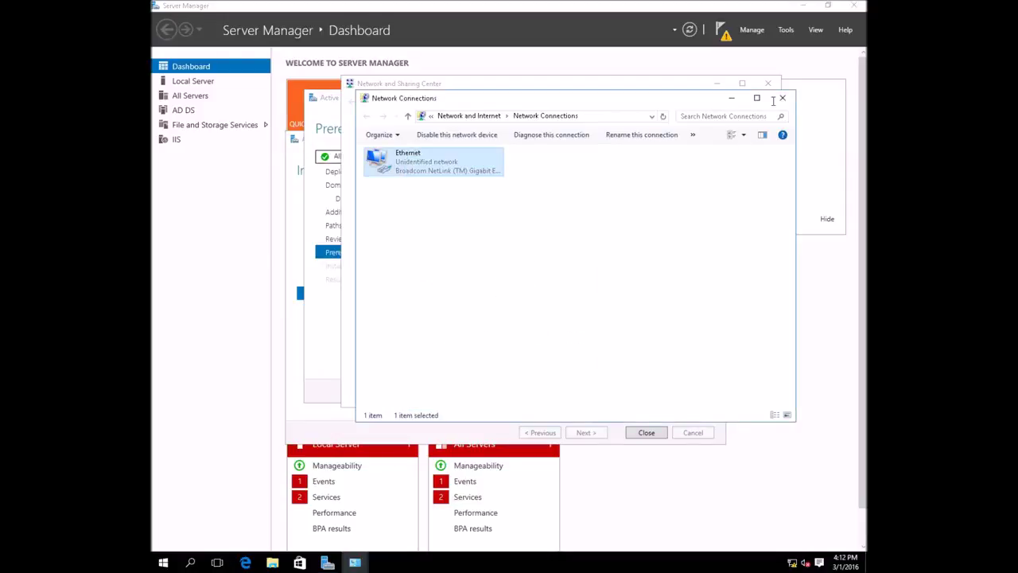
{"action": "left_click", "coordinate": [782, 98]}
{"action": "left_click", "coordinate": [768, 82]}
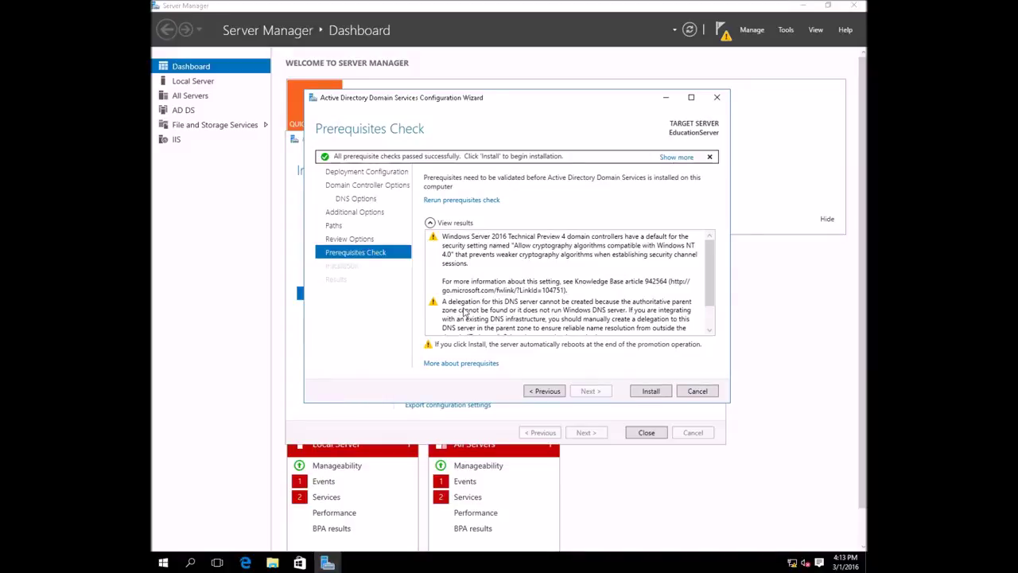
{"action": "key", "text": "super+Pause"}
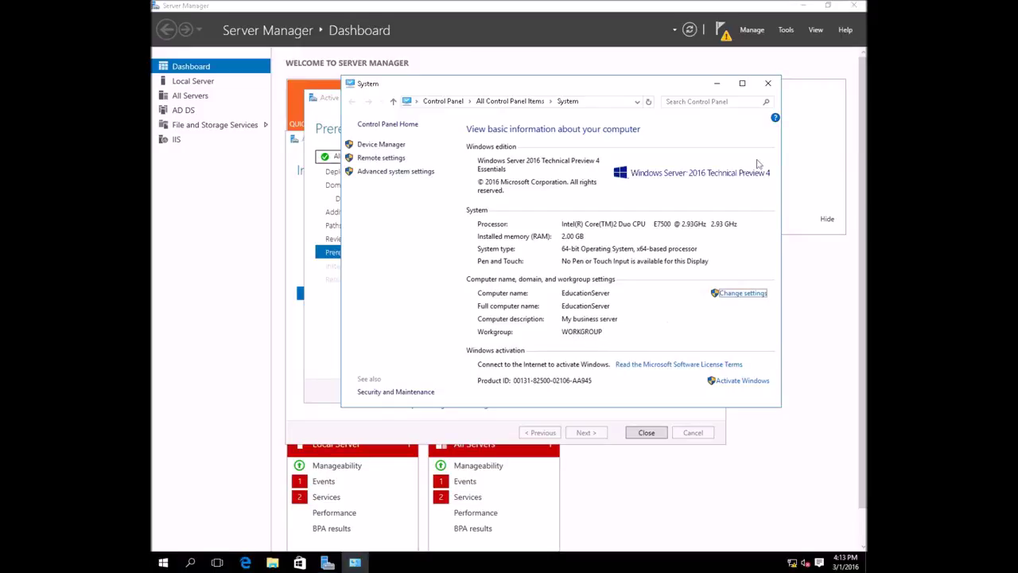
{"action": "left_click", "coordinate": [768, 84]}
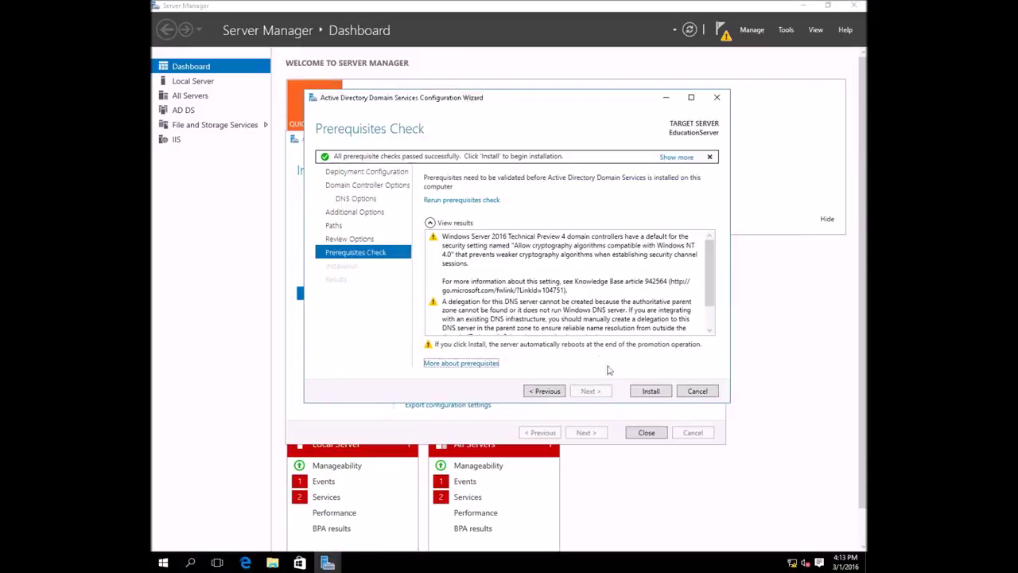
- Start installing AD DS to promote EducationServer into the Tech.com forest
{"action": "left_click", "coordinate": [652, 391]}
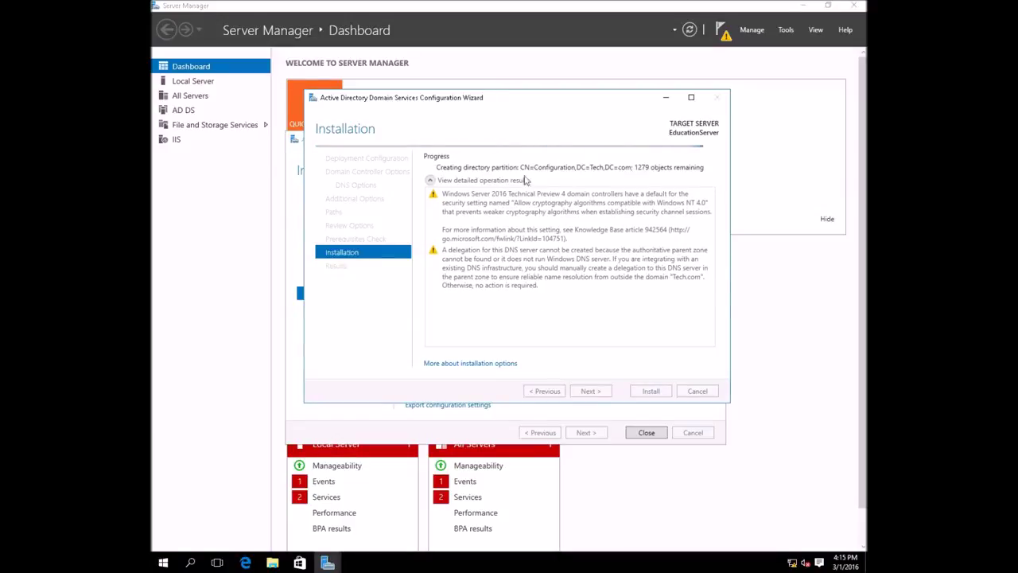
{"action": "left_click", "coordinate": [163, 562]}
{"action": "left_click", "coordinate": [325, 344]}
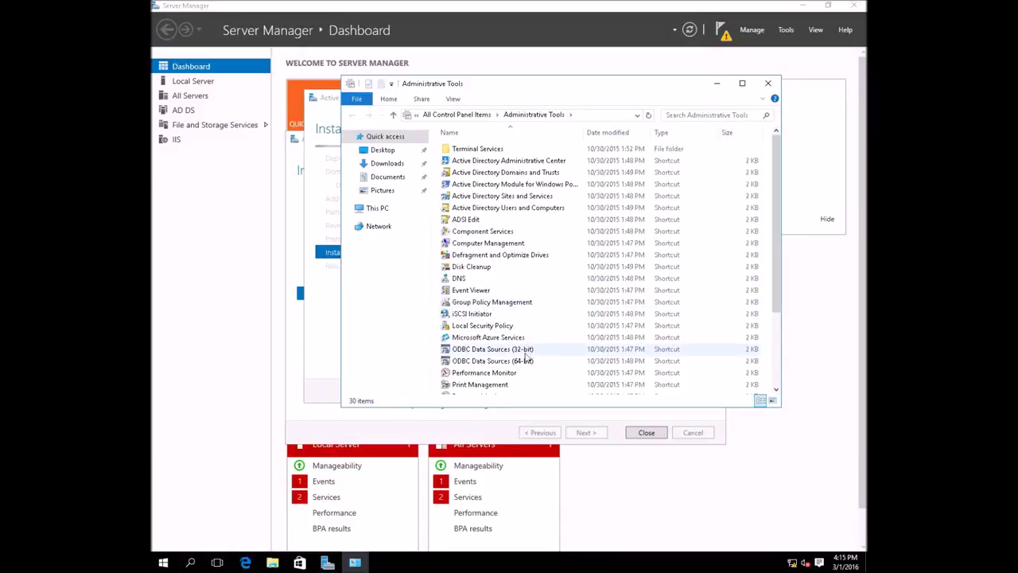
{"action": "scroll", "coordinate": [548, 320], "scroll_direction": "down", "scroll_amount": 2}
{"action": "scroll", "coordinate": [548, 321], "scroll_direction": "down", "scroll_amount": 1}
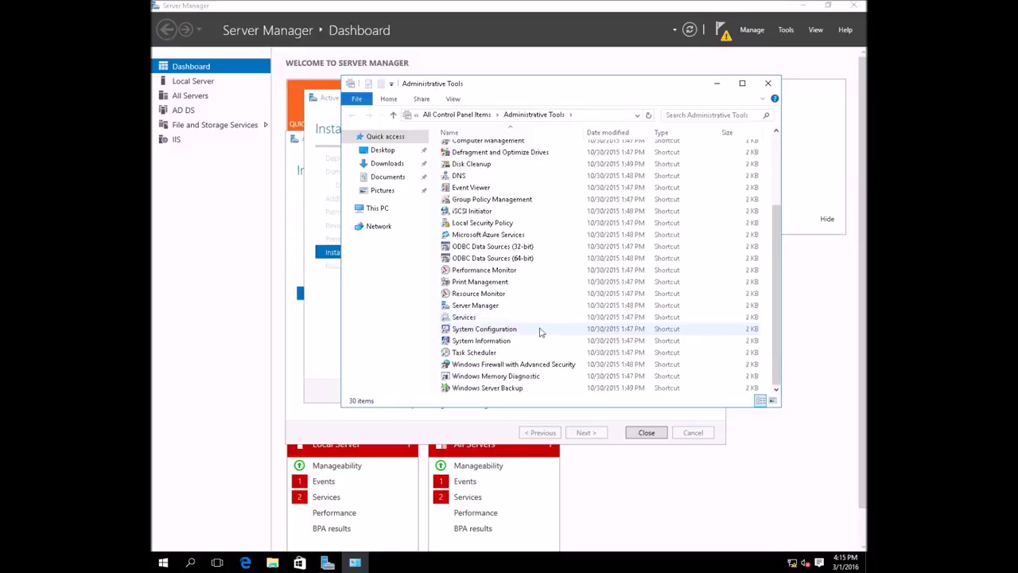
{"action": "scroll", "coordinate": [539, 335], "scroll_direction": "up", "scroll_amount": 3}
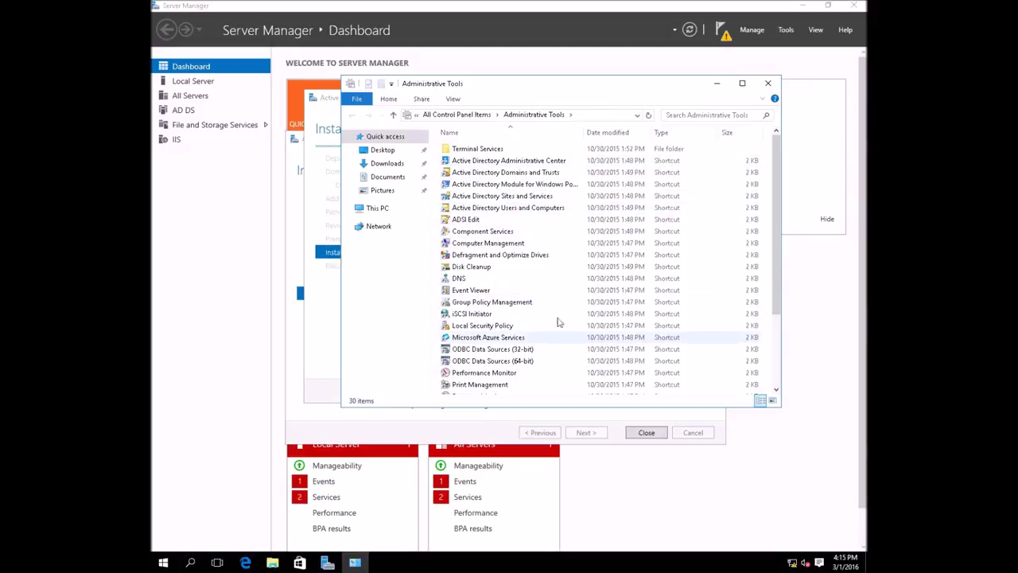
{"action": "left_click", "coordinate": [716, 84]}
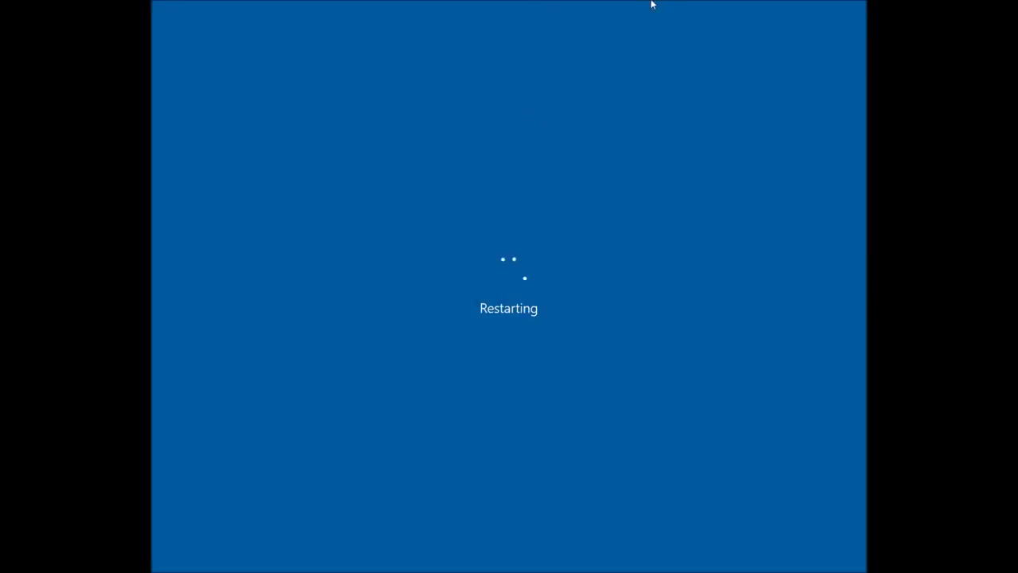
- Wait for the promotion to finish and the server to restart before reconnecting to 172.21.145.2
{"action": "mouse_move", "coordinate": [560, 2]}
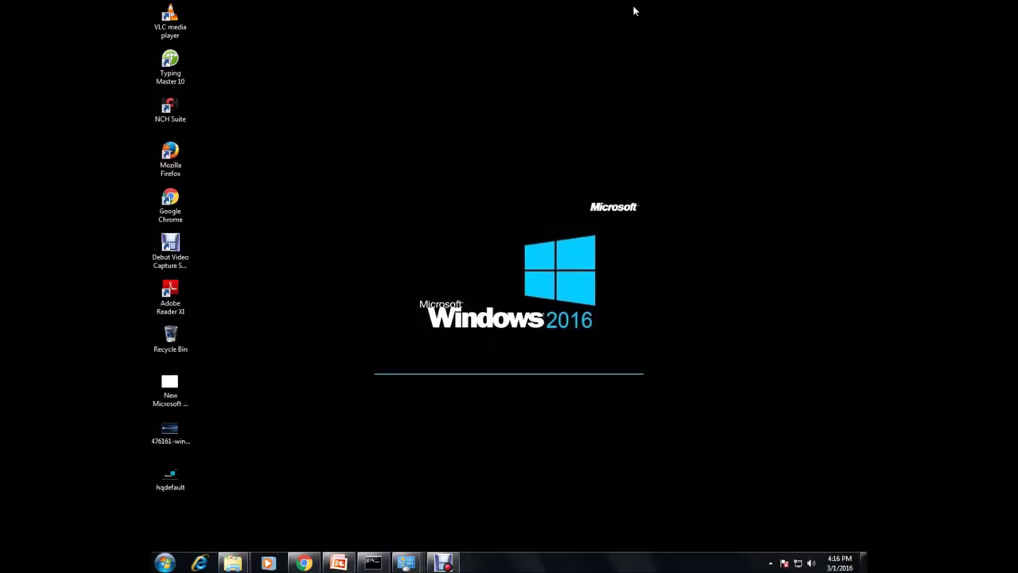
{"action": "mouse_move", "coordinate": [443, 563]}
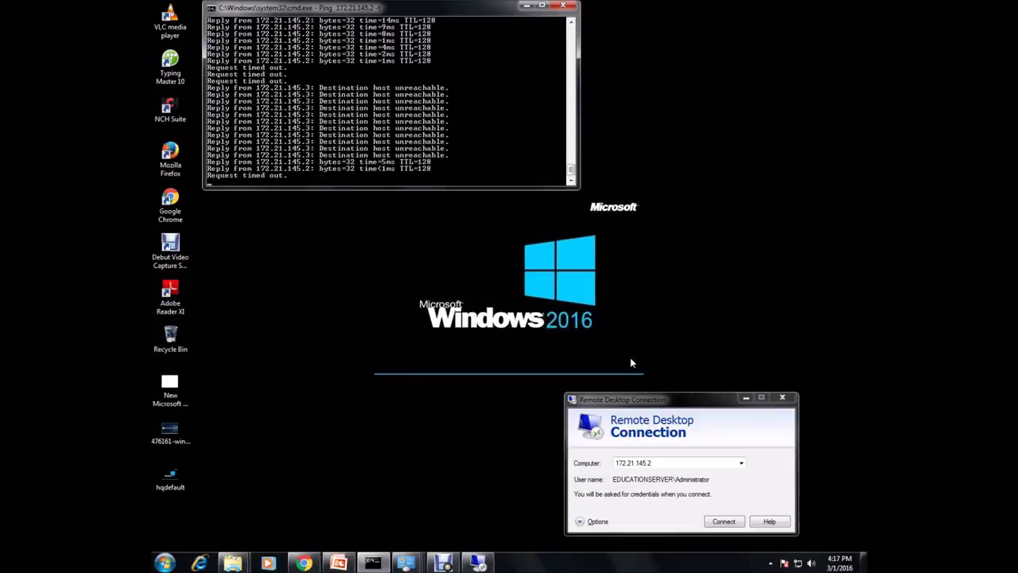
- Attempt two logons to 172.21.145.2 with the local administrator password, both rejected
{"action": "left_click", "coordinate": [708, 524]}
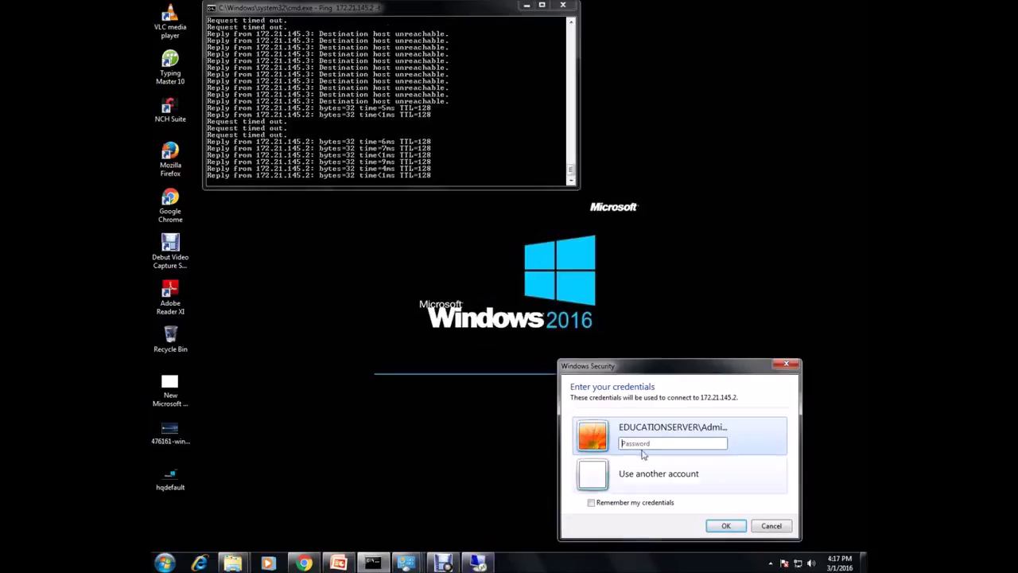
{"action": "type", "text": "•••••"}
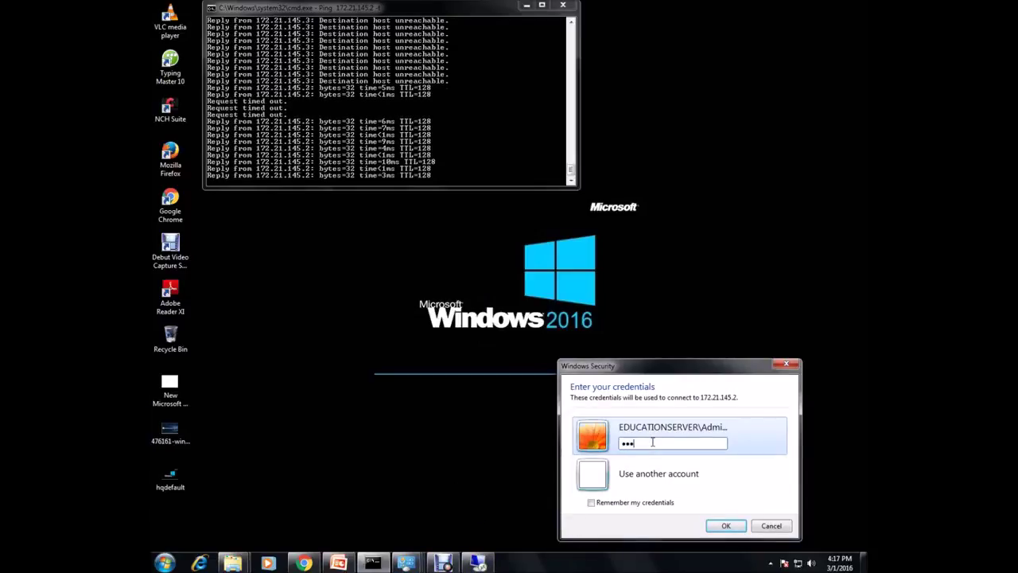
{"action": "key", "text": "Return"}
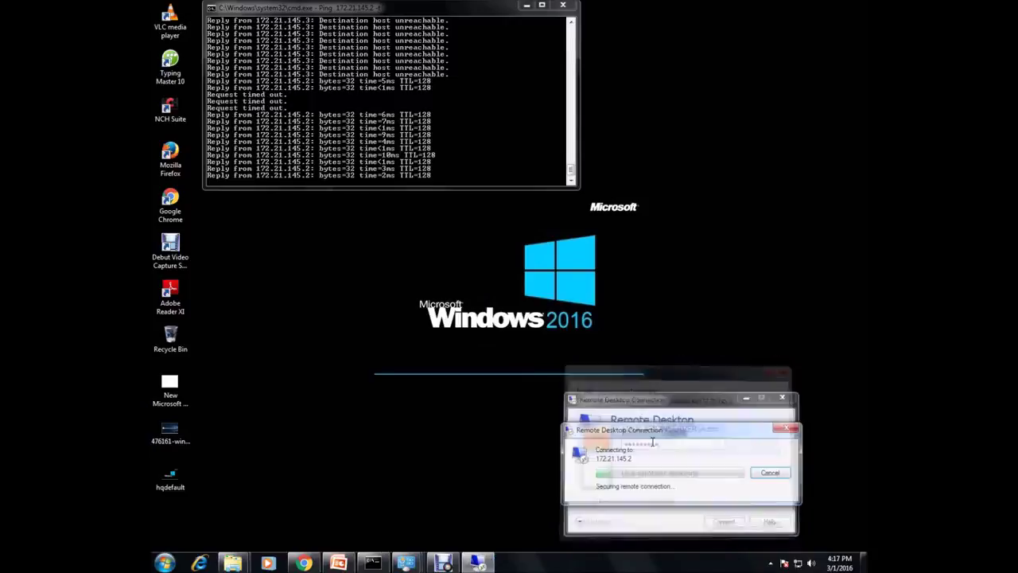
{"action": "left_click_drag", "start_coordinate": [689, 433], "coordinate": [688, 316]}
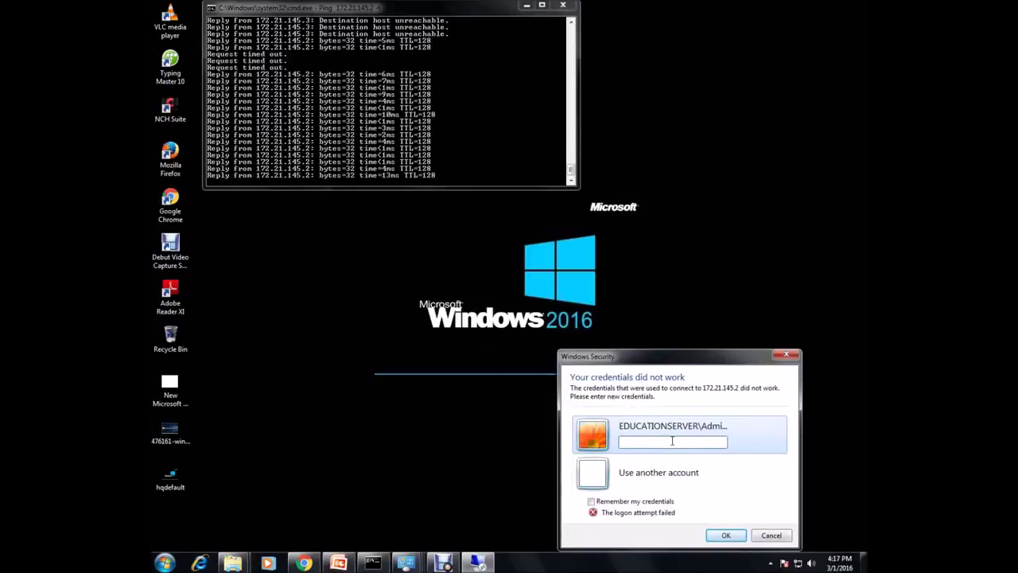
{"action": "type", "text": "••••"}
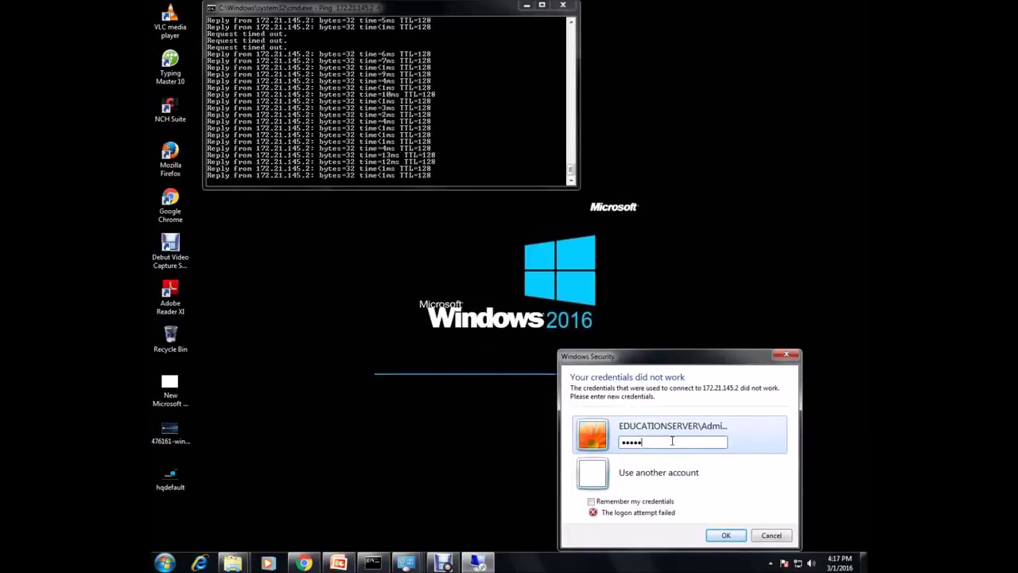
{"action": "key", "text": "Return"}
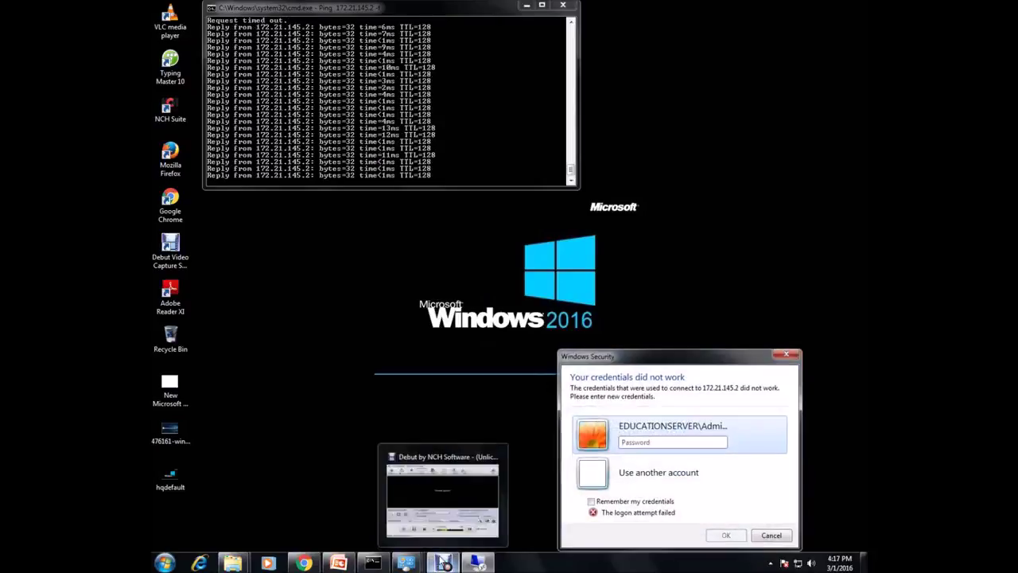
- Bring the connection window into view and reconnect to 172.21.145.2
{"action": "left_click", "coordinate": [433, 469]}
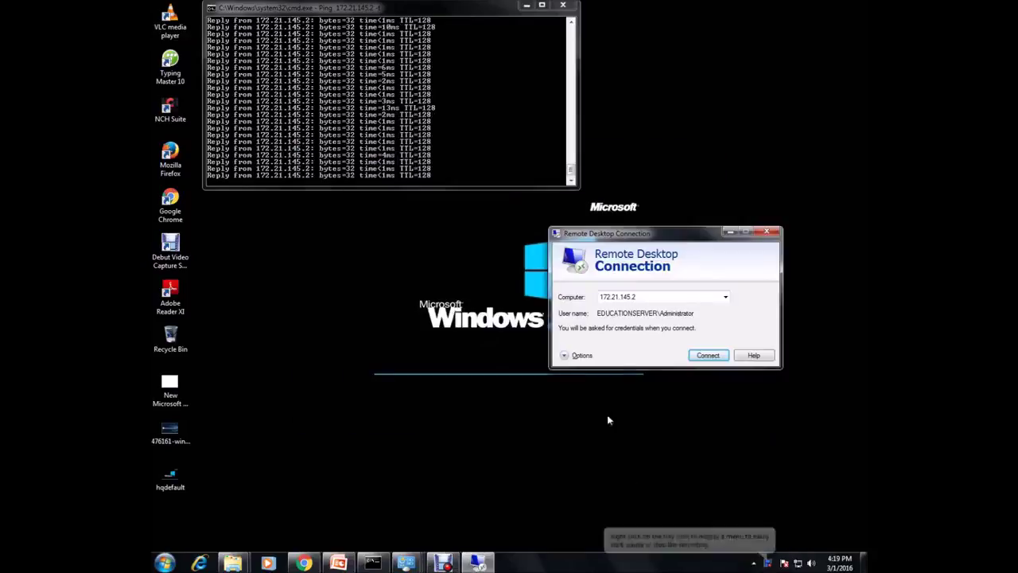
{"action": "left_click_drag", "start_coordinate": [669, 234], "coordinate": [584, 234]}
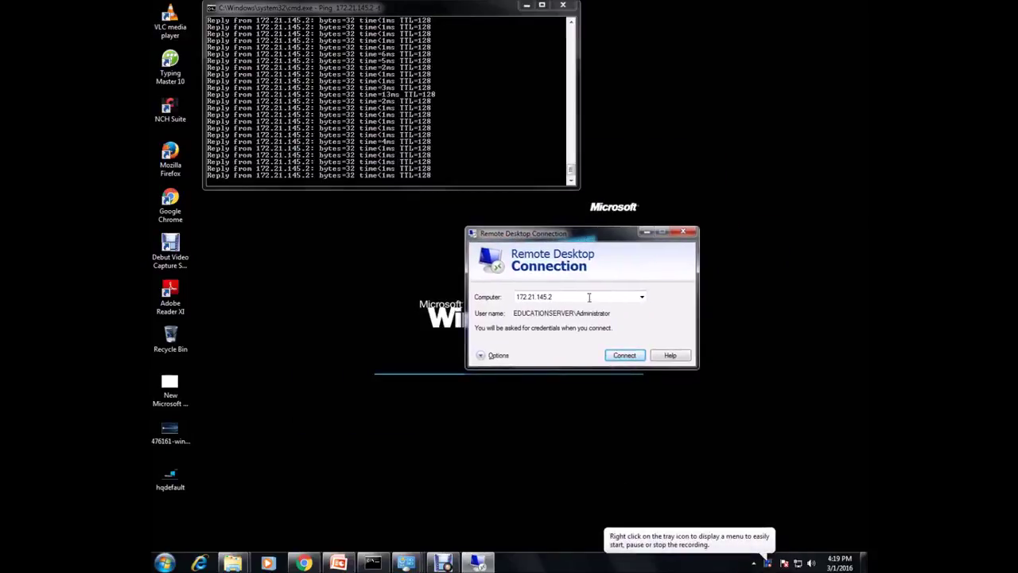
{"action": "left_click", "coordinate": [616, 356]}
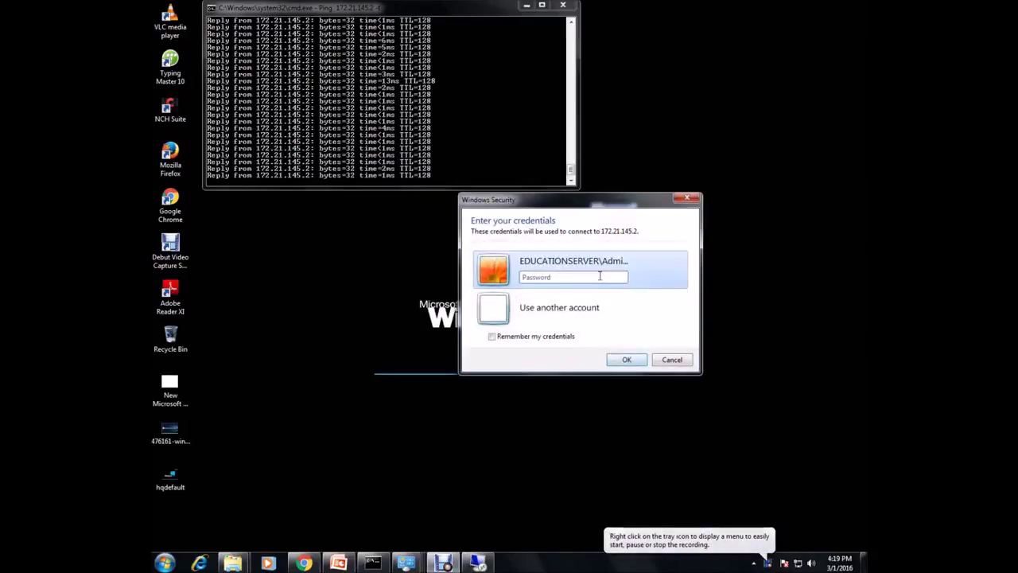
- Log on as tech\administrator with the domain password and accept the server's certificate
{"action": "left_click", "coordinate": [556, 311]}
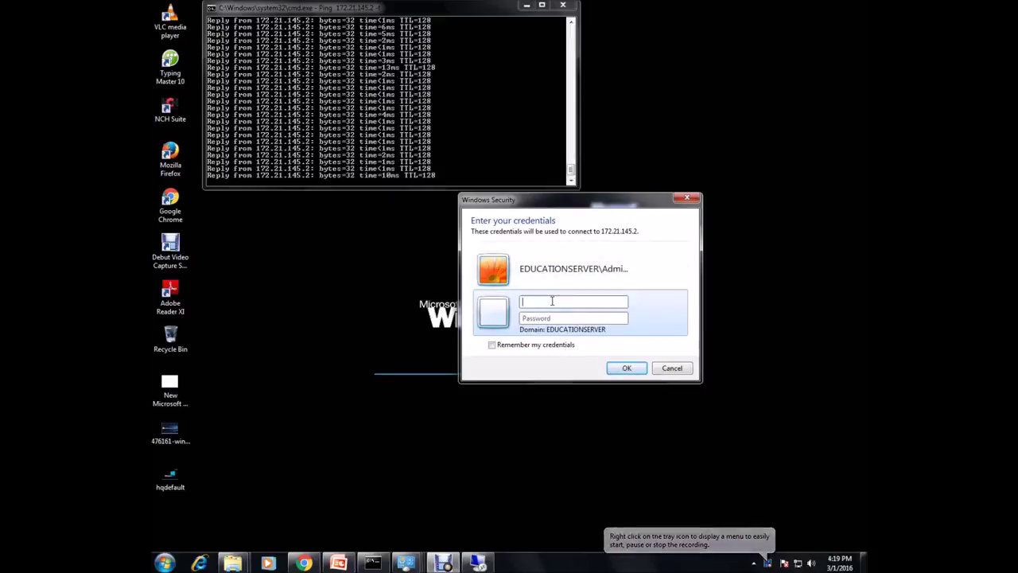
{"action": "type", "text": "tech"}
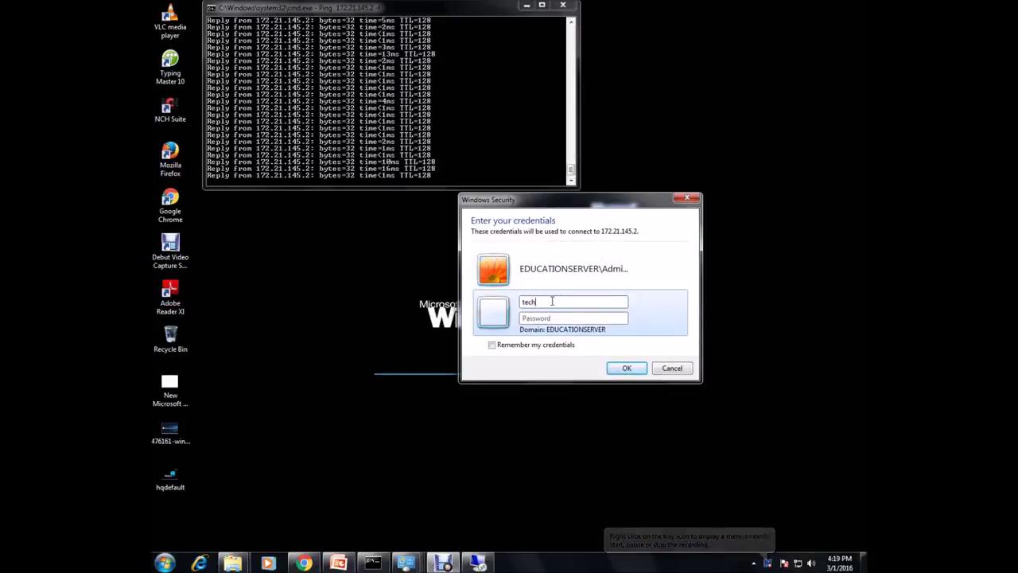
{"action": "type", "text": "\\a"}
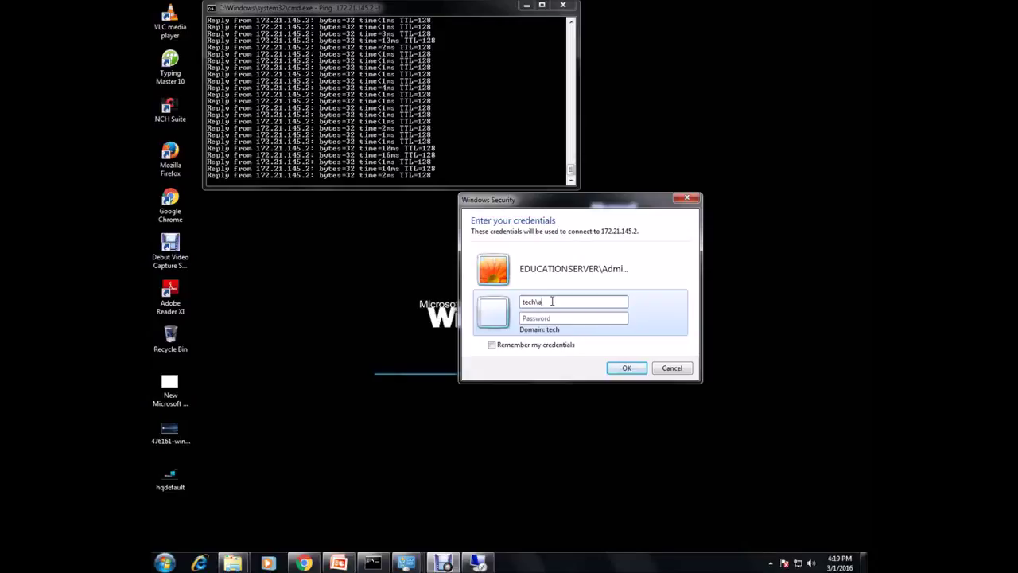
{"action": "type", "text": "dministrator"}
{"action": "key", "text": "Tab"}
{"action": "type", "text": "*******"}
{"action": "key", "text": "Return"}
{"action": "left_click", "coordinate": [618, 394]}
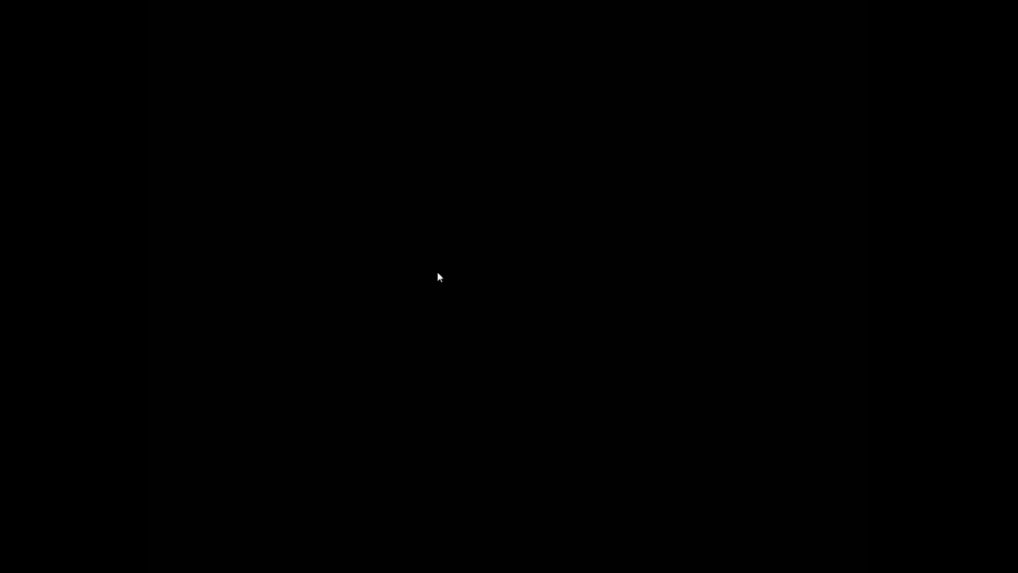
- Wait for the full-screen server desktop to load, then open the Start menu
{"action": "mouse_move", "coordinate": [503, 4]}
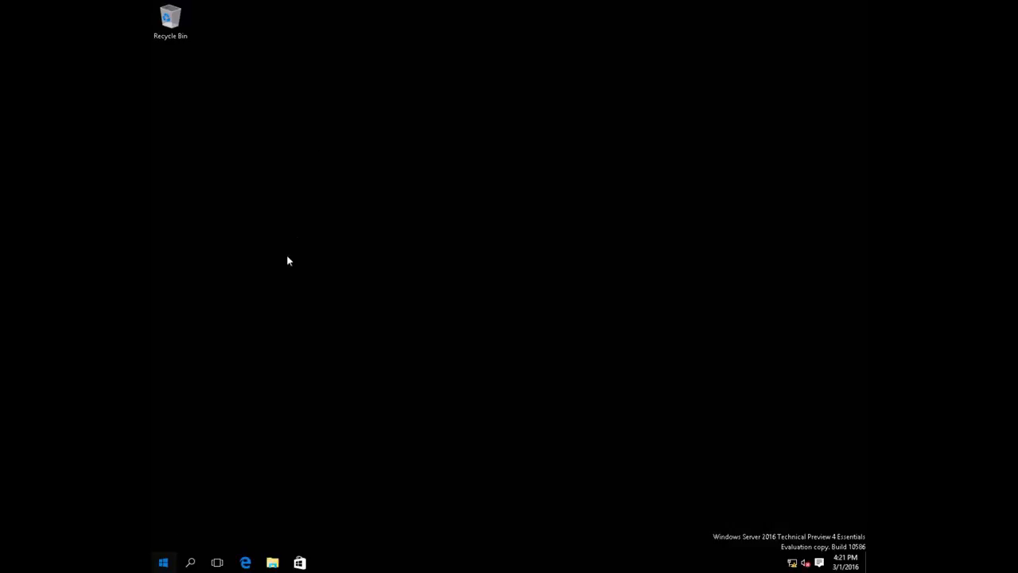
{"action": "key", "text": "super"}
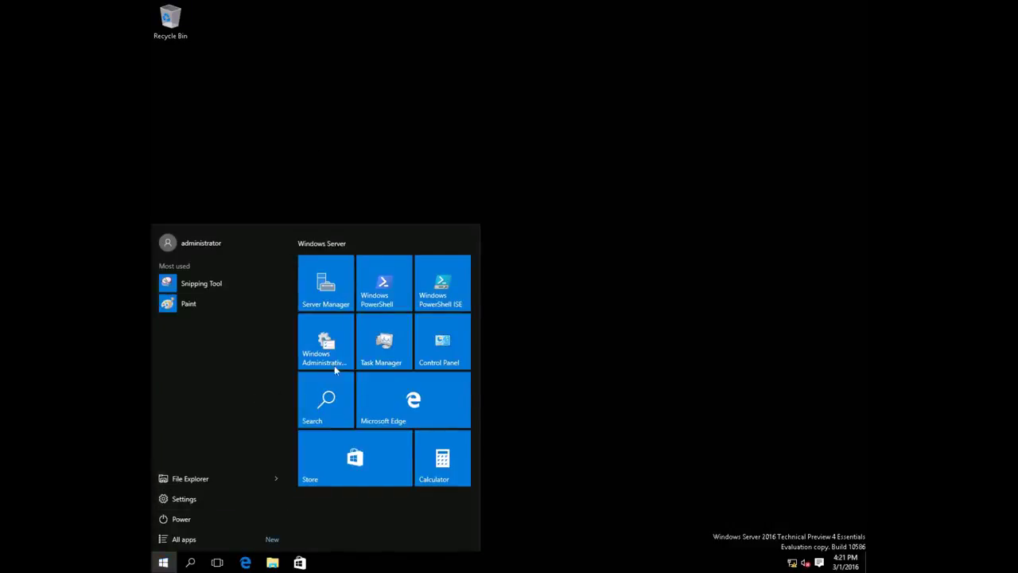
- Close the Configure Windows Server Essentials error window and reopen the Start menu
{"action": "left_click", "coordinate": [333, 309]}
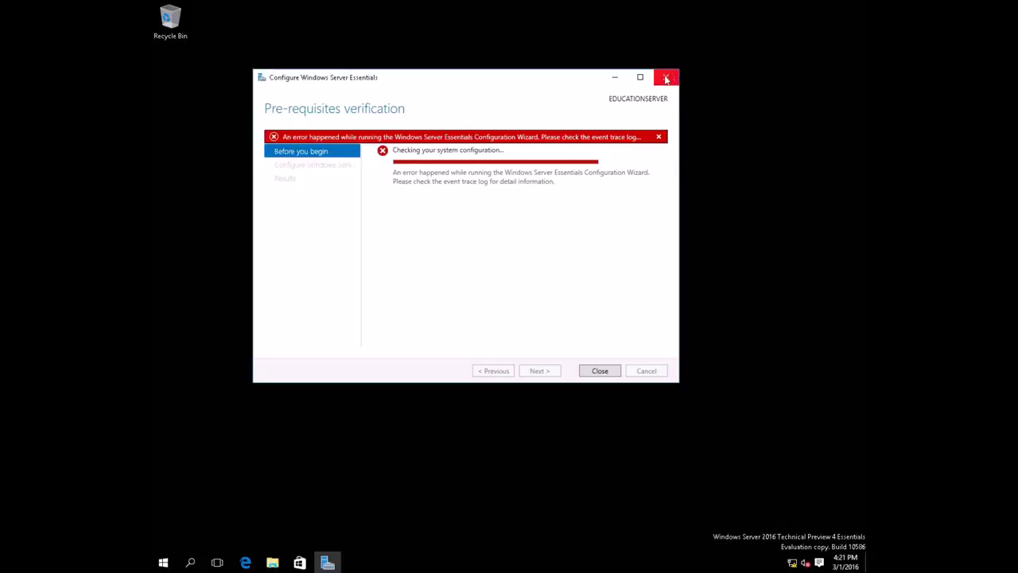
{"action": "left_click", "coordinate": [666, 78]}
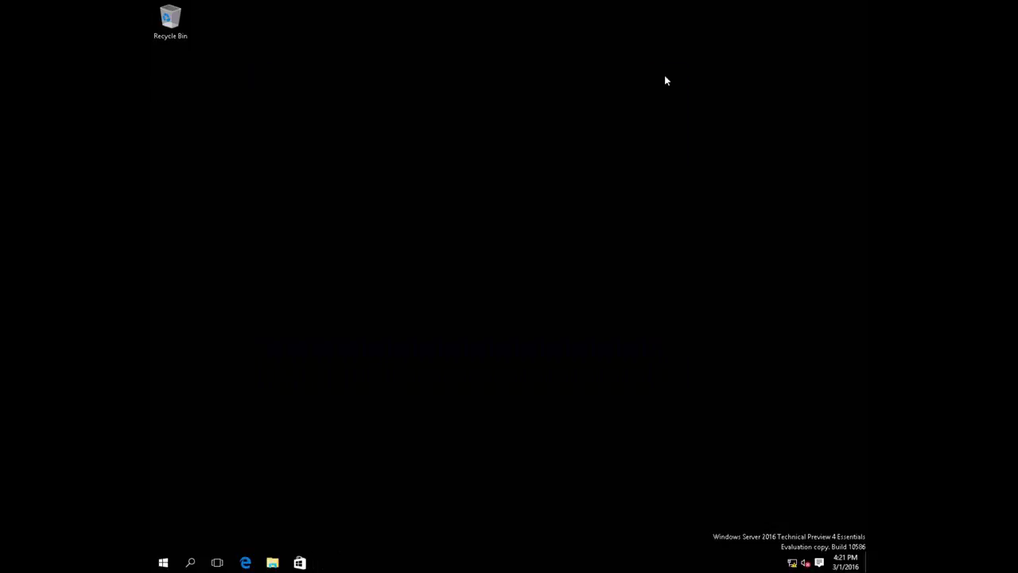
{"action": "left_click", "coordinate": [164, 564]}
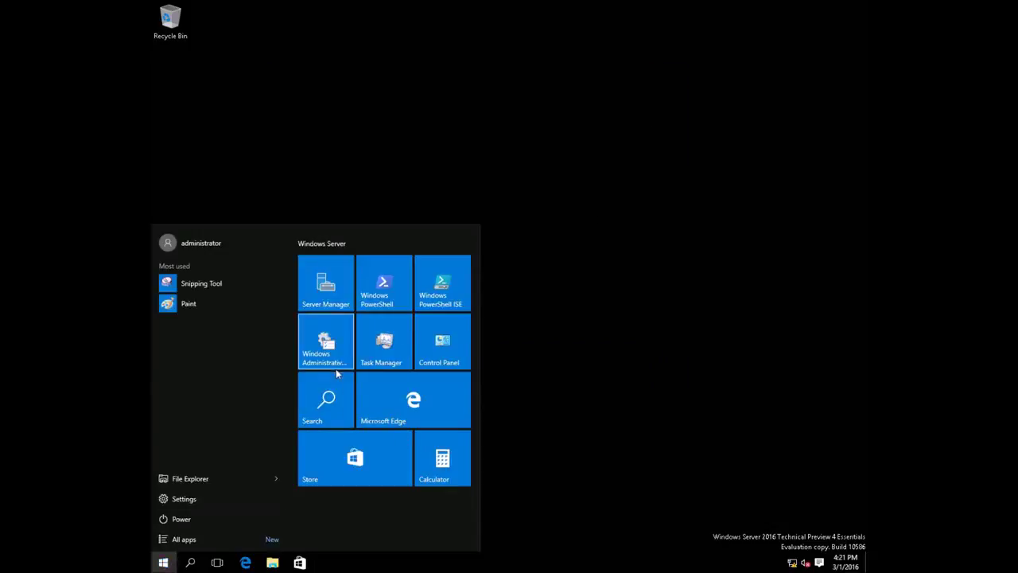
- Dismiss the Start menu by clicking on the empty desktop outside it
{"action": "left_click", "coordinate": [637, 286]}
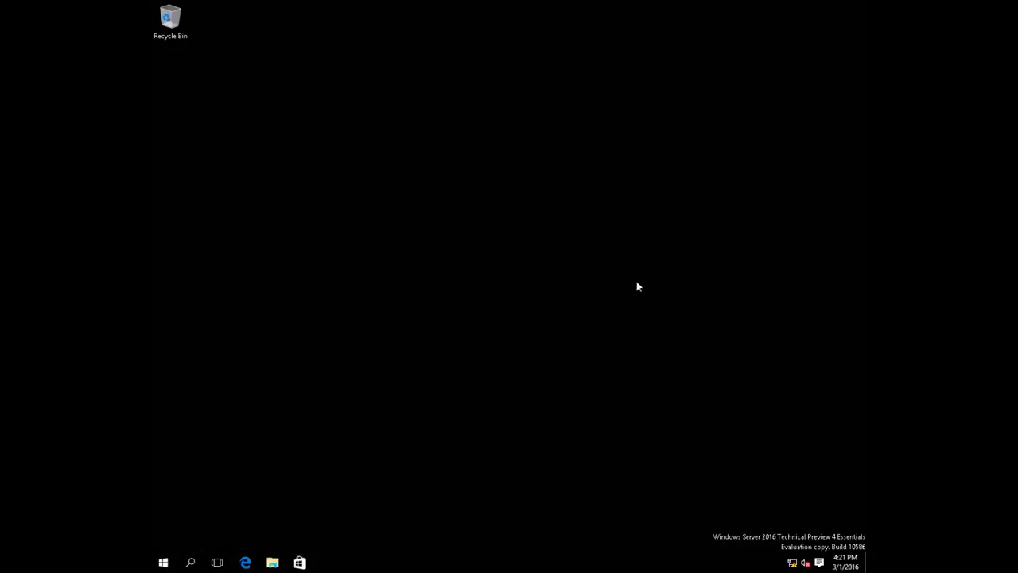
{"action": "left_click", "coordinate": [621, 255]}
{"action": "key", "text": "super+Pause"}
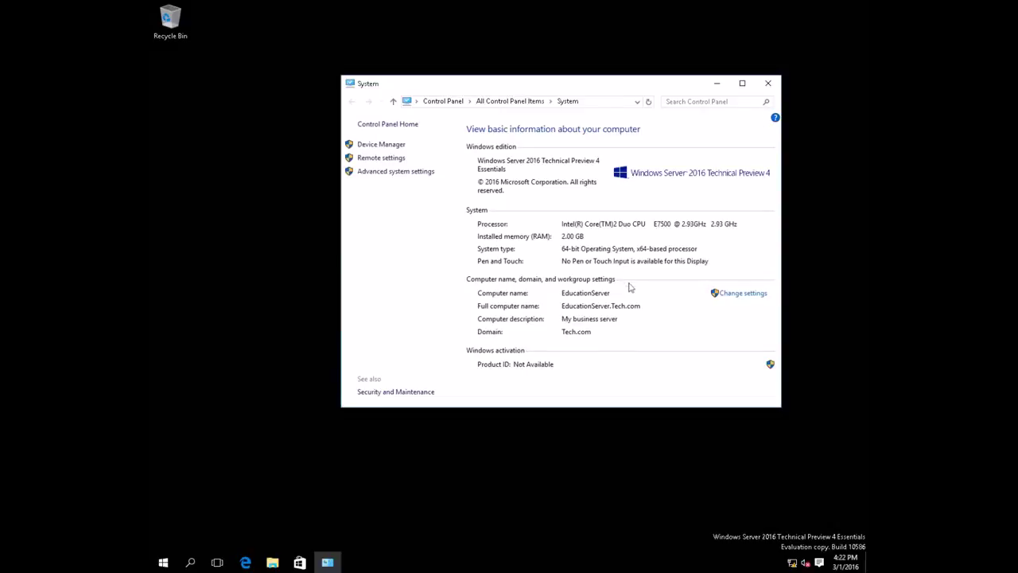
{"action": "left_click", "coordinate": [768, 85]}
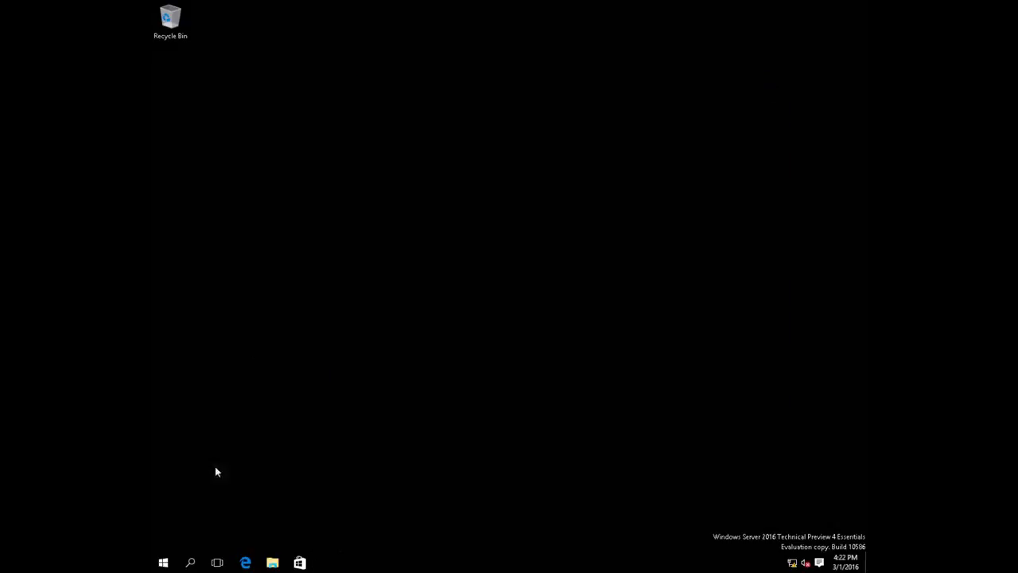
- Open Windows Administrative Tools from the app launcher and maximize its folder window
{"action": "left_click", "coordinate": [163, 562]}
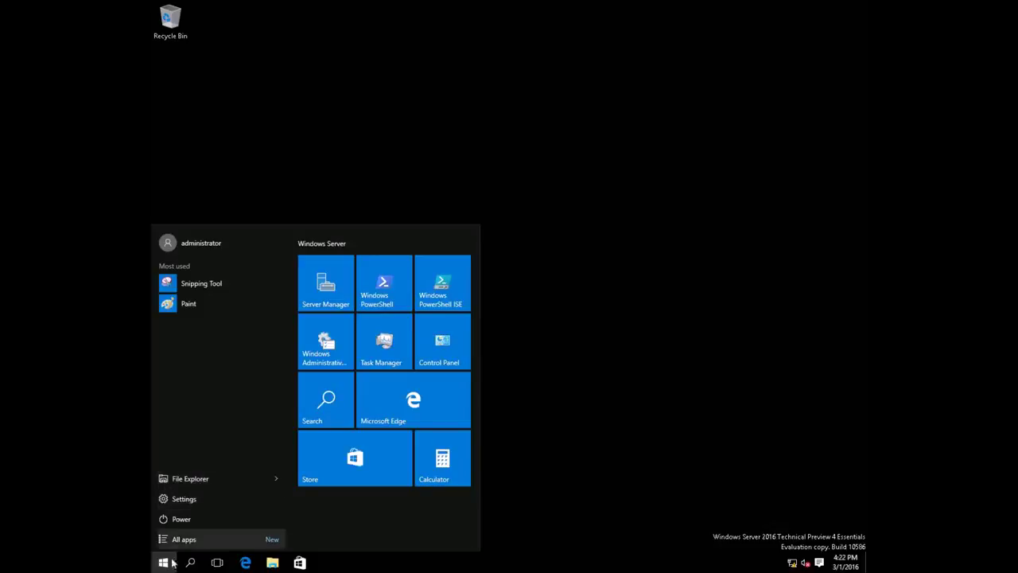
{"action": "left_click", "coordinate": [332, 344]}
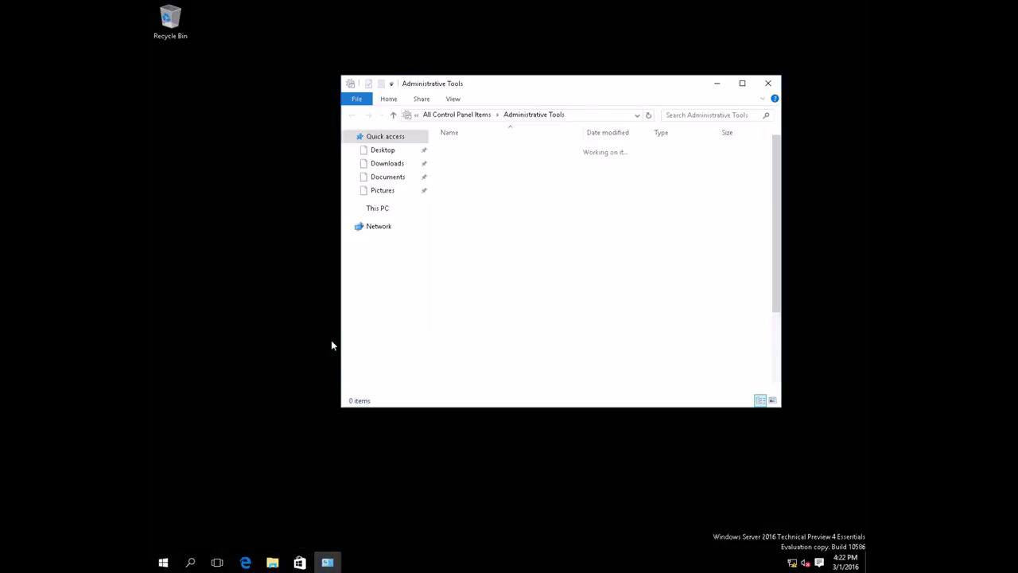
{"action": "double_click", "coordinate": [579, 96]}
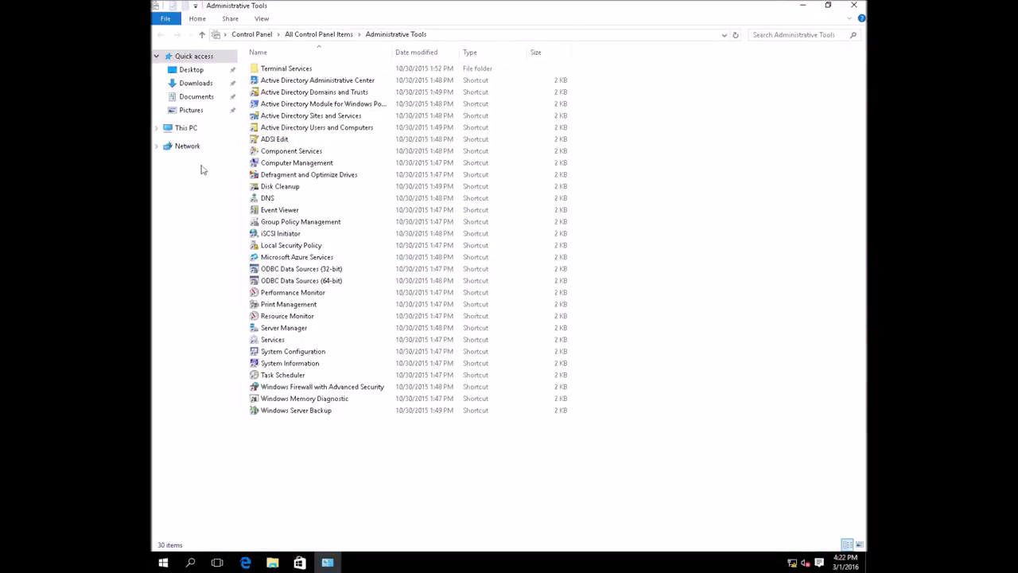
- Launch Active Directory Users and Computers and arrange it beside the restored Administrative Tools window
{"action": "left_click", "coordinate": [330, 133]}
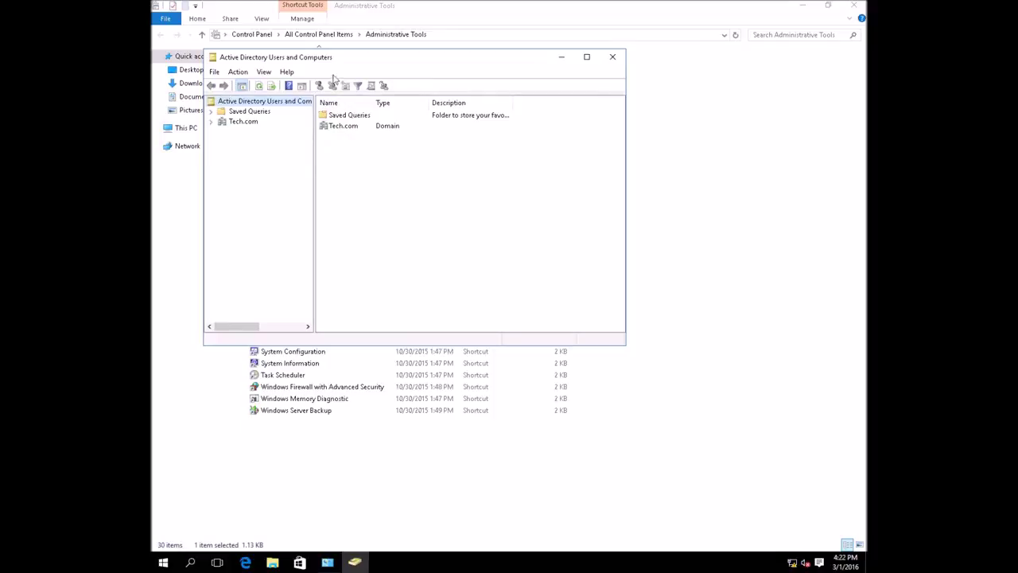
{"action": "left_click_drag", "start_coordinate": [334, 67], "coordinate": [396, 115]}
{"action": "left_click", "coordinate": [828, 7]}
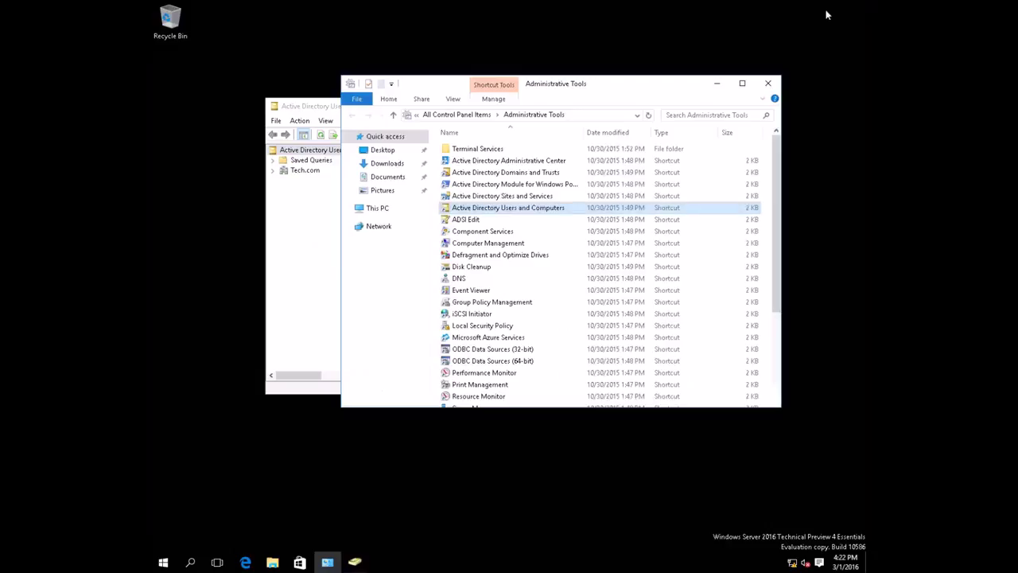
{"action": "left_click_drag", "start_coordinate": [605, 83], "coordinate": [609, 113]}
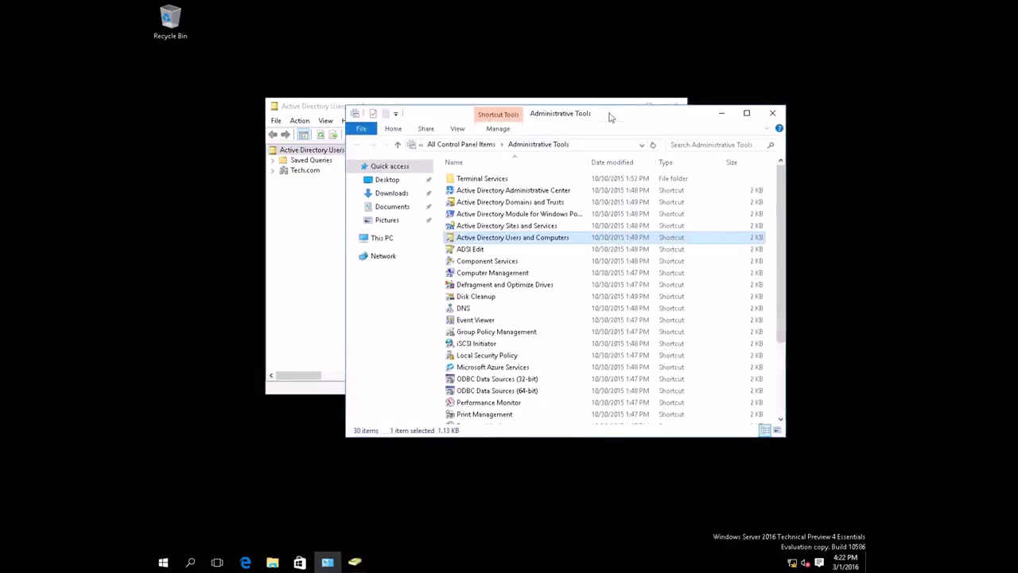
{"action": "left_click_drag", "start_coordinate": [312, 99], "coordinate": [374, 132]}
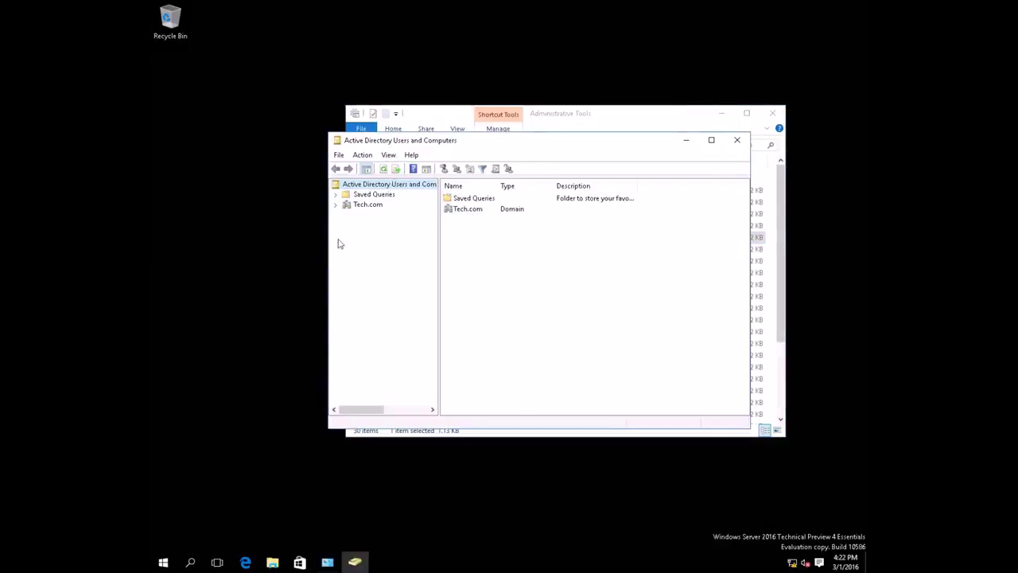
- Expand Tech.com, review Builtin groups with a wider Name column, then view Computers
{"action": "left_click", "coordinate": [335, 204]}
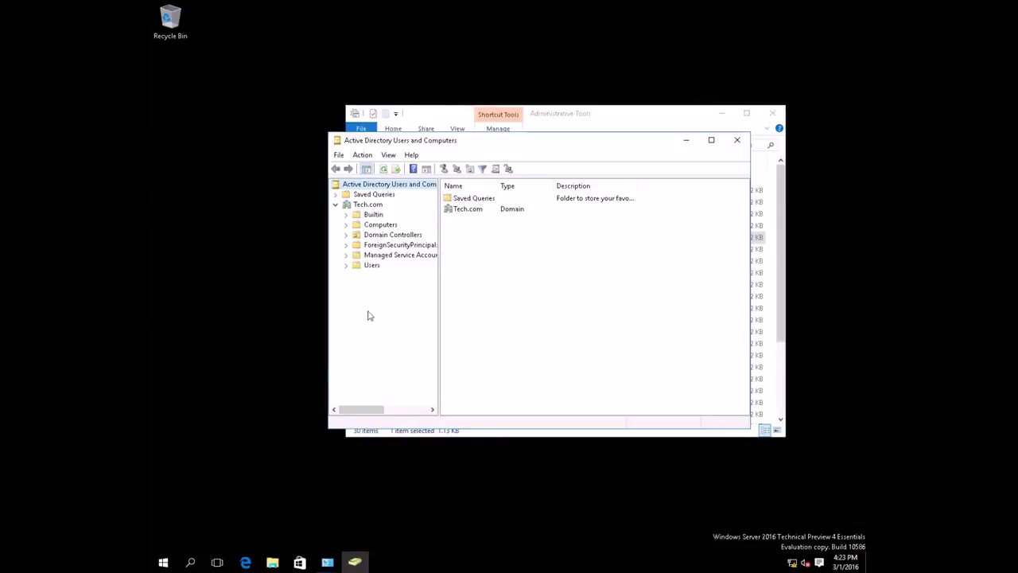
{"action": "left_click", "coordinate": [359, 214]}
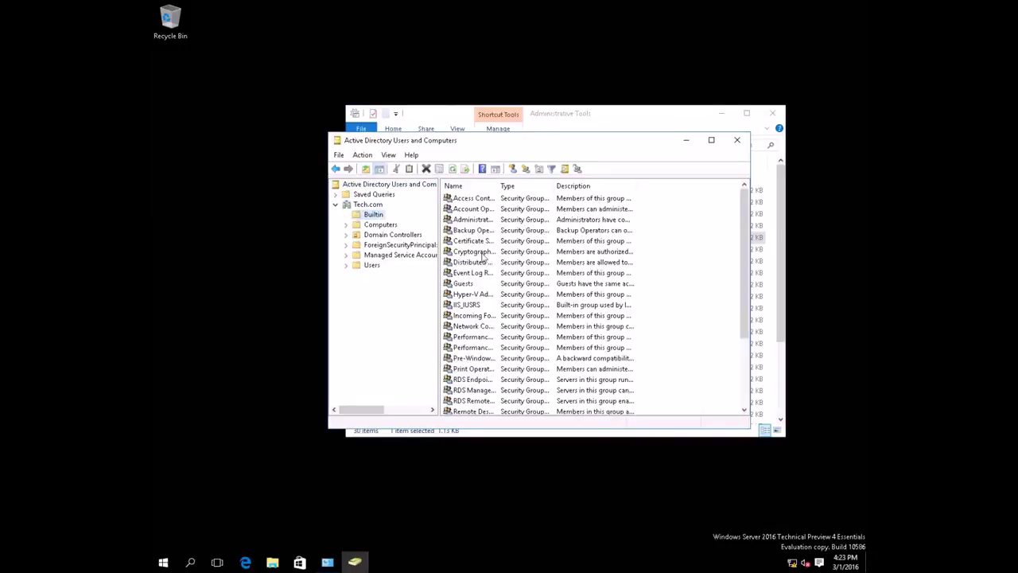
{"action": "left_click_drag", "start_coordinate": [498, 185], "coordinate": [523, 185]}
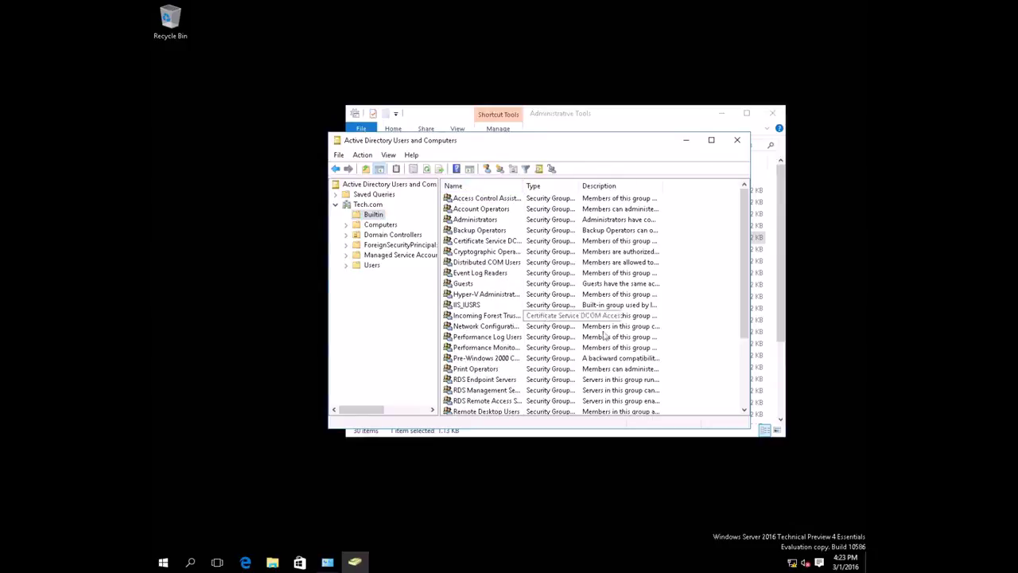
{"action": "scroll", "coordinate": [609, 336], "scroll_direction": "down", "scroll_amount": 3}
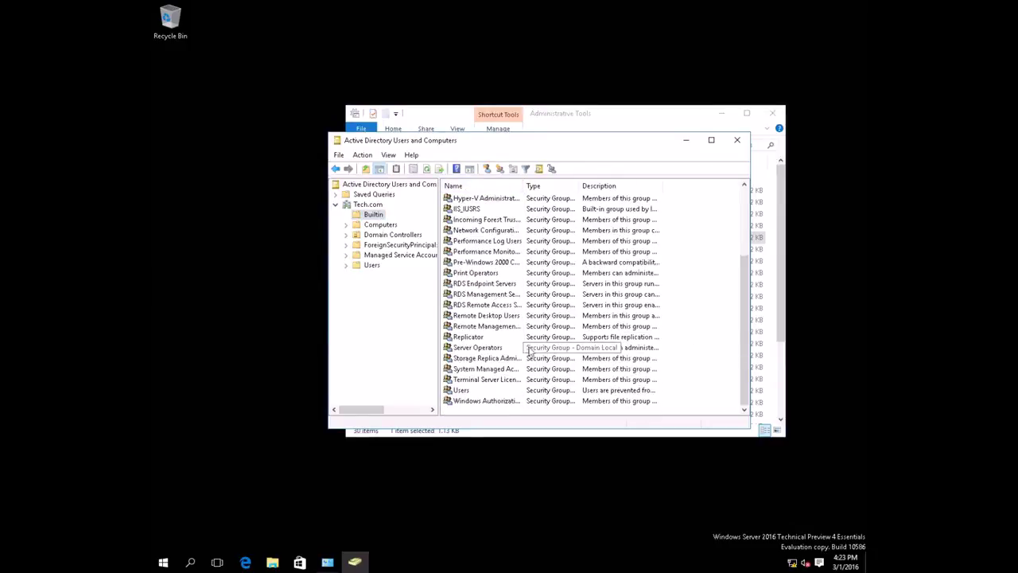
{"action": "scroll", "coordinate": [533, 350], "scroll_direction": "up", "scroll_amount": 3}
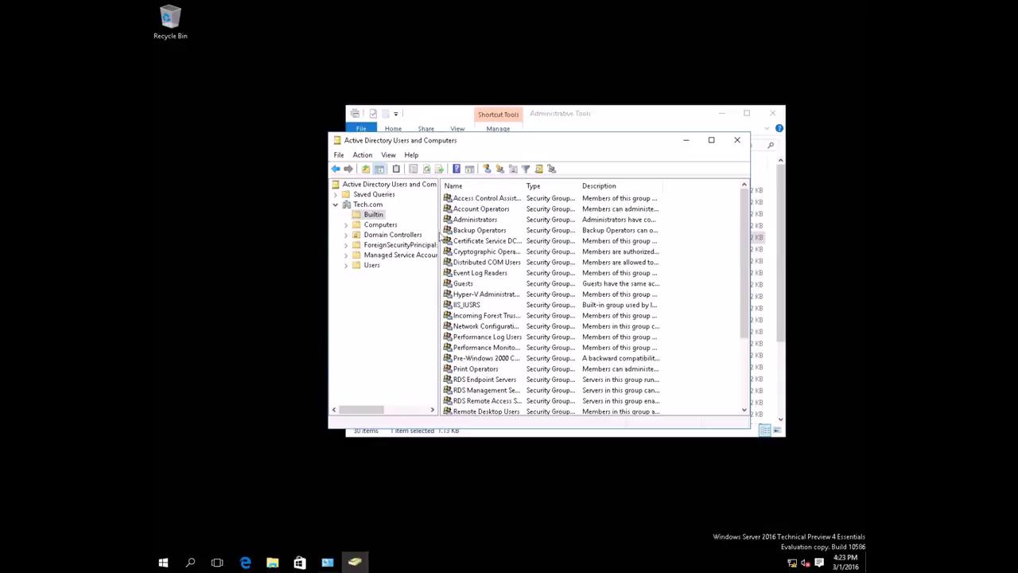
{"action": "left_click_drag", "start_coordinate": [523, 185], "coordinate": [542, 185]}
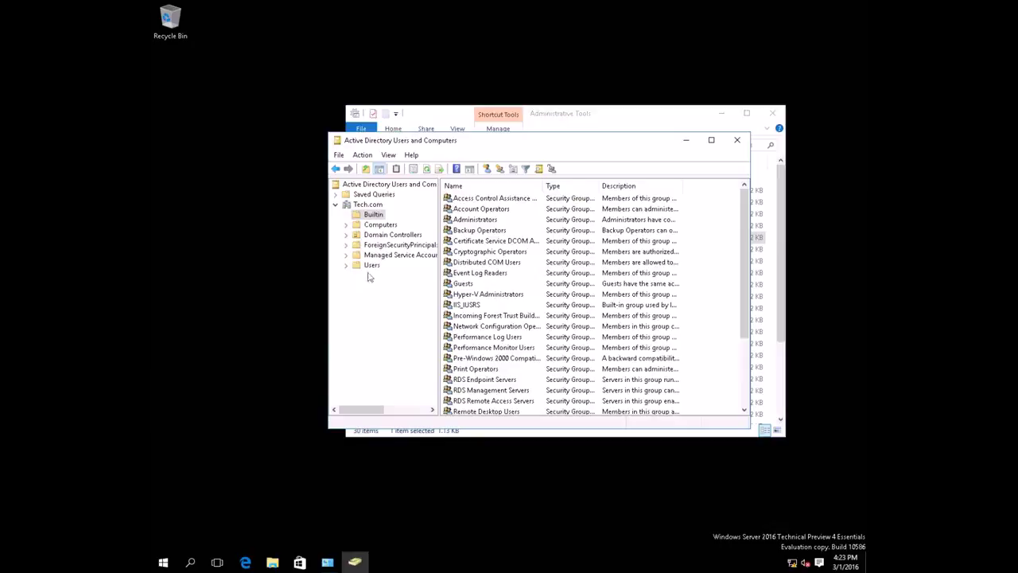
{"action": "left_click", "coordinate": [371, 225]}
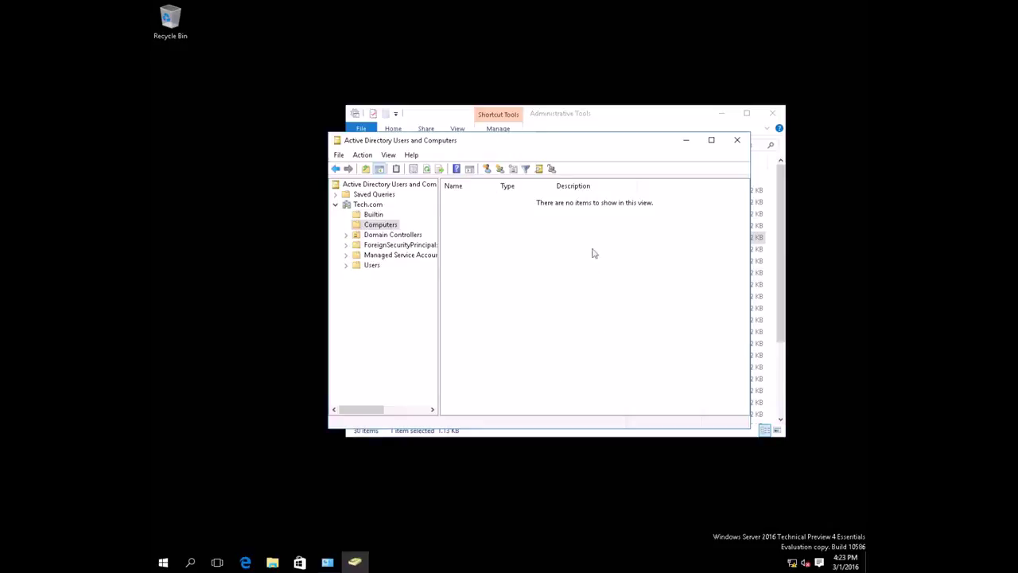
- Confirm EDUCATIONSERVER appears under Domain Controllers, then list the Users container's accounts and groups
{"action": "left_click", "coordinate": [378, 236]}
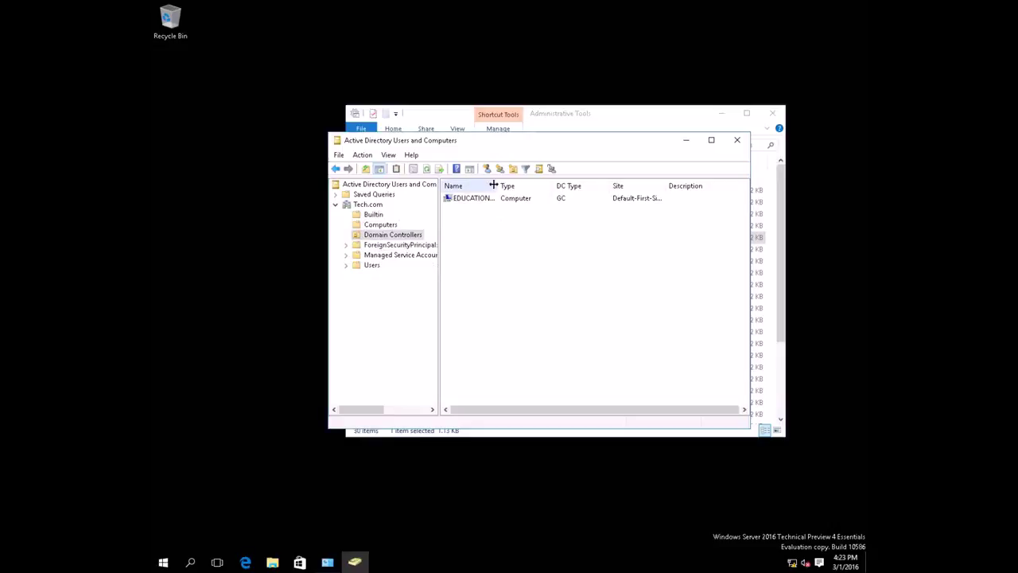
{"action": "left_click_drag", "start_coordinate": [497, 183], "coordinate": [566, 183]}
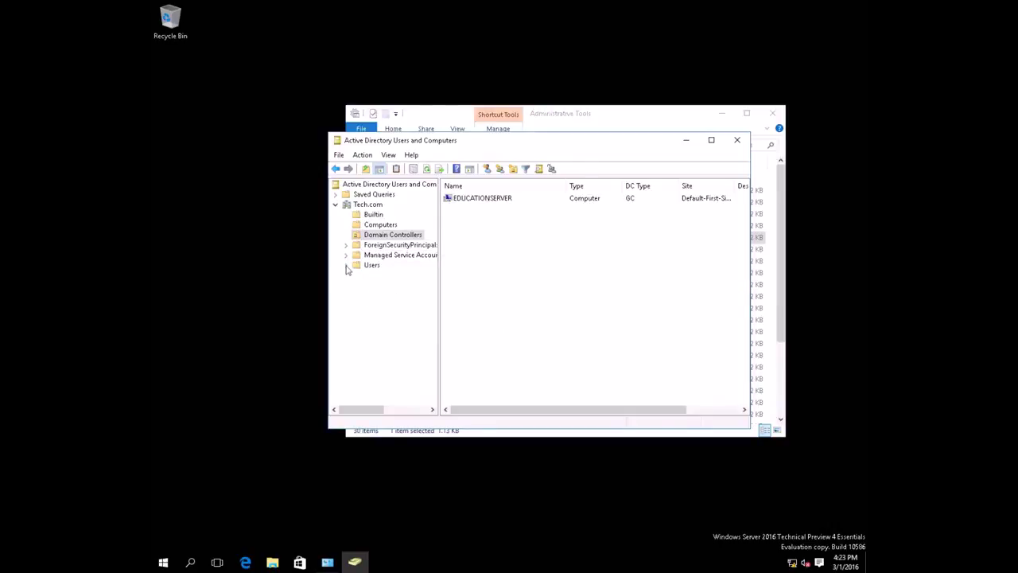
{"action": "left_click", "coordinate": [370, 266]}
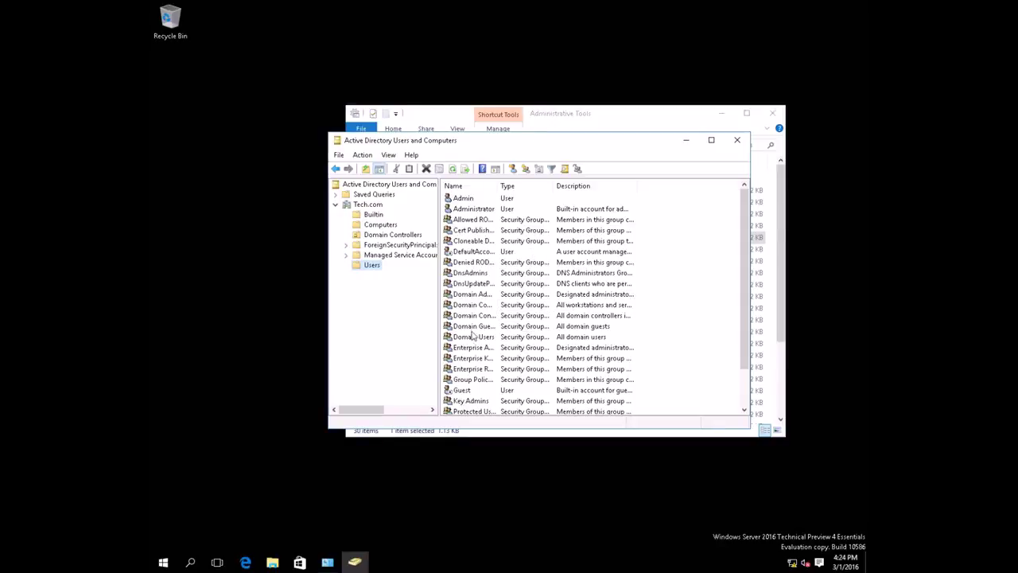
- Select Domain Guests, widen the Type column to read group types, then close the console
{"action": "left_click", "coordinate": [524, 326]}
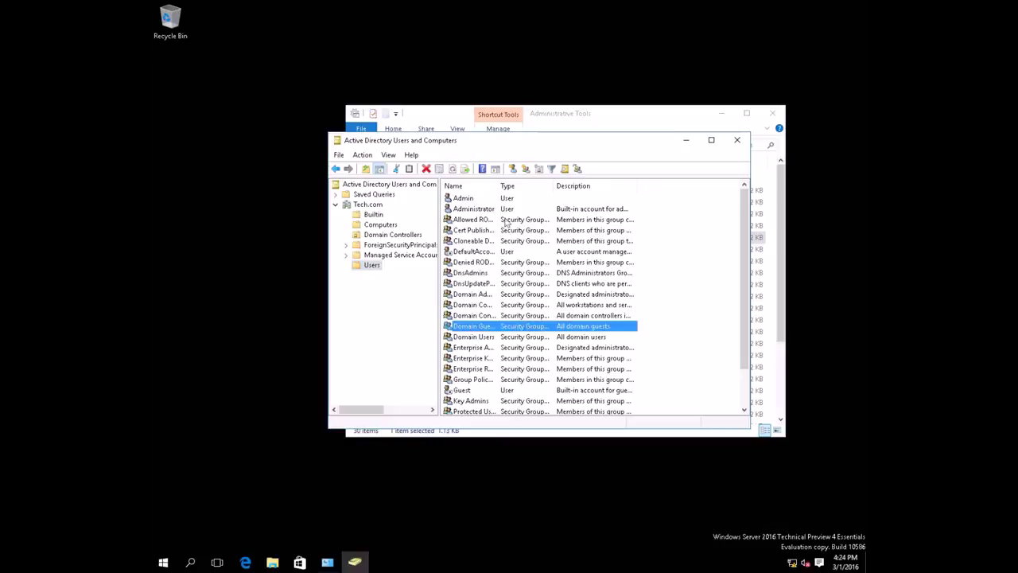
{"action": "left_click_drag", "start_coordinate": [507, 185], "coordinate": [592, 187]}
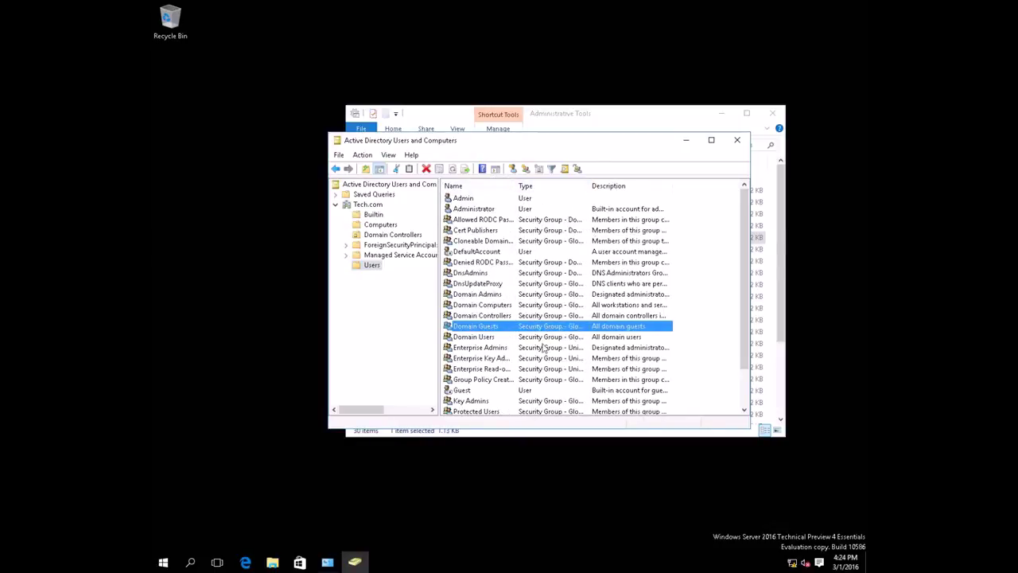
{"action": "scroll", "coordinate": [581, 320], "scroll_direction": "down", "scroll_amount": 2}
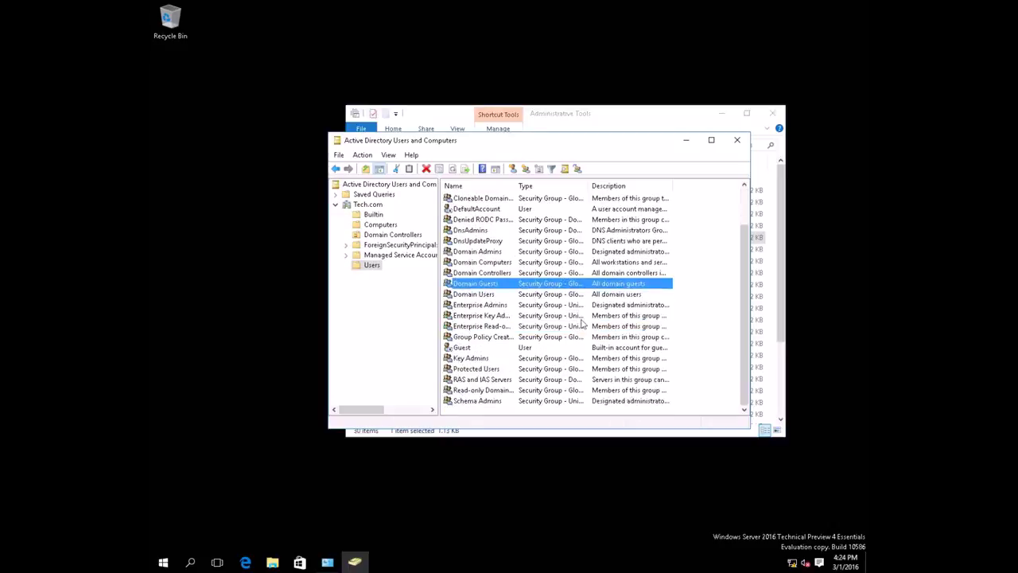
{"action": "scroll", "coordinate": [602, 280], "scroll_direction": "up", "scroll_amount": 2}
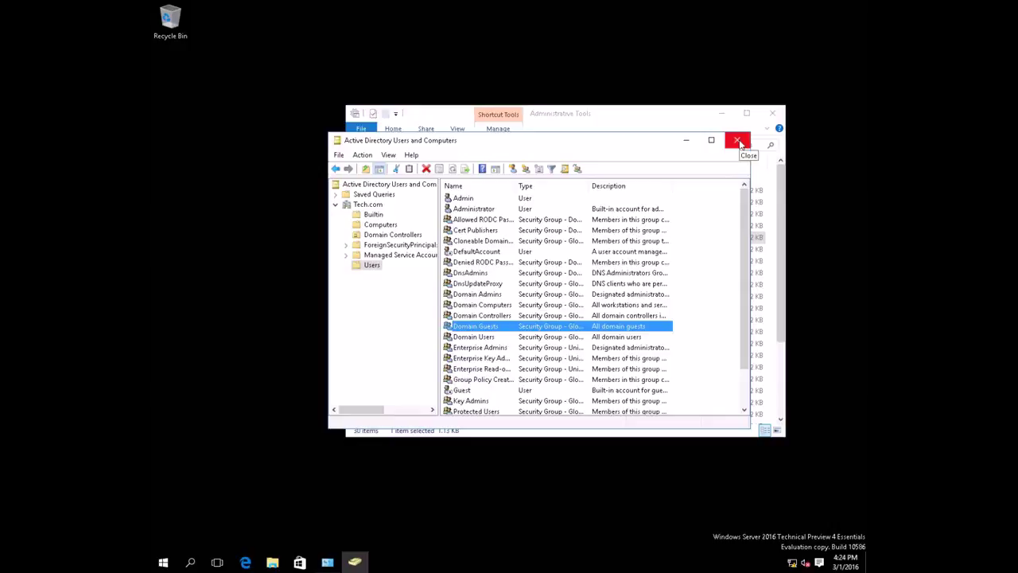
{"action": "left_click", "coordinate": [739, 140]}
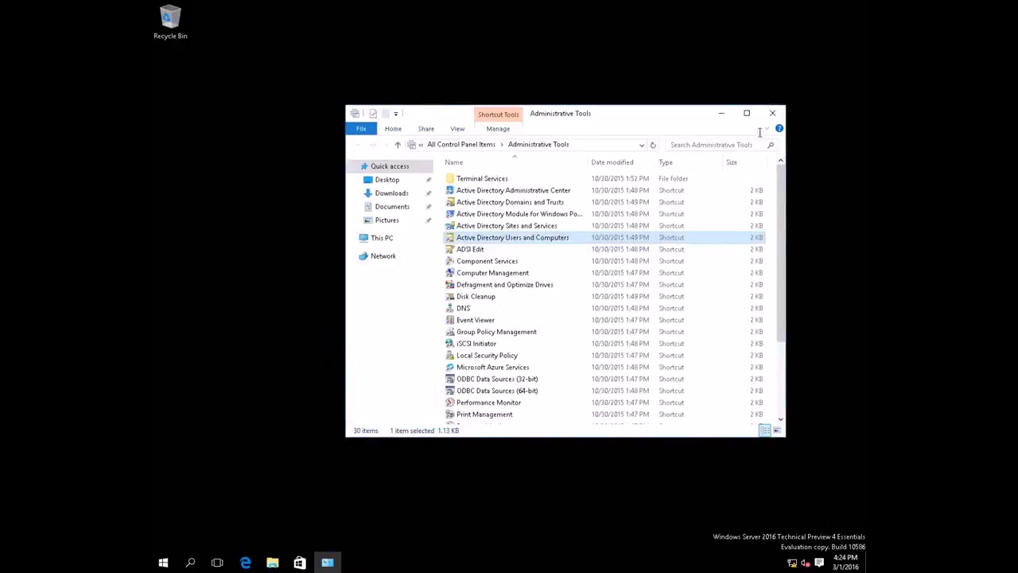
- Close the Administrative Tools folder, leaving the empty server desktop
{"action": "left_click", "coordinate": [772, 113]}
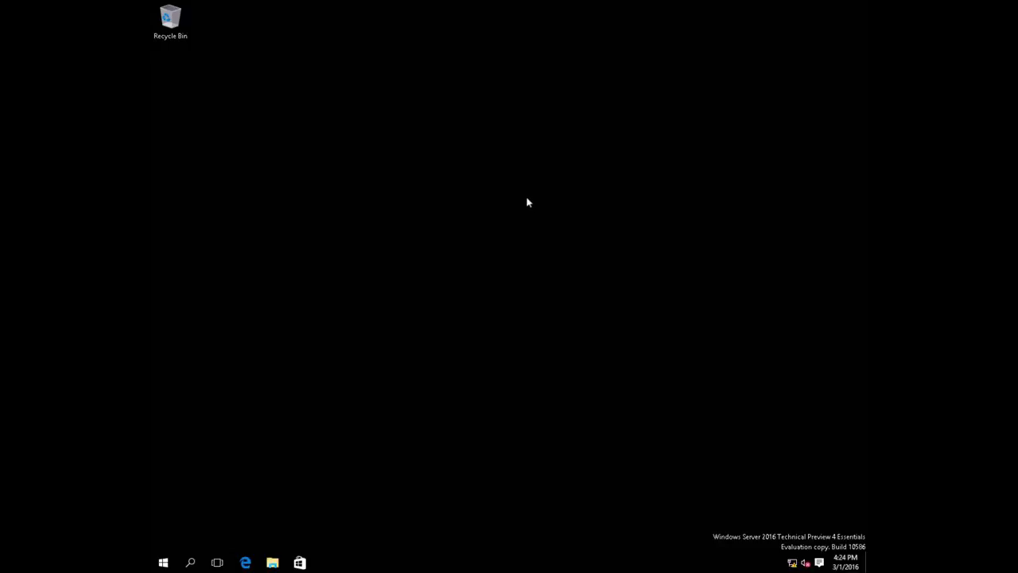
{"action": "mouse_move", "coordinate": [592, 5]}
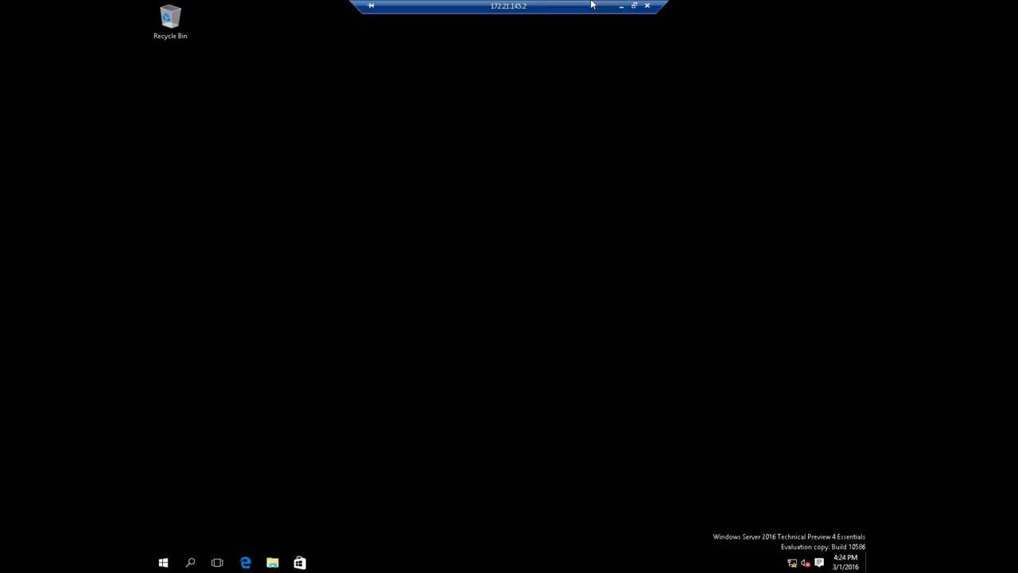